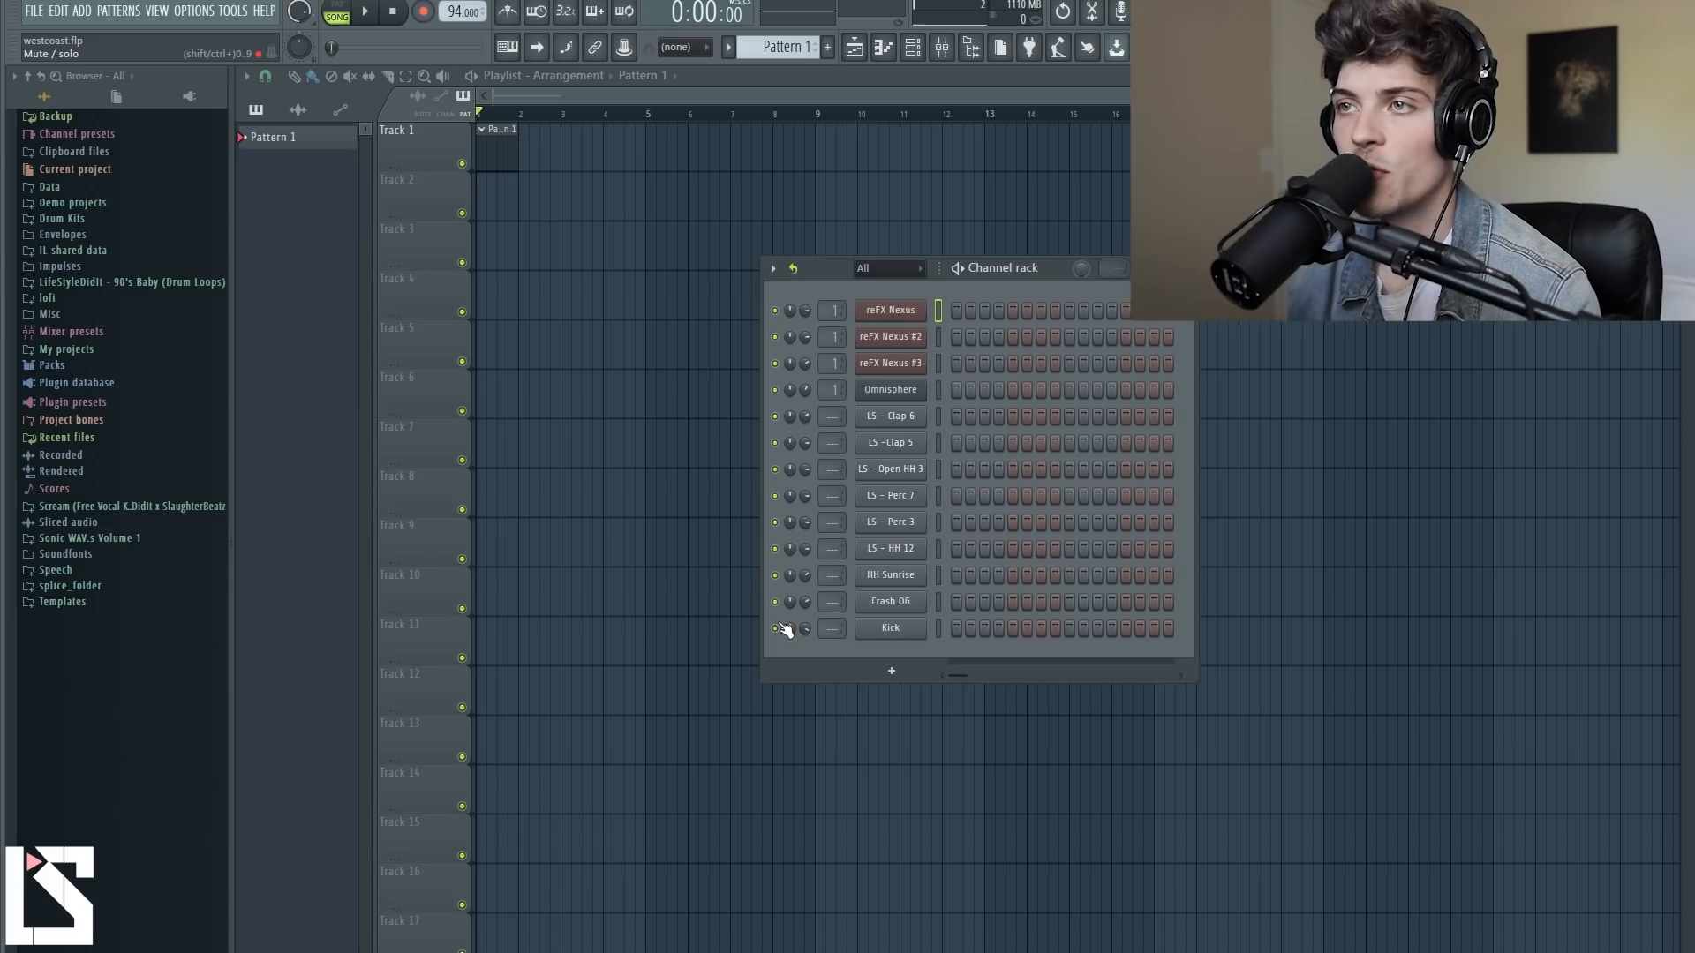
Check the BA Rollin Bassline preset on the reFX Nexus channel and record a two-bar bass line with metronome and countdown.
click(893, 310)
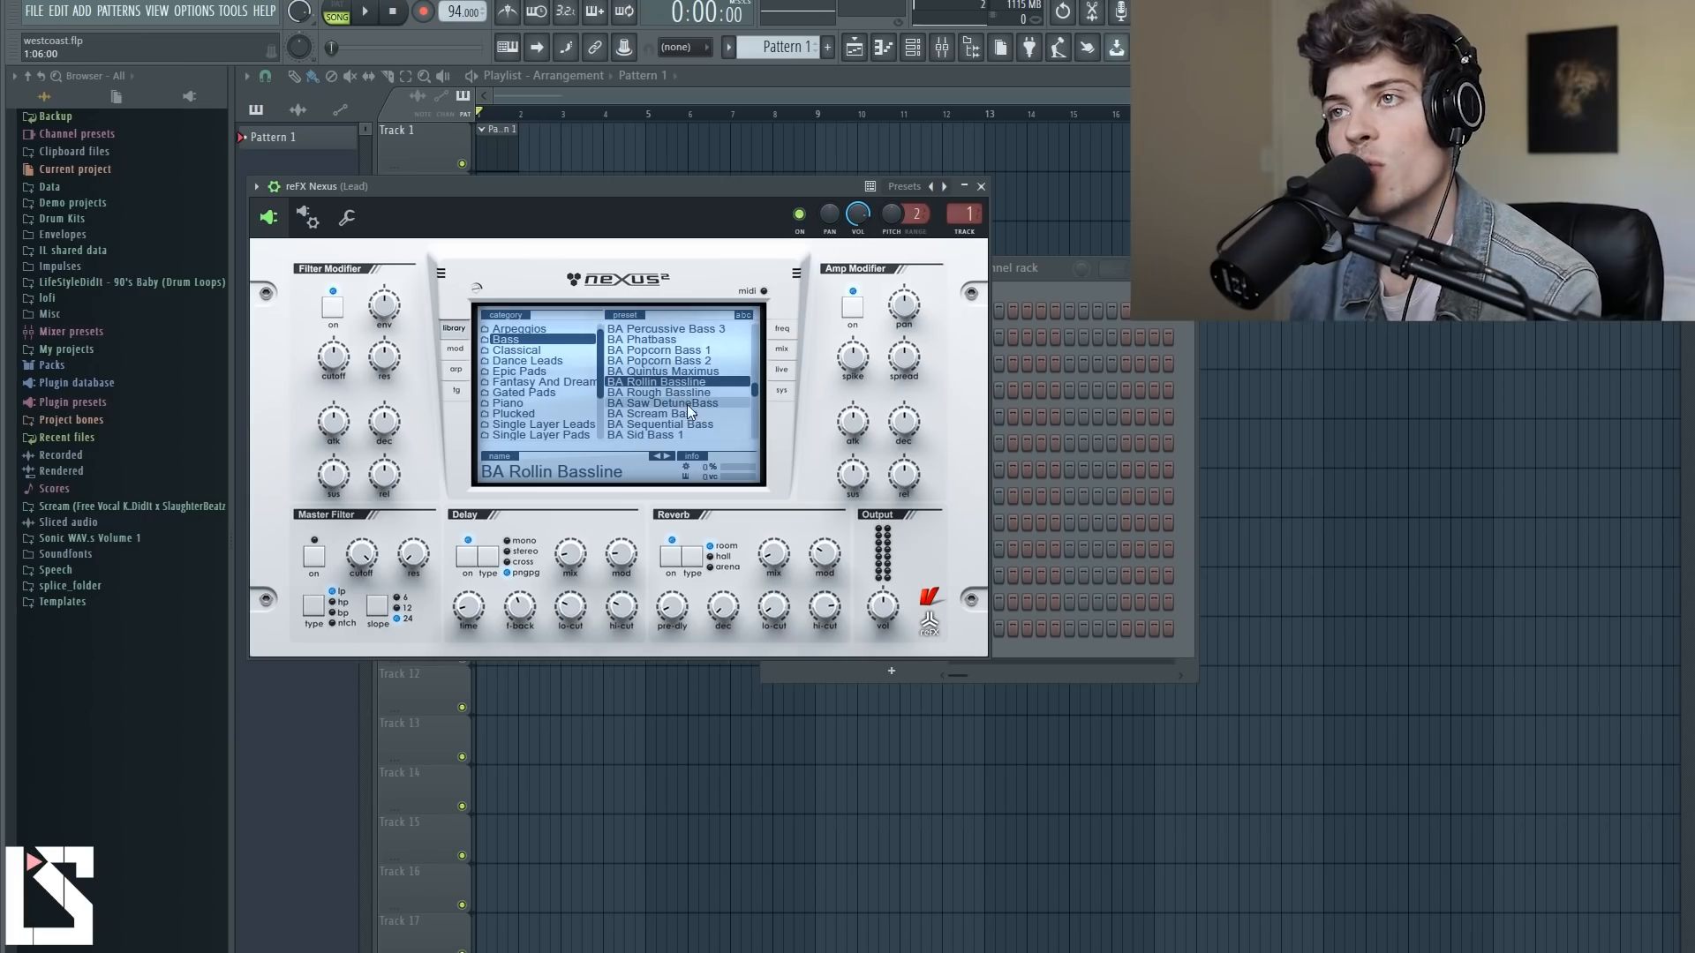
click(981, 187)
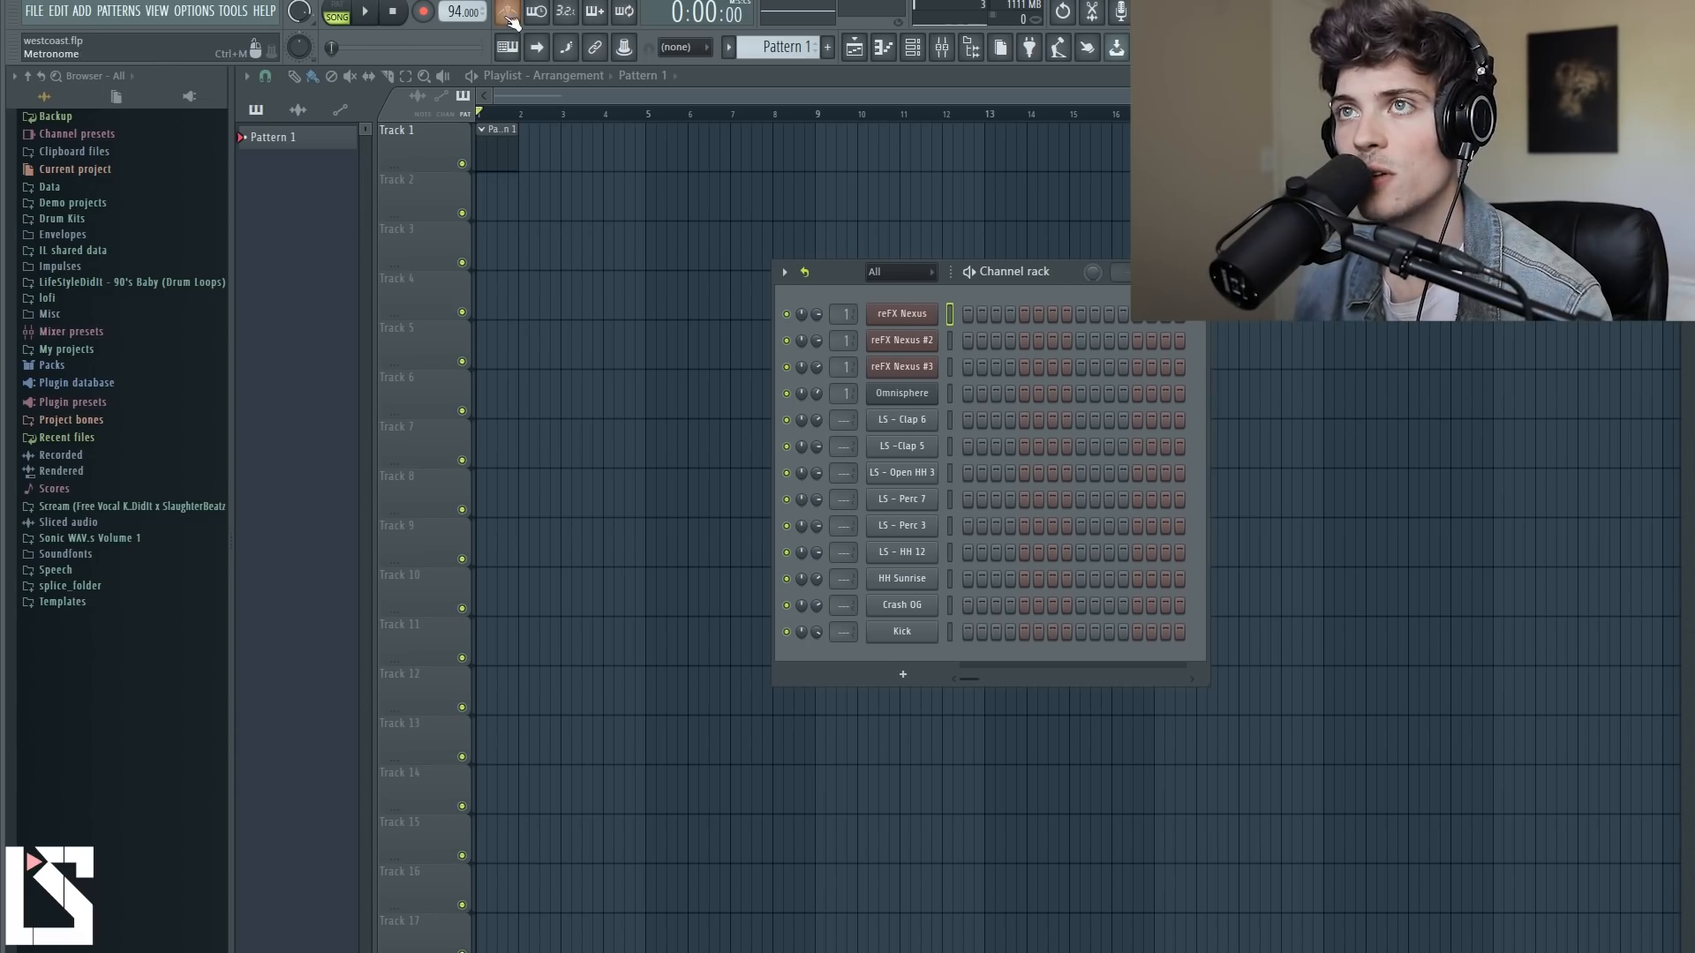
click(367, 16)
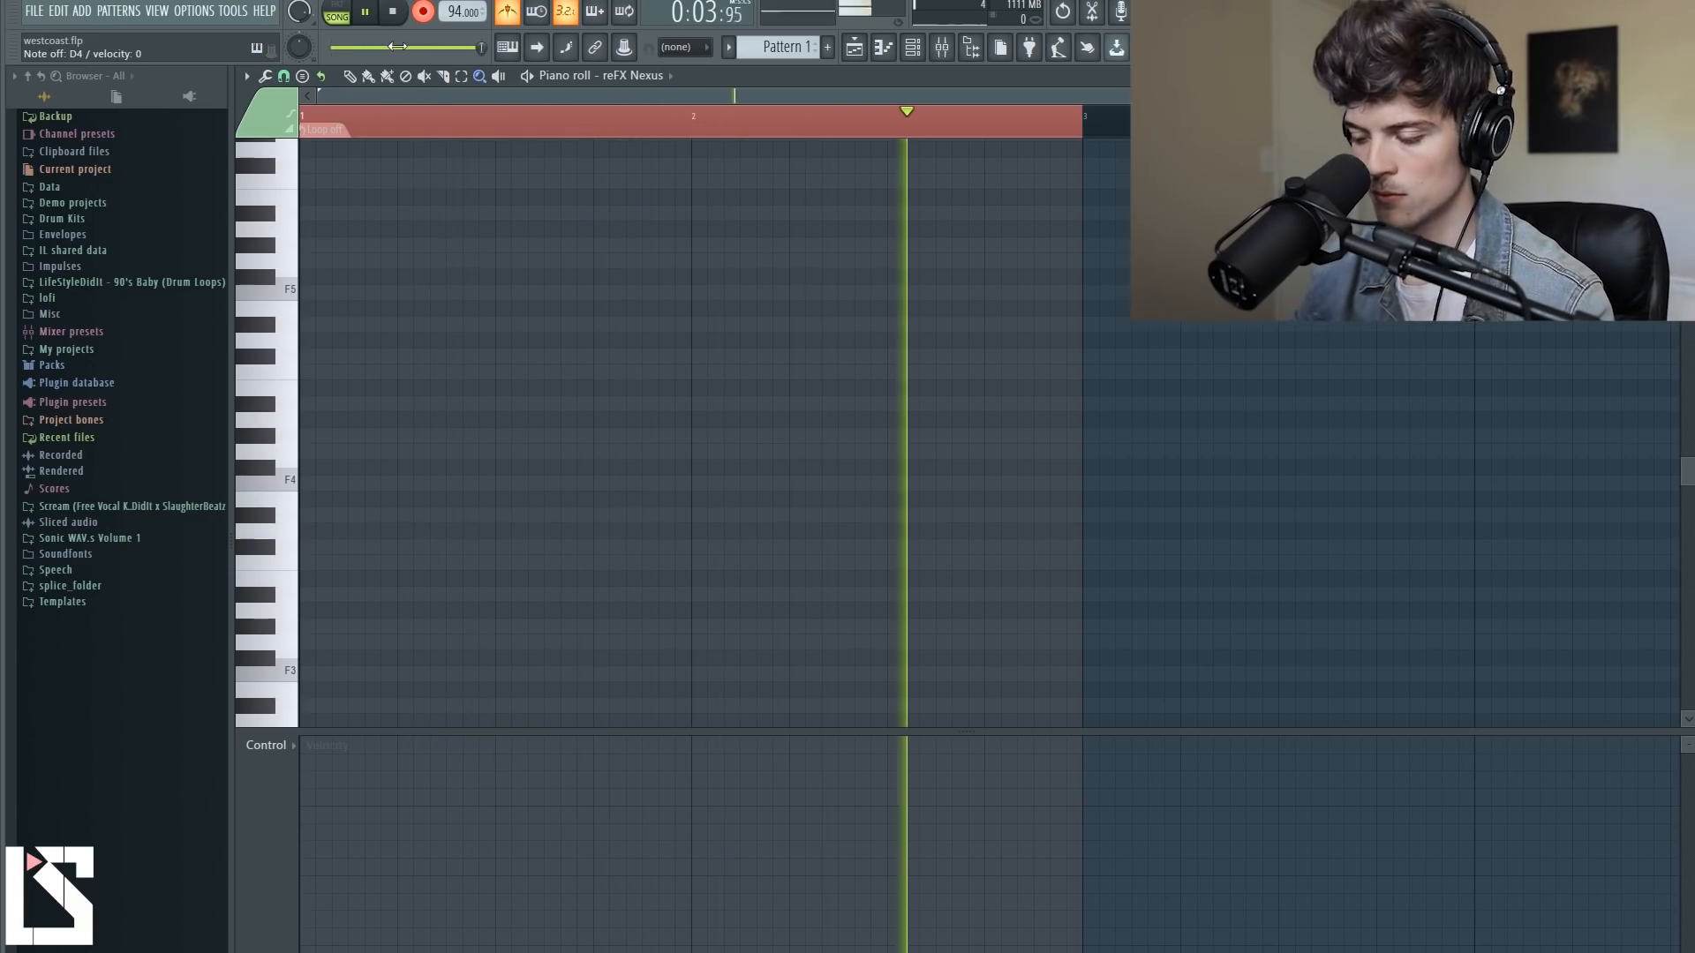
key(space)
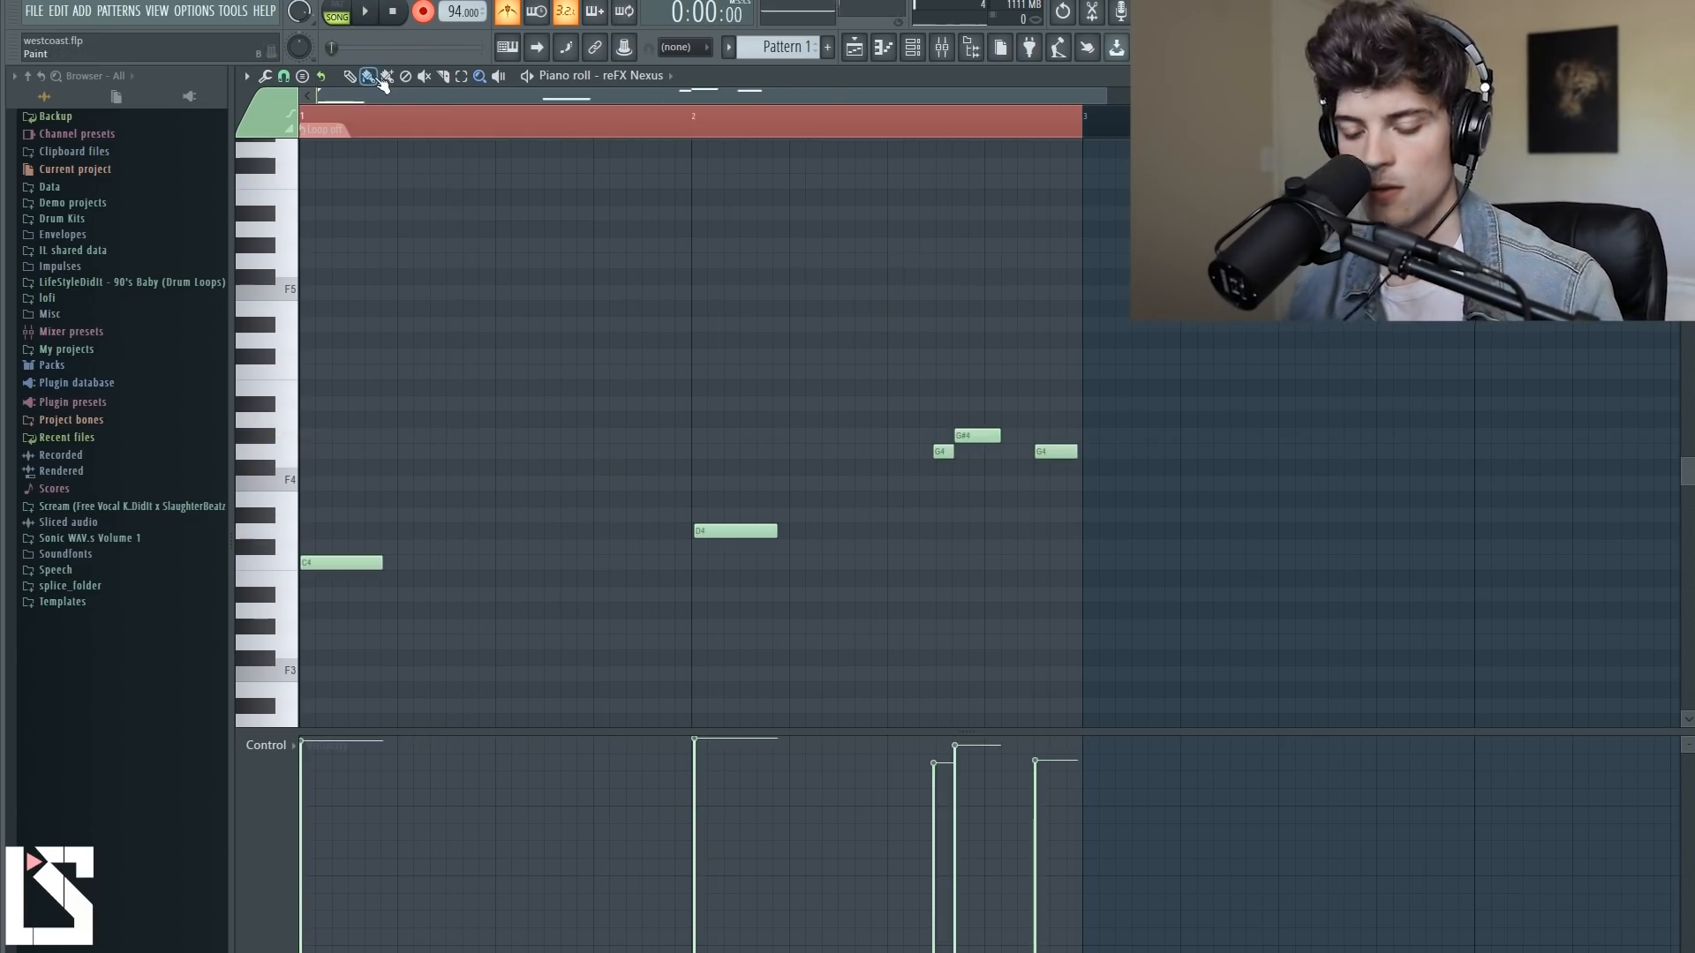
Quantize the start and end times of all recorded bass notes and play the bass line back.
key(ctrl+a)
key(alt+q)
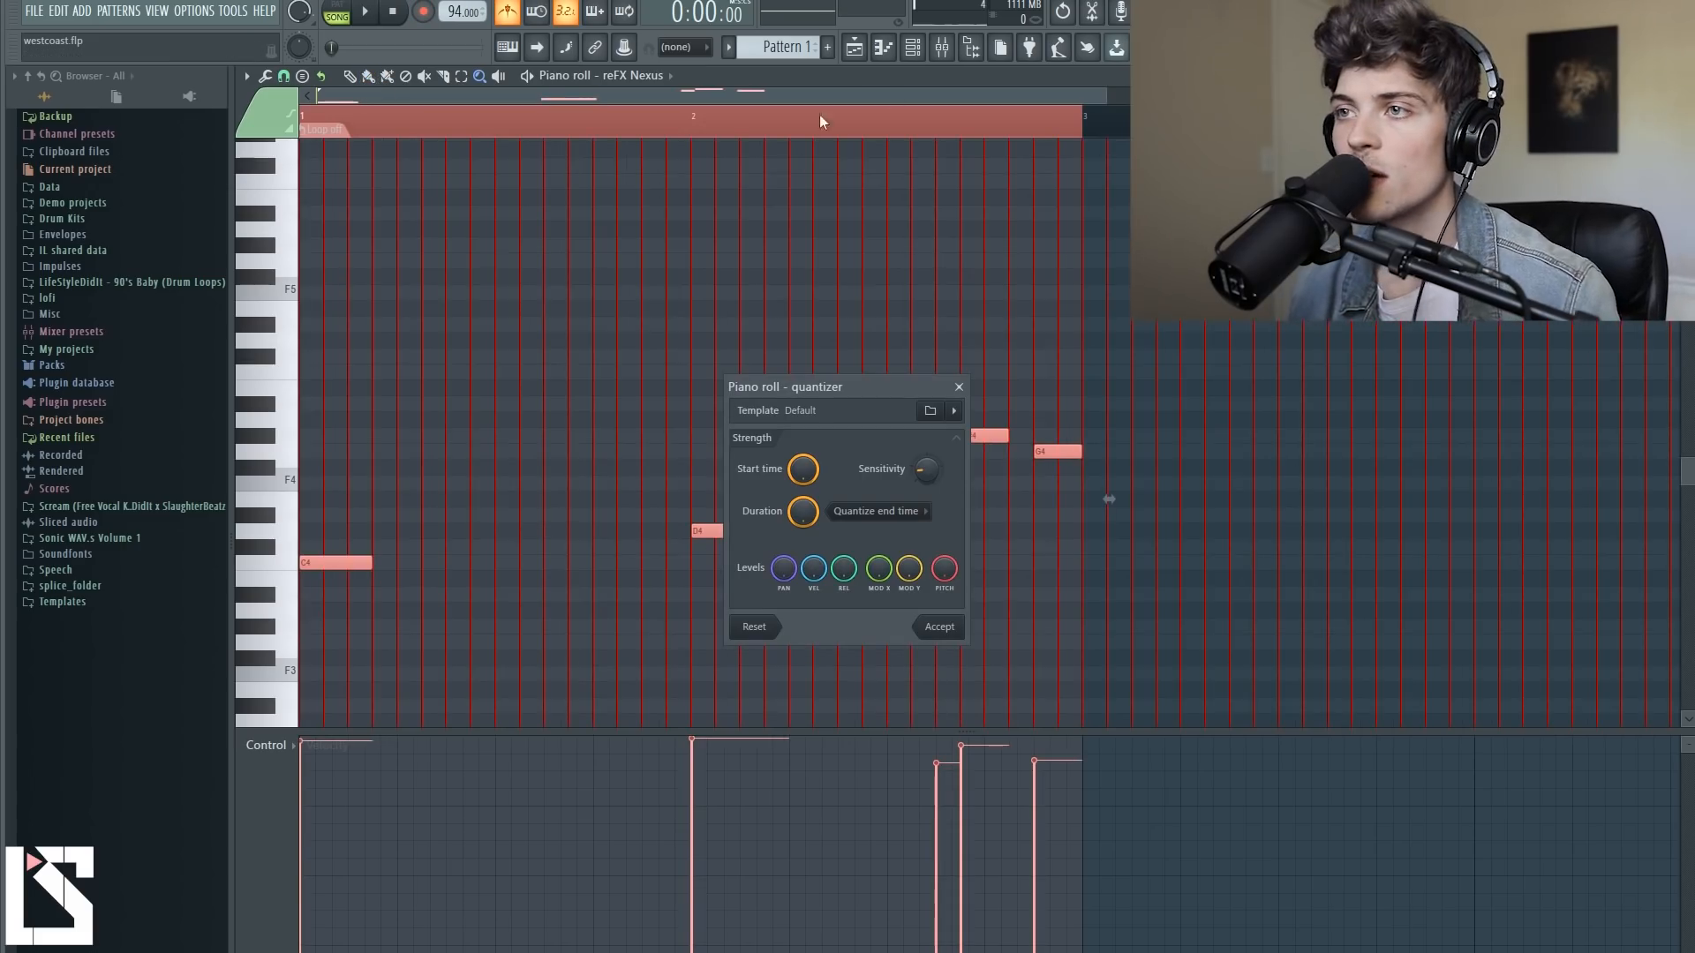
click(952, 634)
key(space)
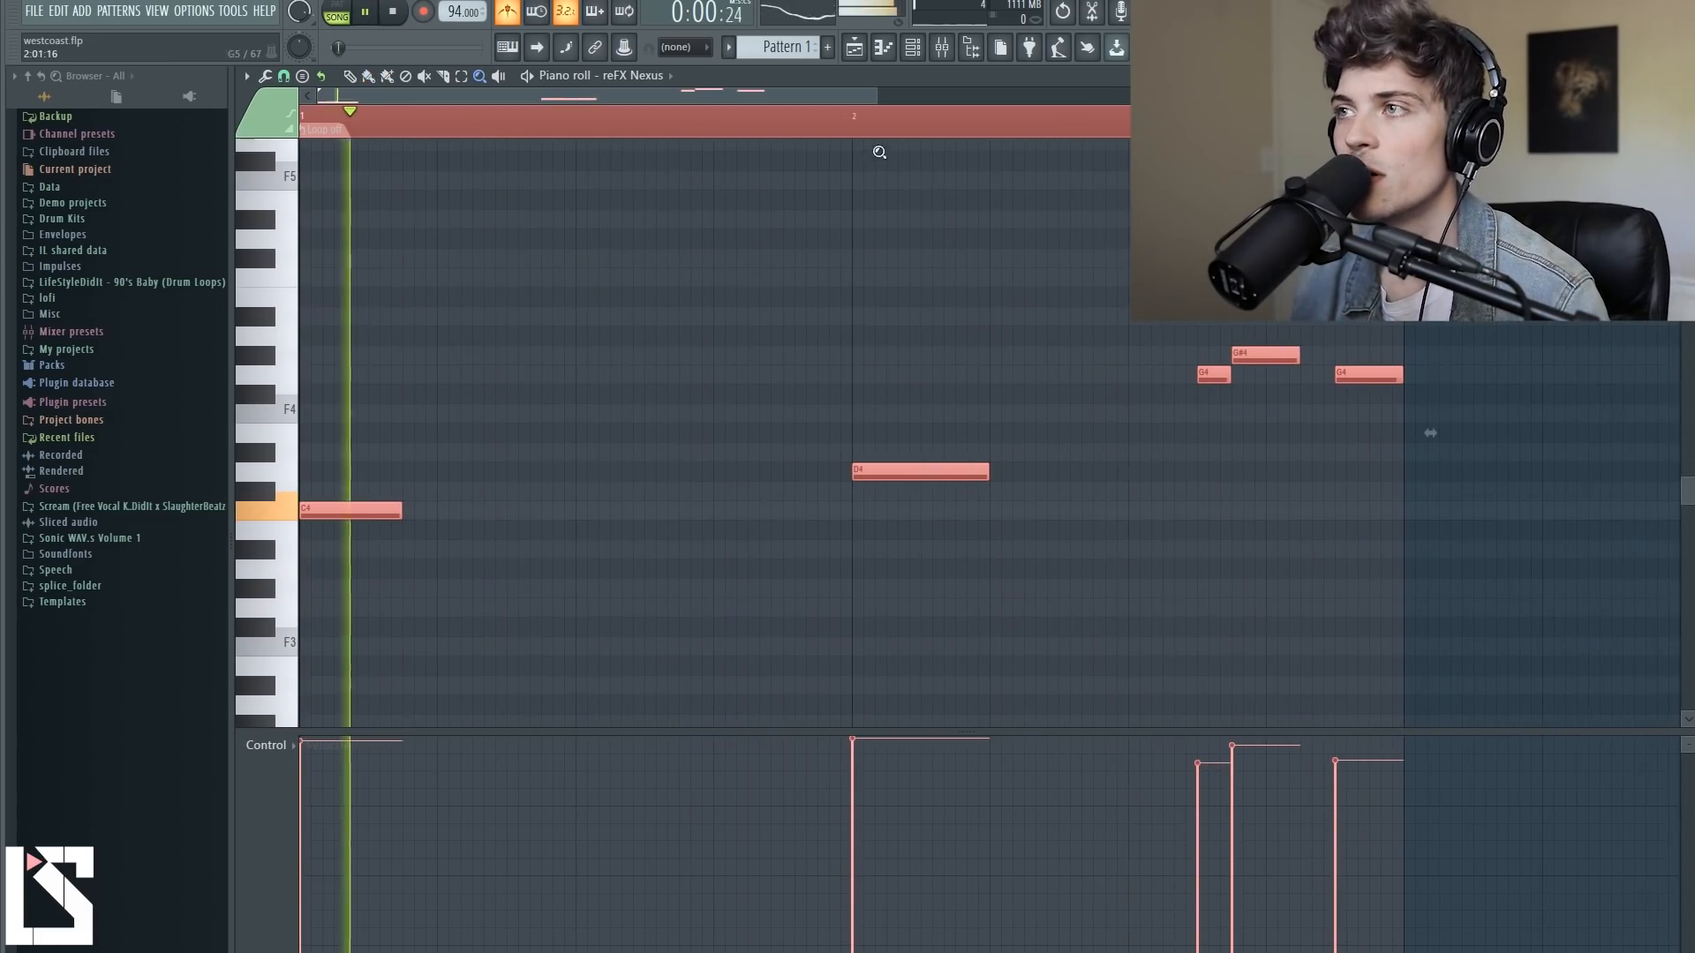
right_click(919, 269)
key(p)
right_click(919, 270)
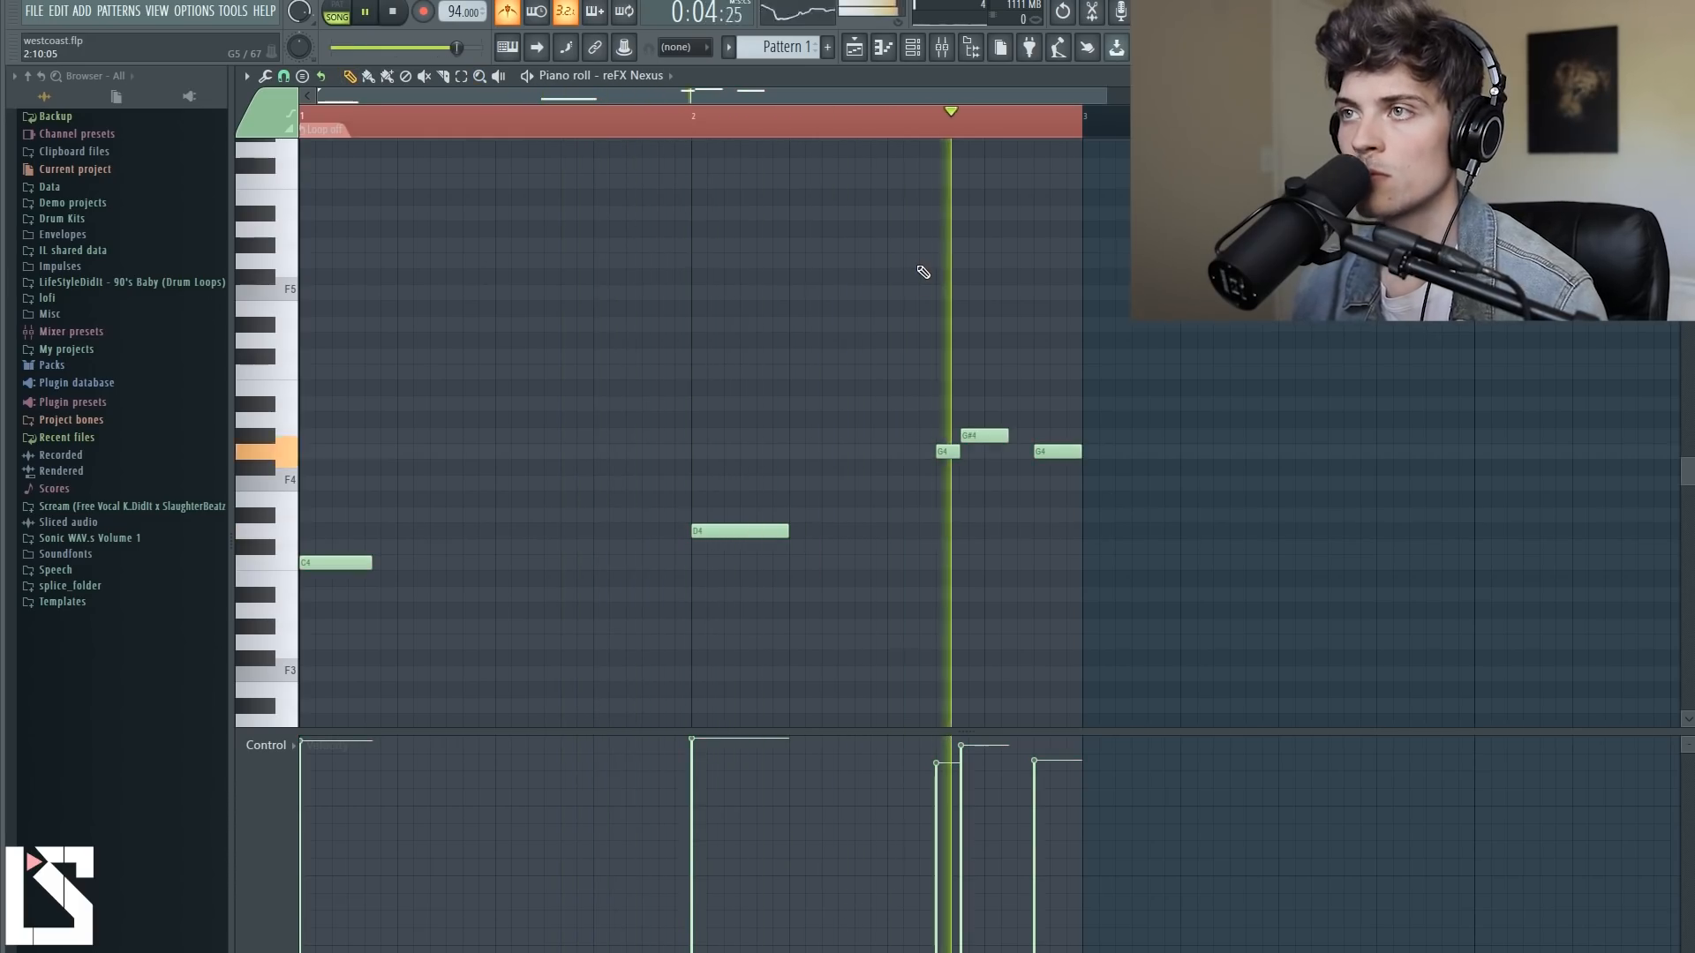
key(space)
Check the PN Nexus Grandpiano preset on the reFX Nexus #2 channel and rehearse a melody over the bass line.
click(915, 49)
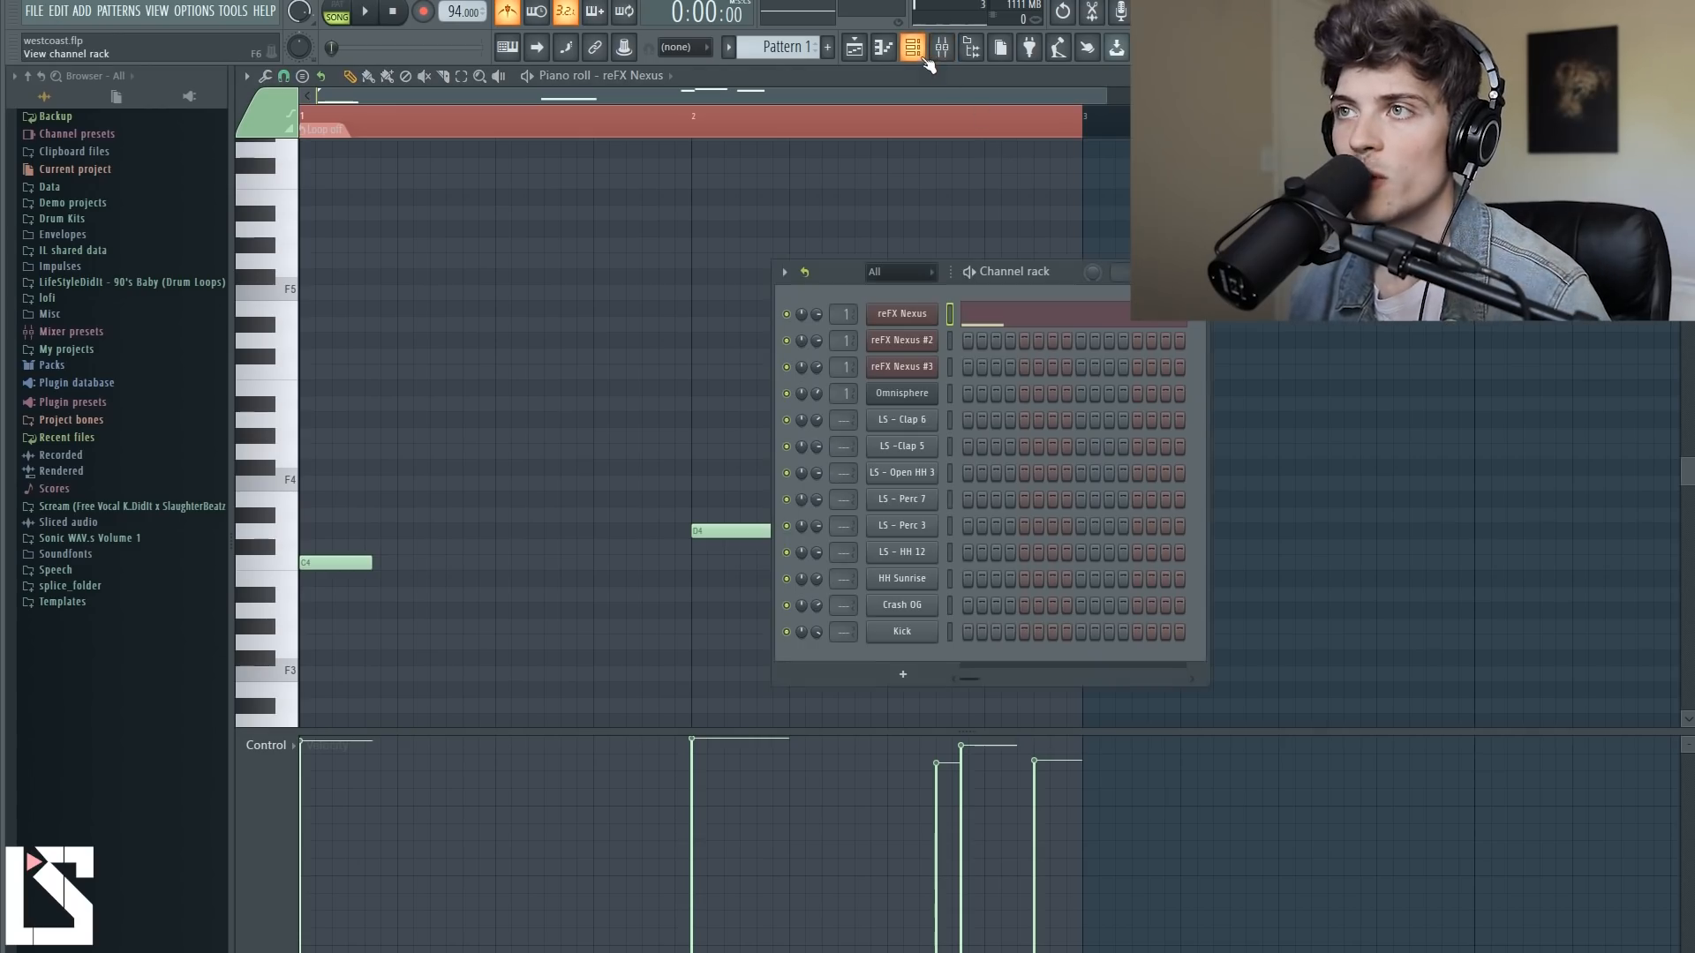
drag(838, 275, 795, 257)
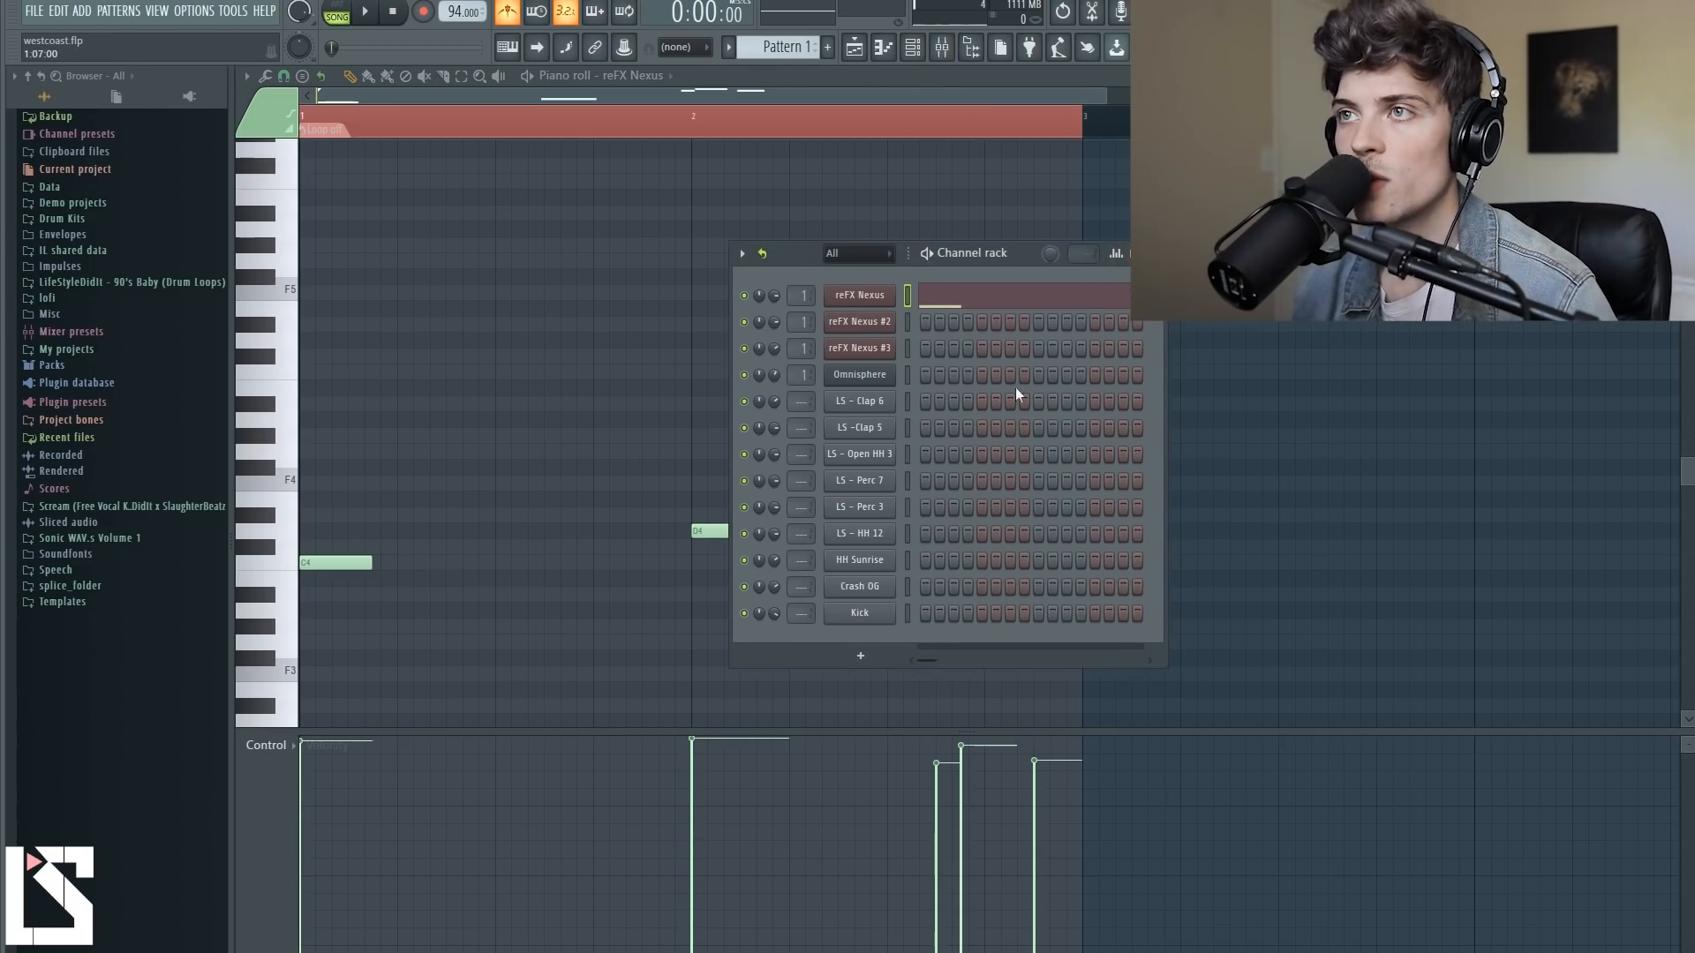
click(897, 322)
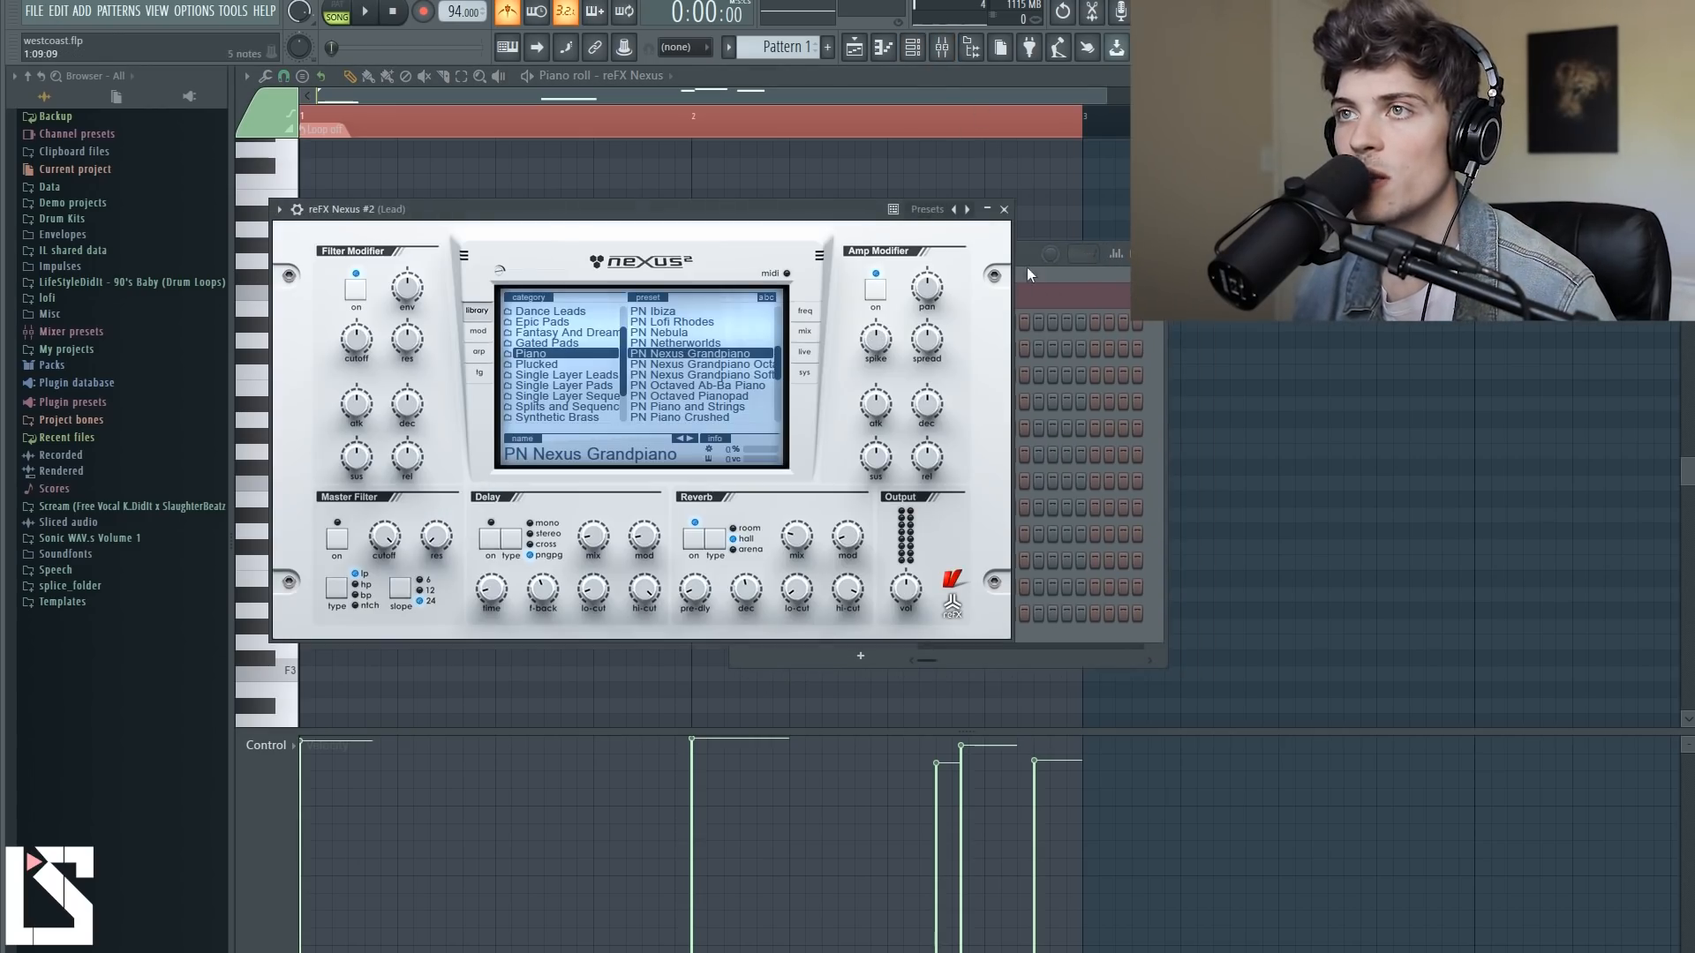
click(1004, 210)
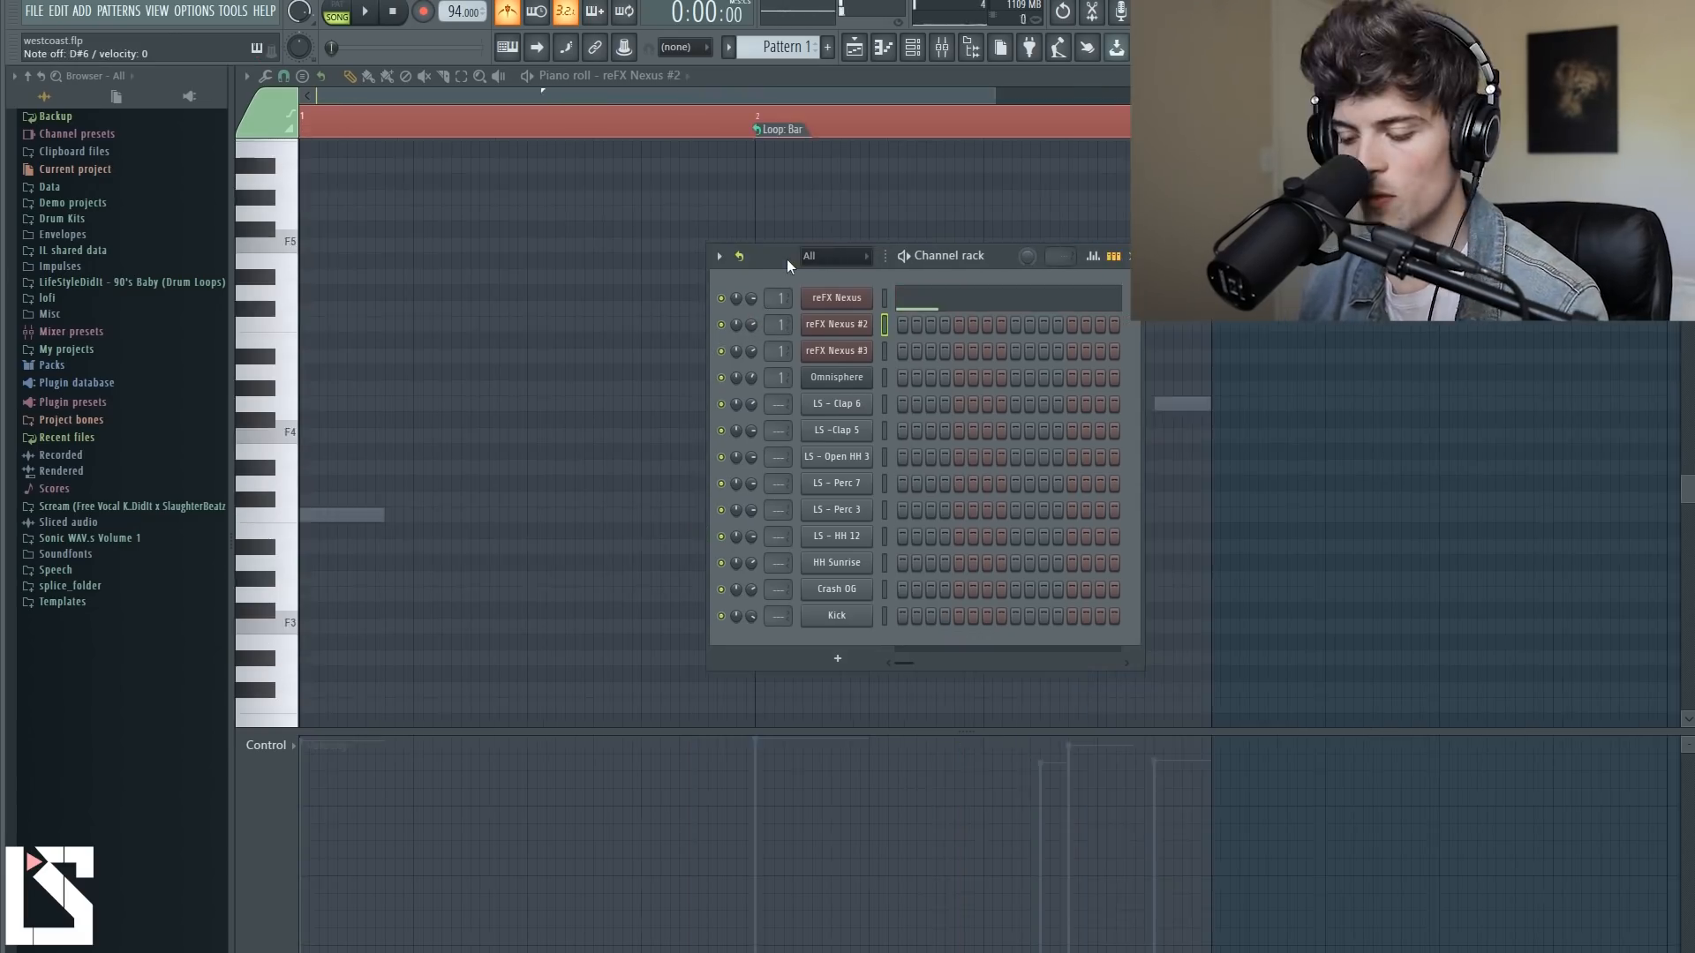
key(space)
key(space)
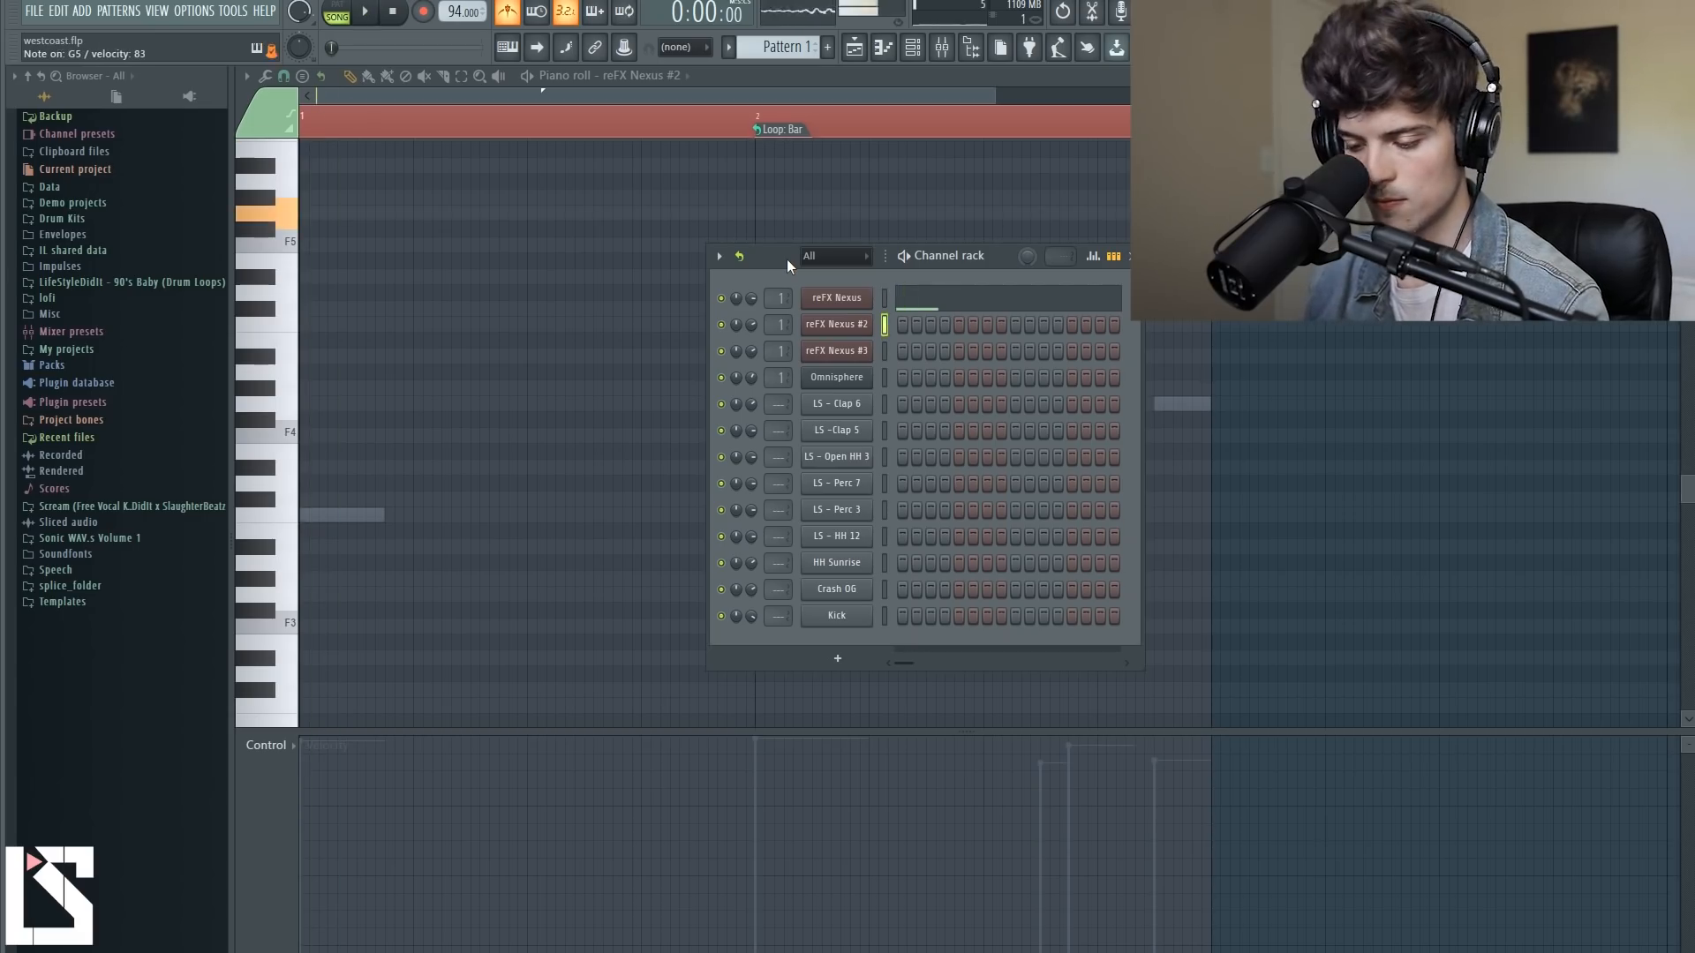
key(space)
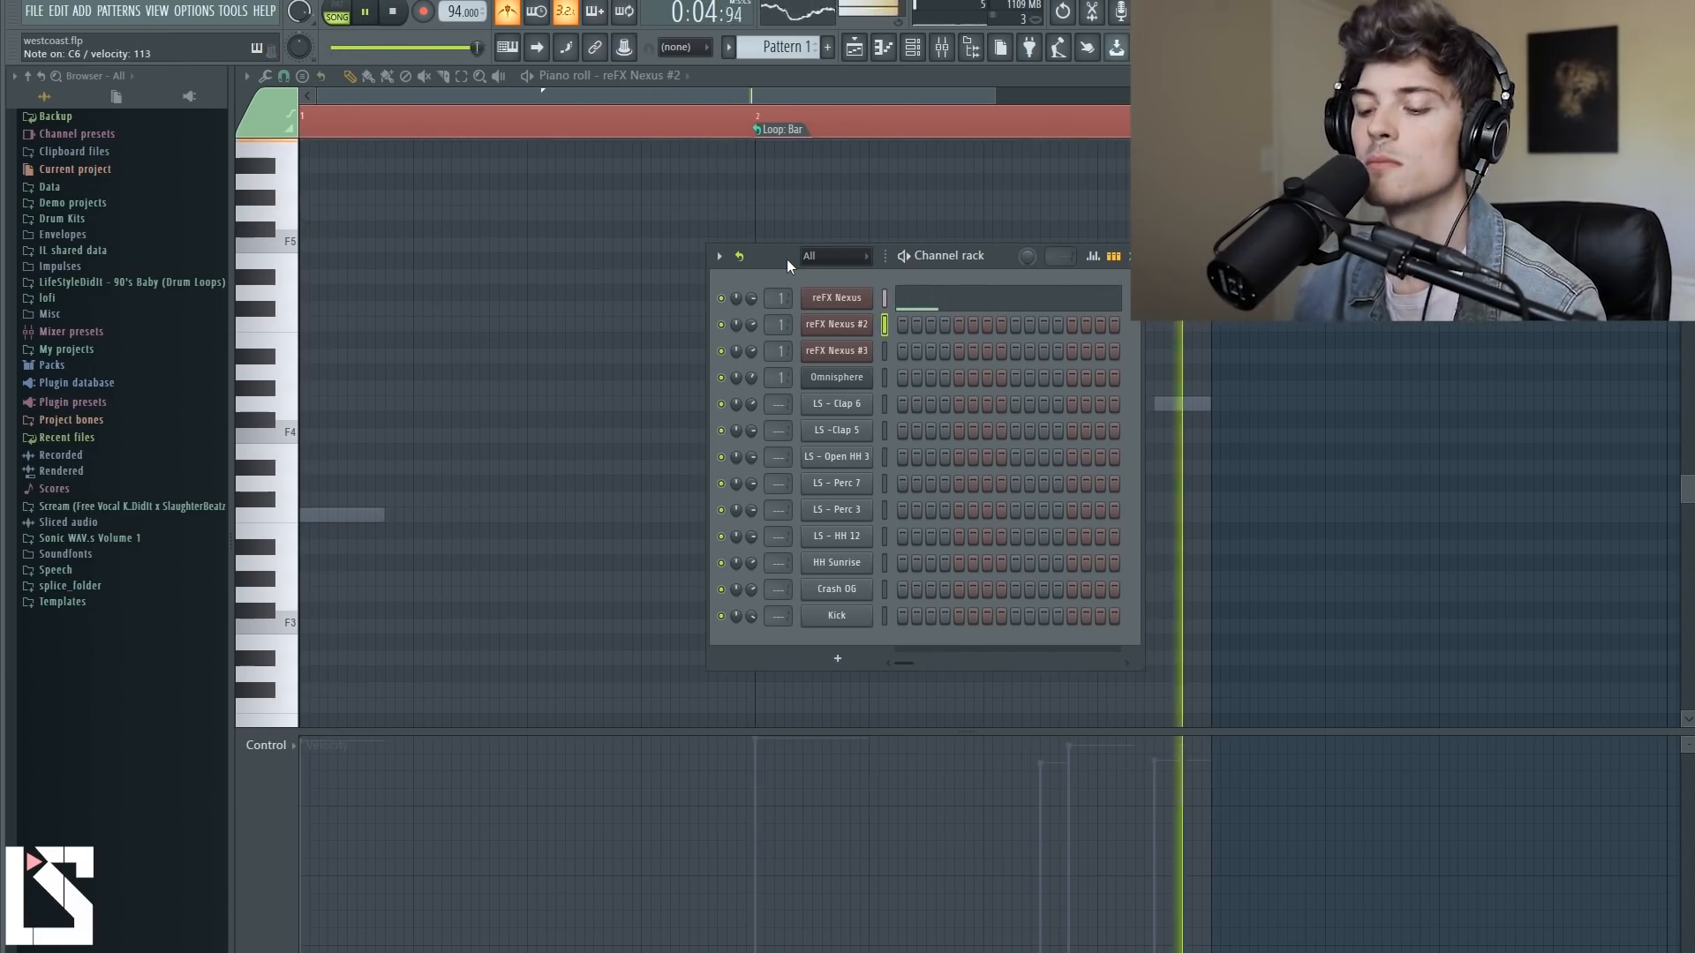
key(space)
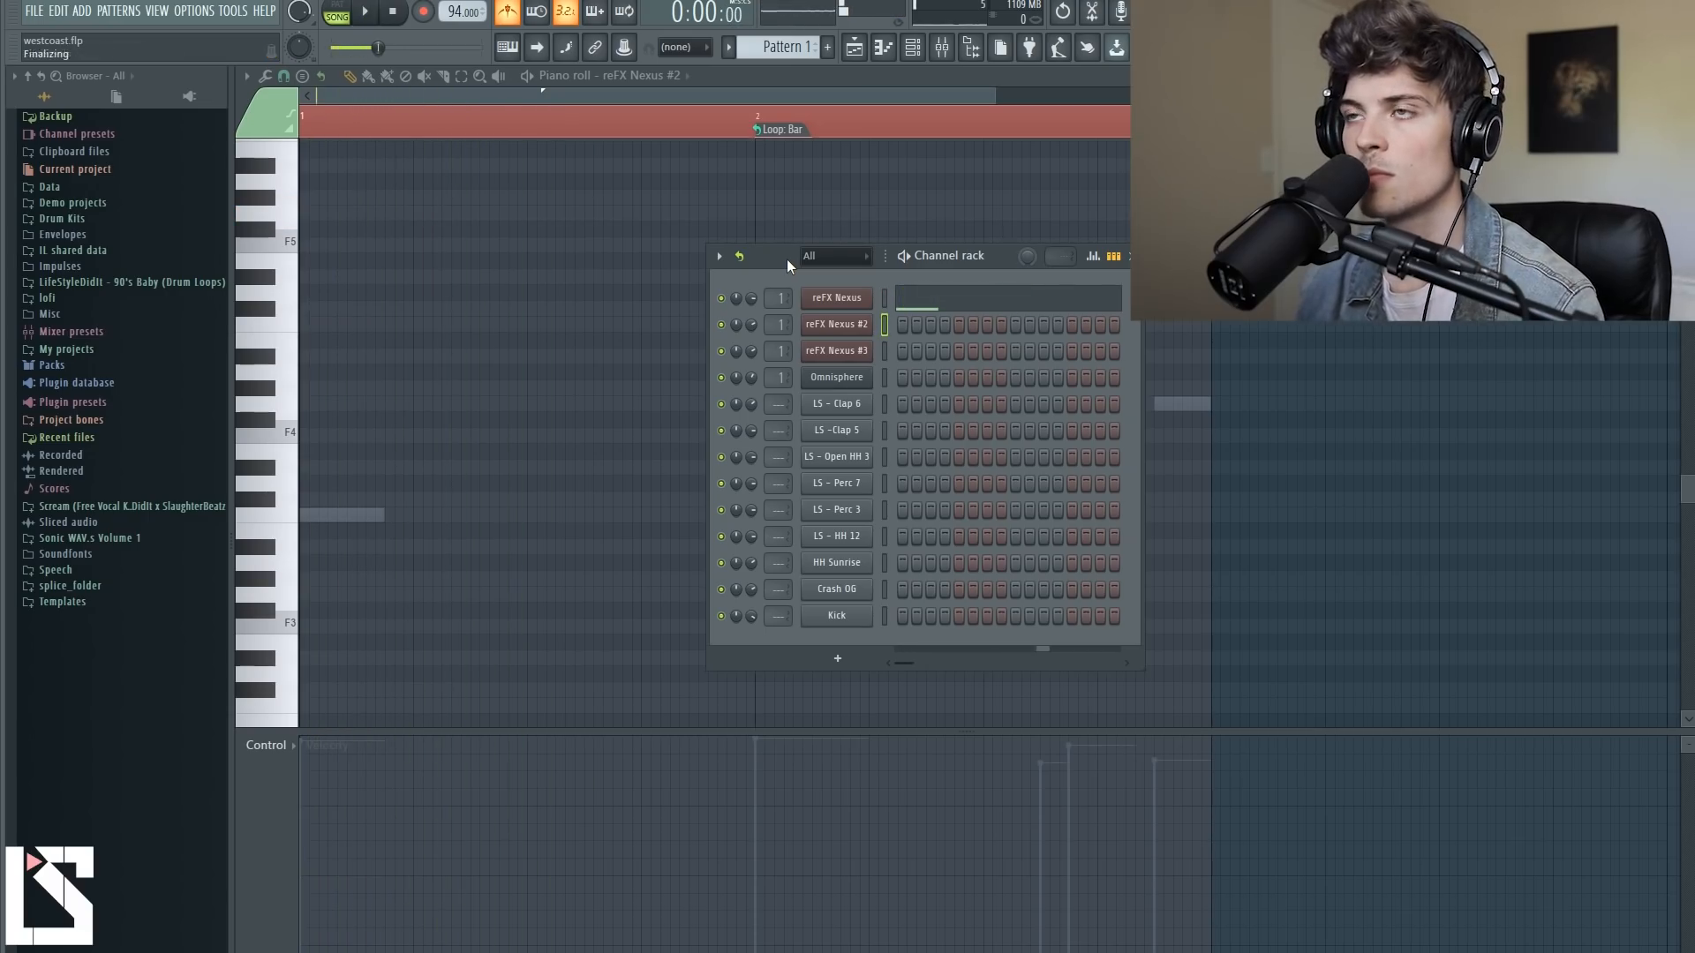
Record a two-bar piano melody on the reFX Nexus #2 channel and play it back.
right_click(832, 325)
click(908, 326)
right_click(834, 328)
click(892, 326)
click(424, 11)
click(850, 635)
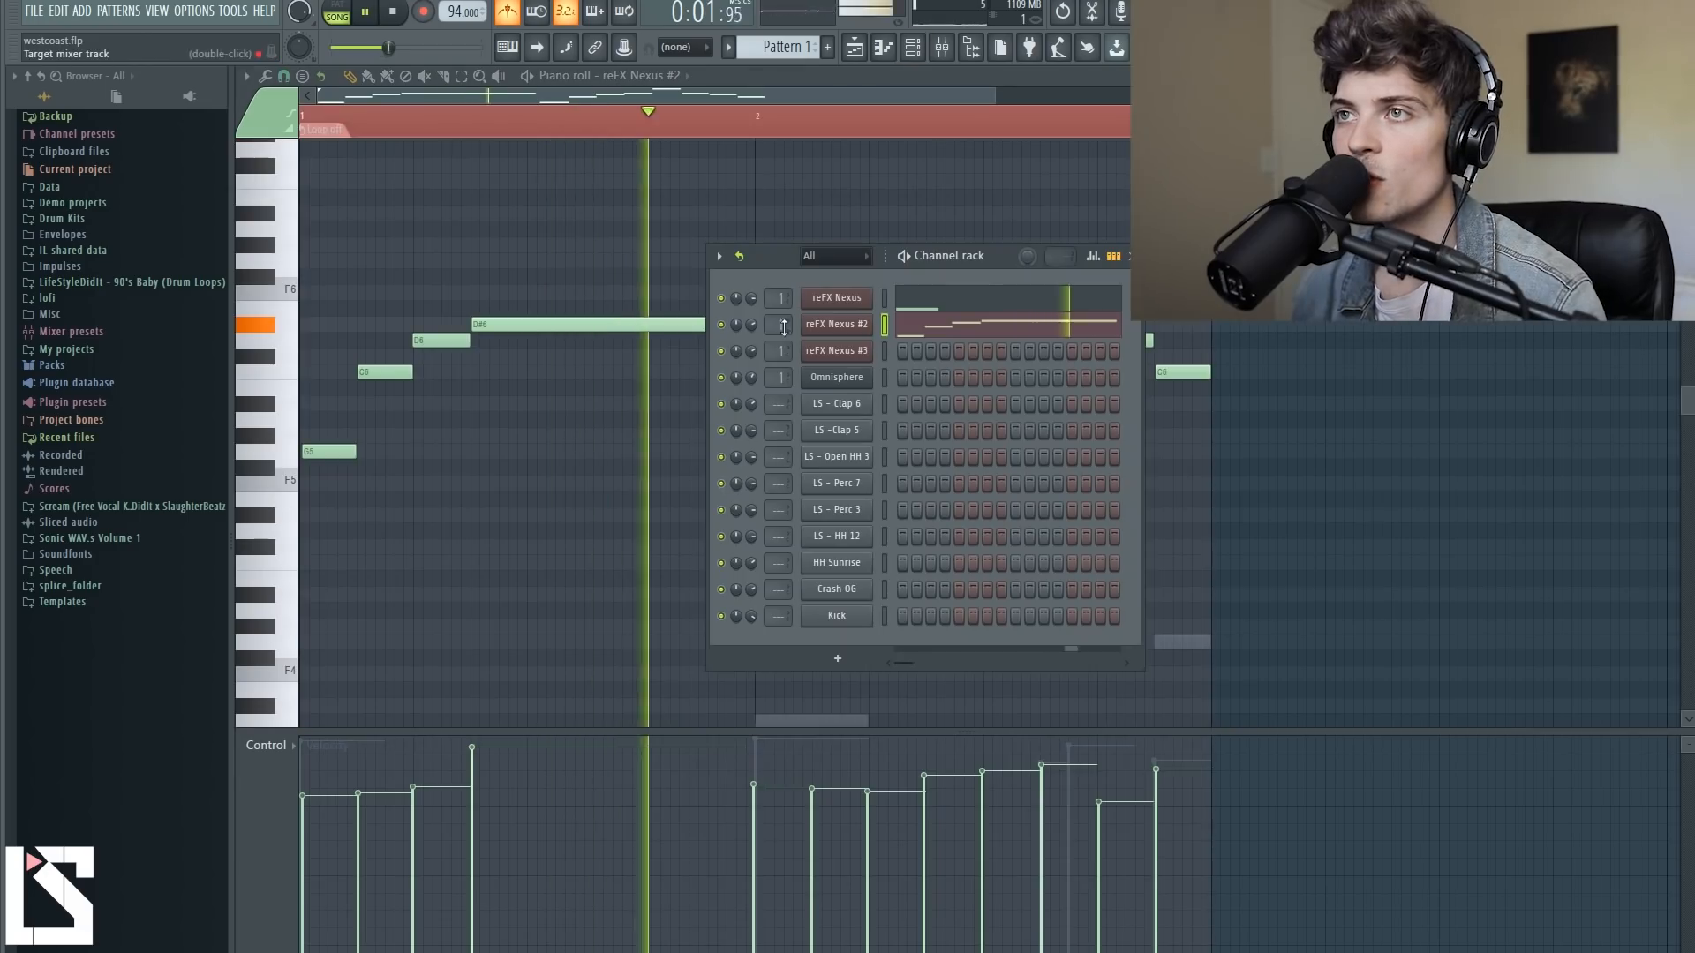
Lower the reFX Nexus #2 channel volume to 54% while listening to the loop.
key(space)
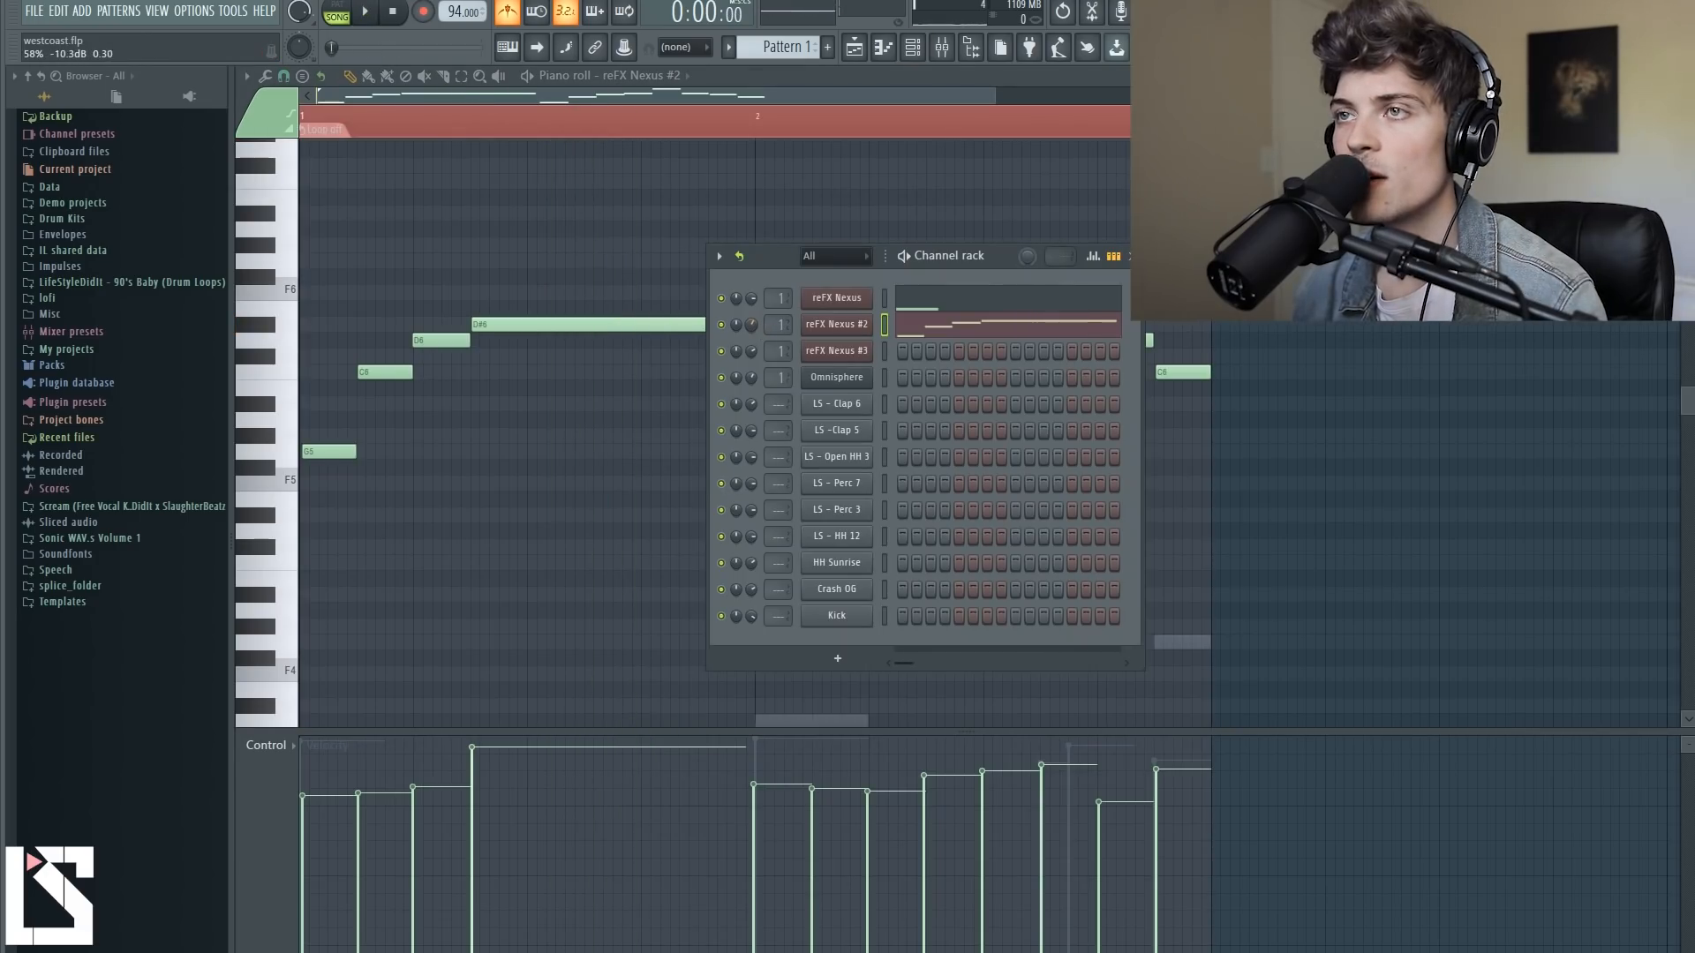
key(space)
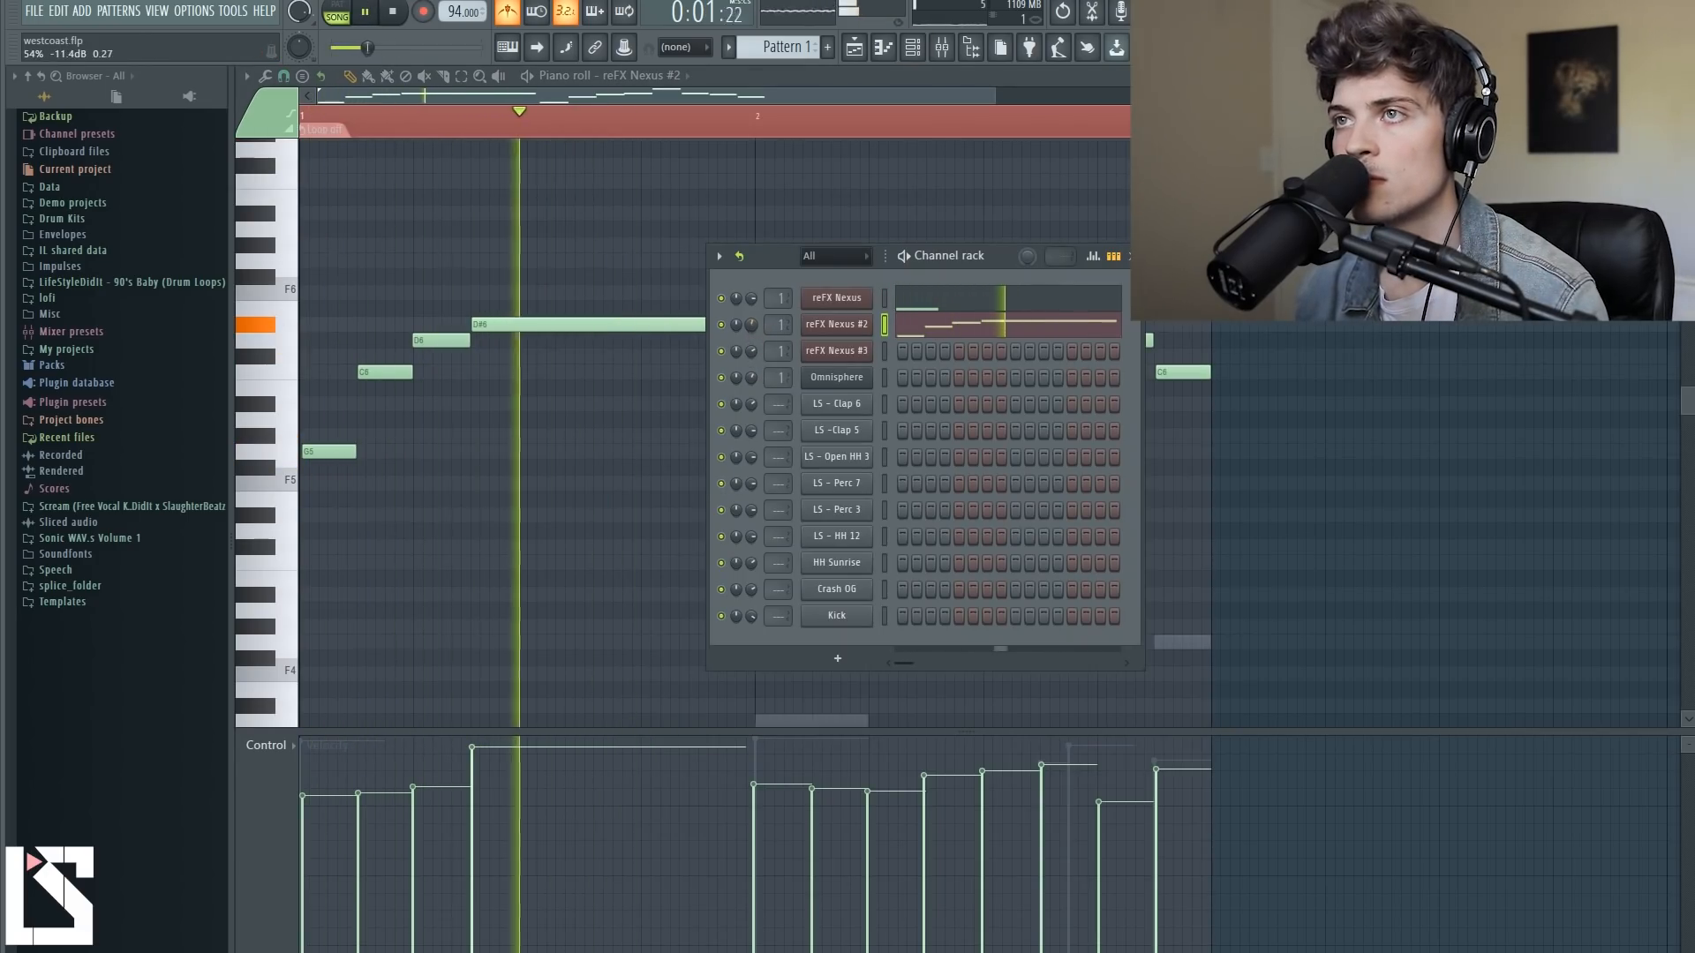
key(space)
Record a two-bar high counter-melody on the reFX Nexus #3 channel over the existing parts.
click(885, 351)
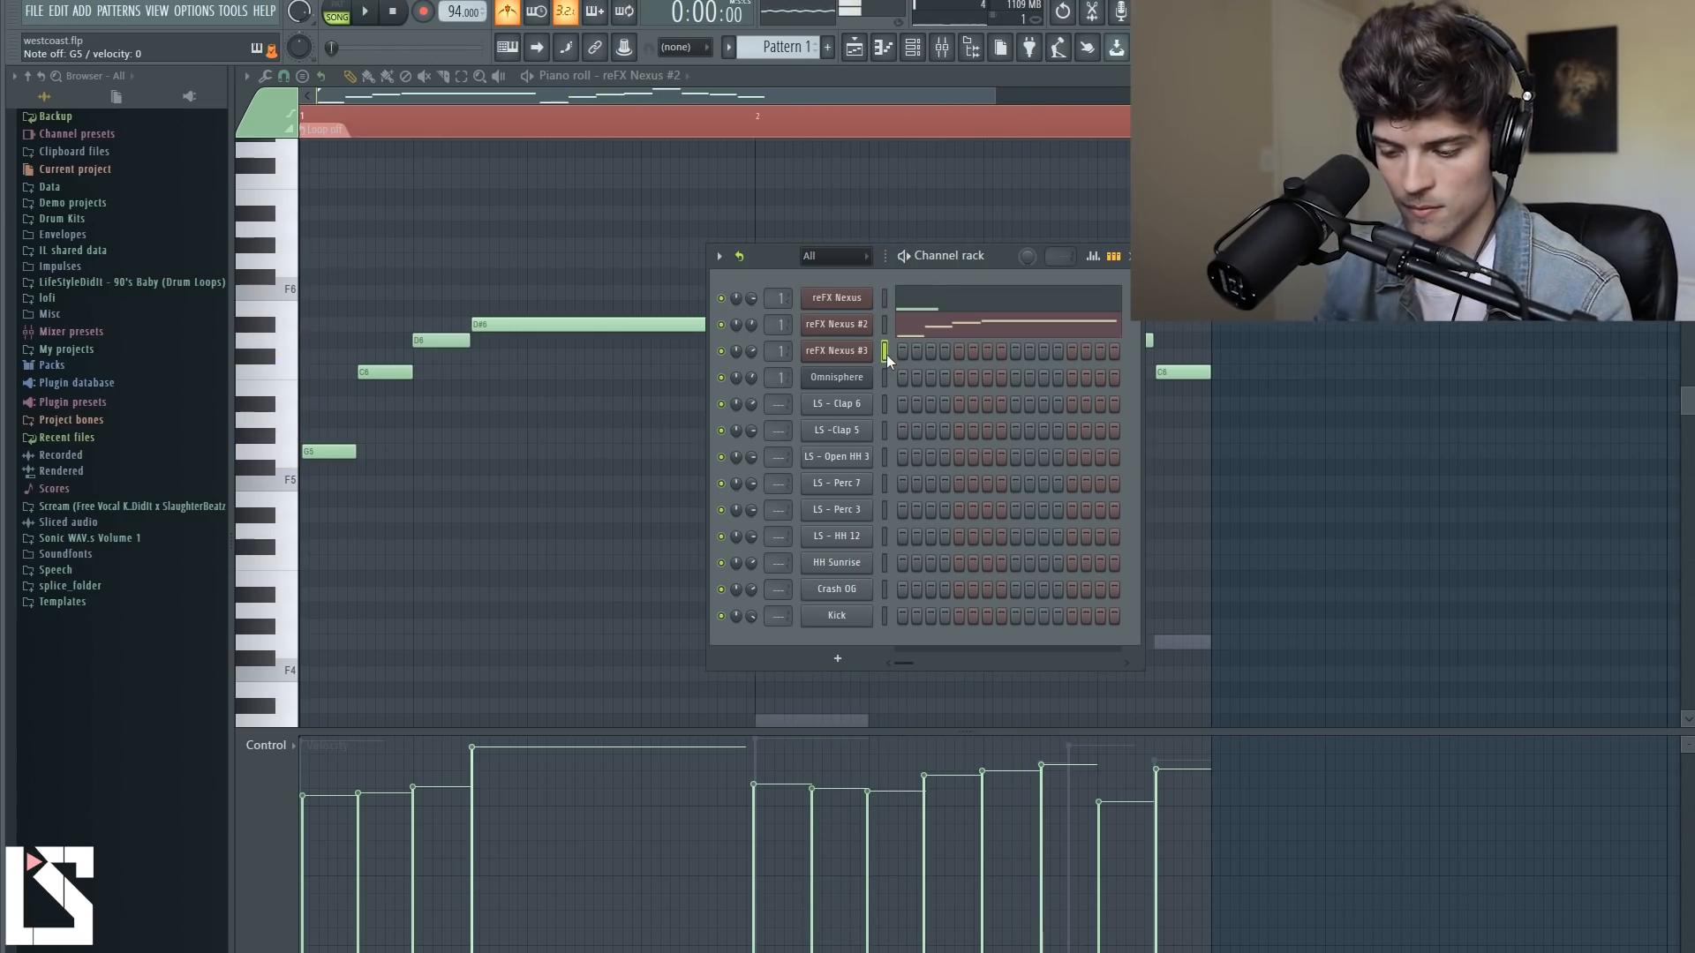
key(space)
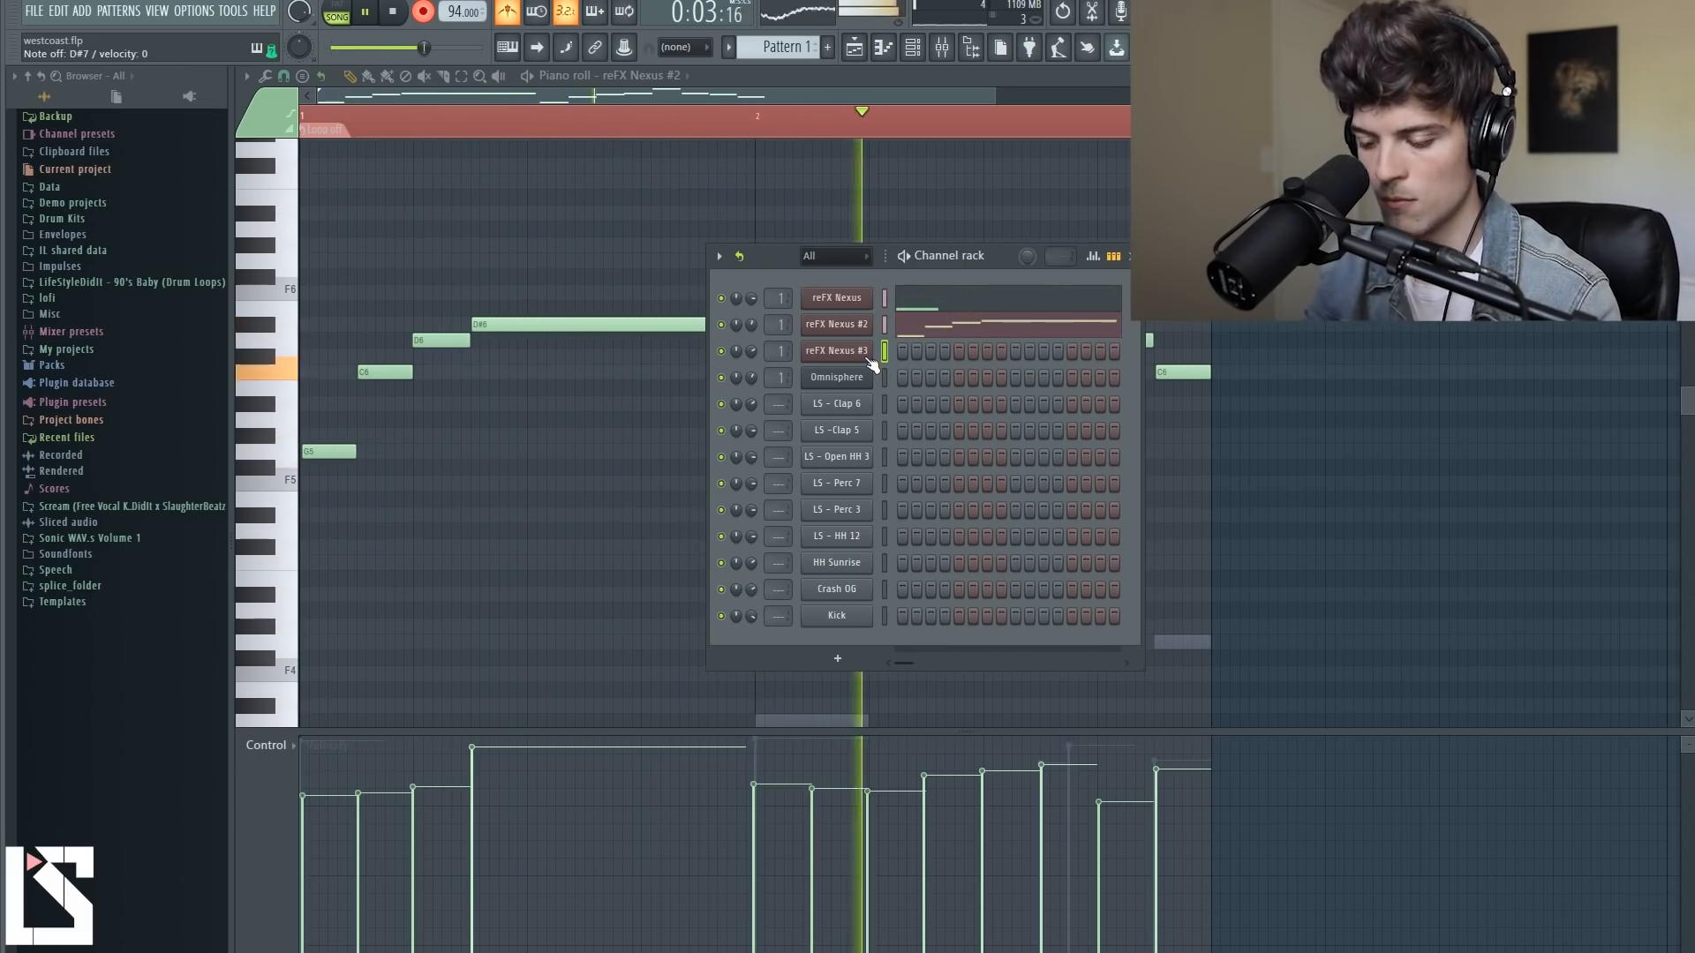
key(space)
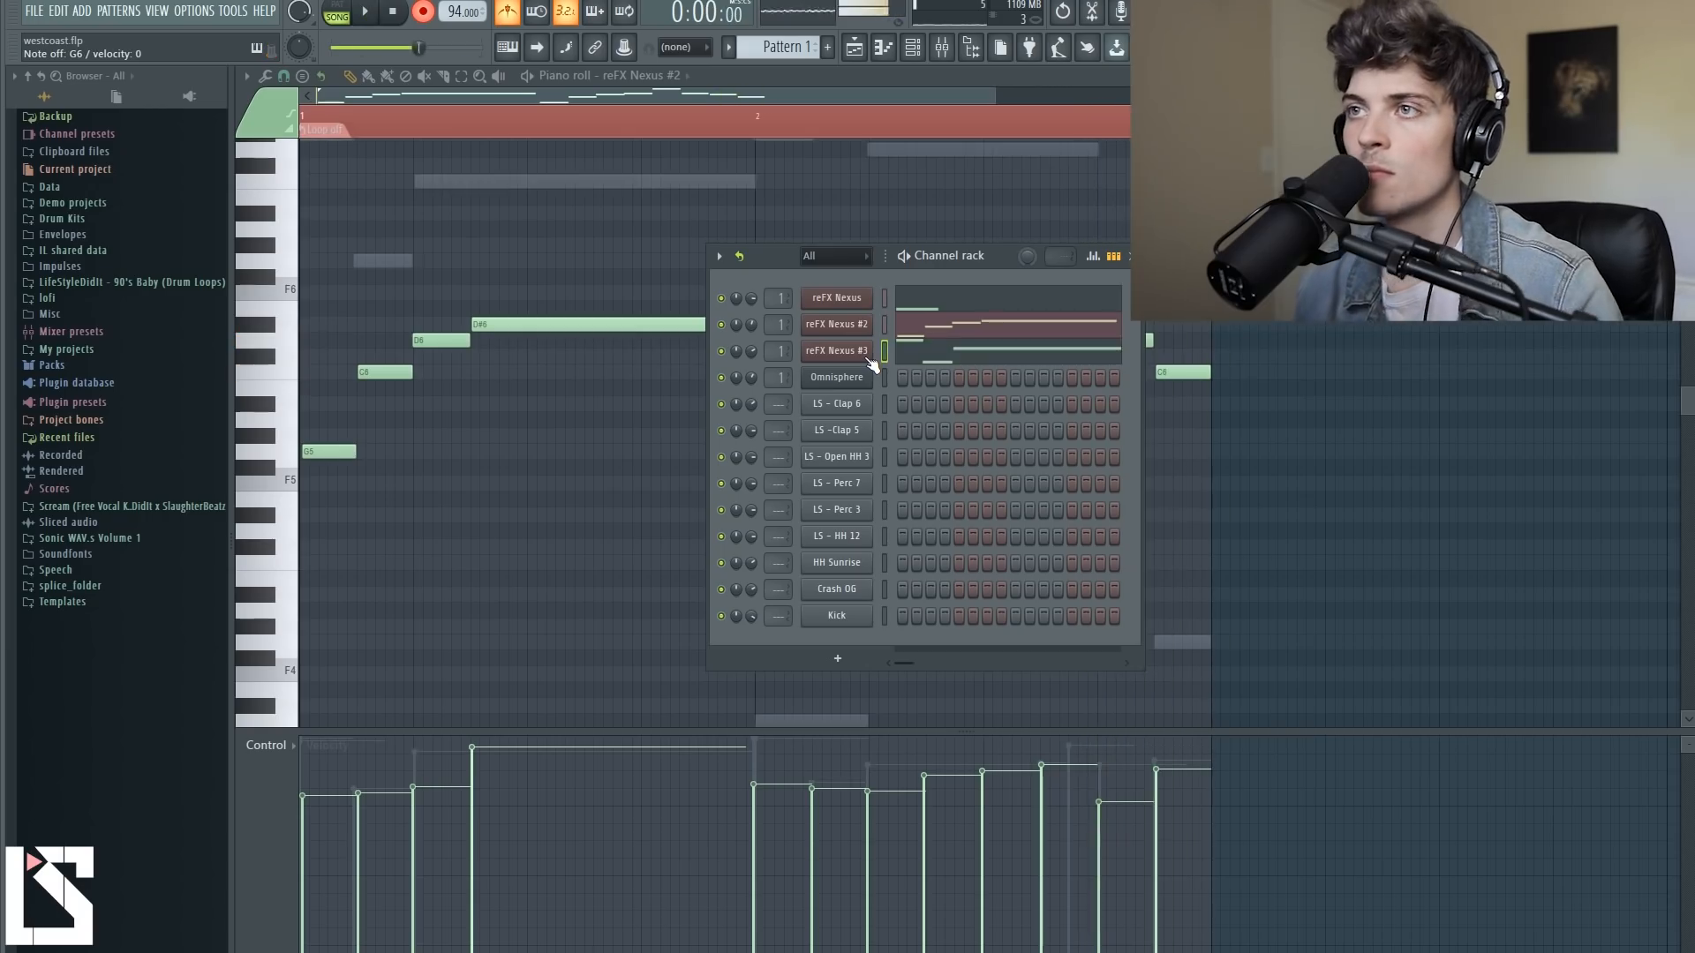
Quantize all notes of the reFX Nexus #3 melody and slightly lengthen its last G6 note.
click(898, 358)
key(ctrl+a)
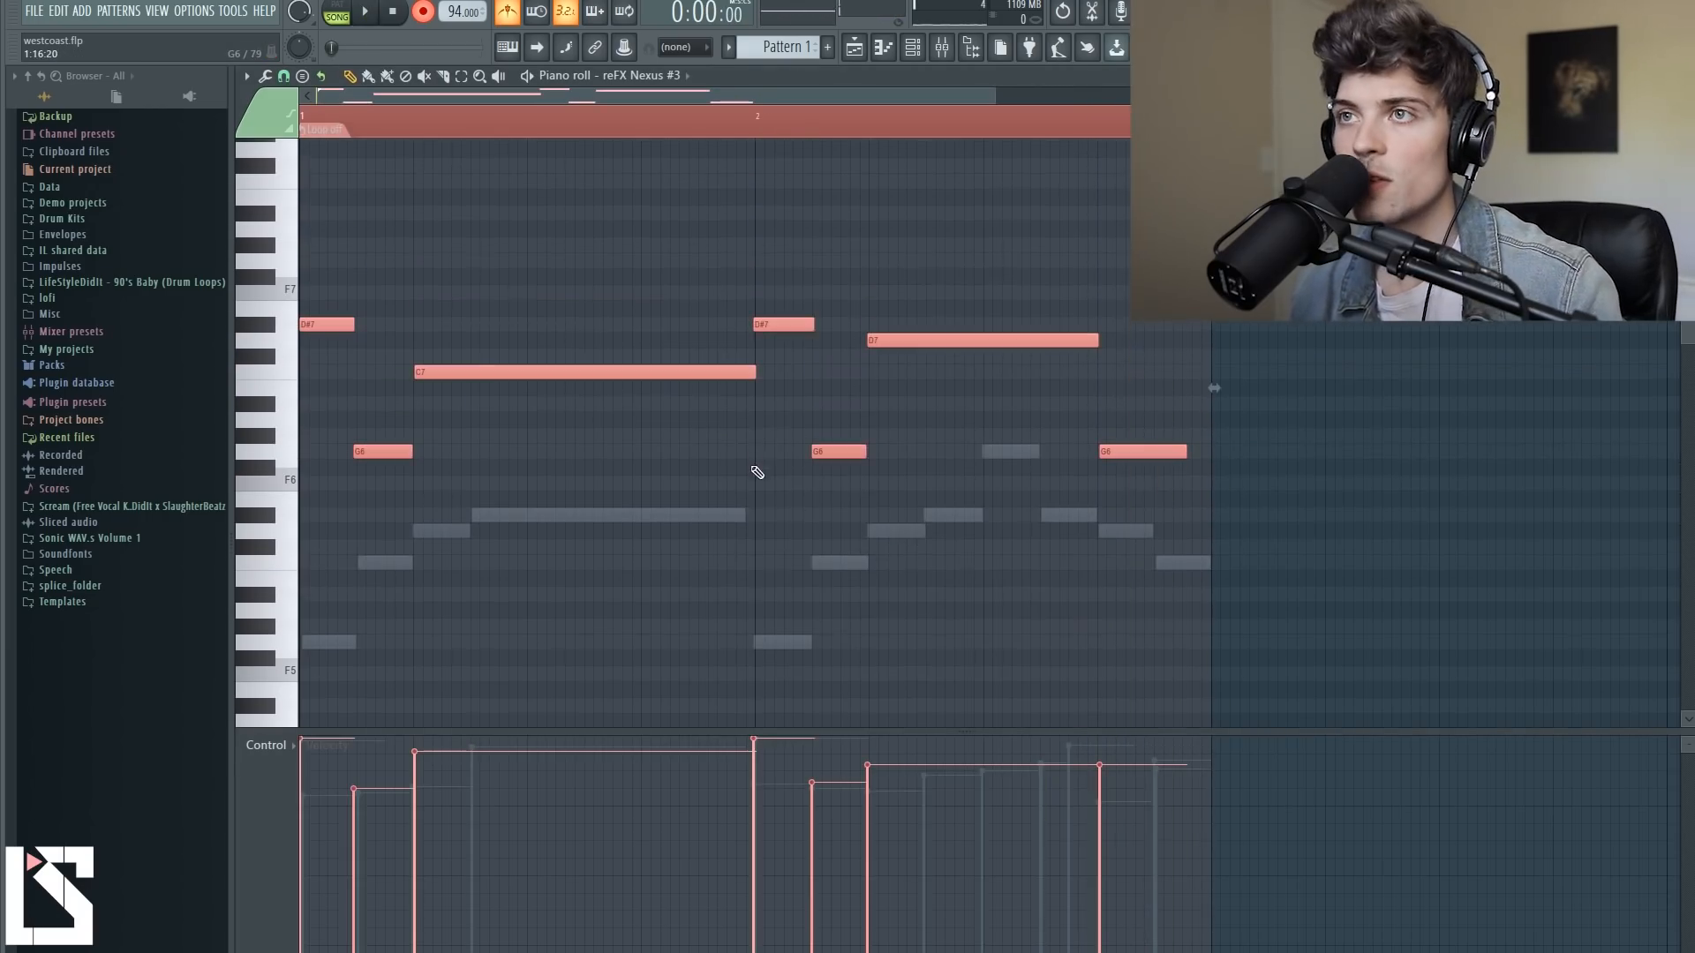
key(ctrl+q)
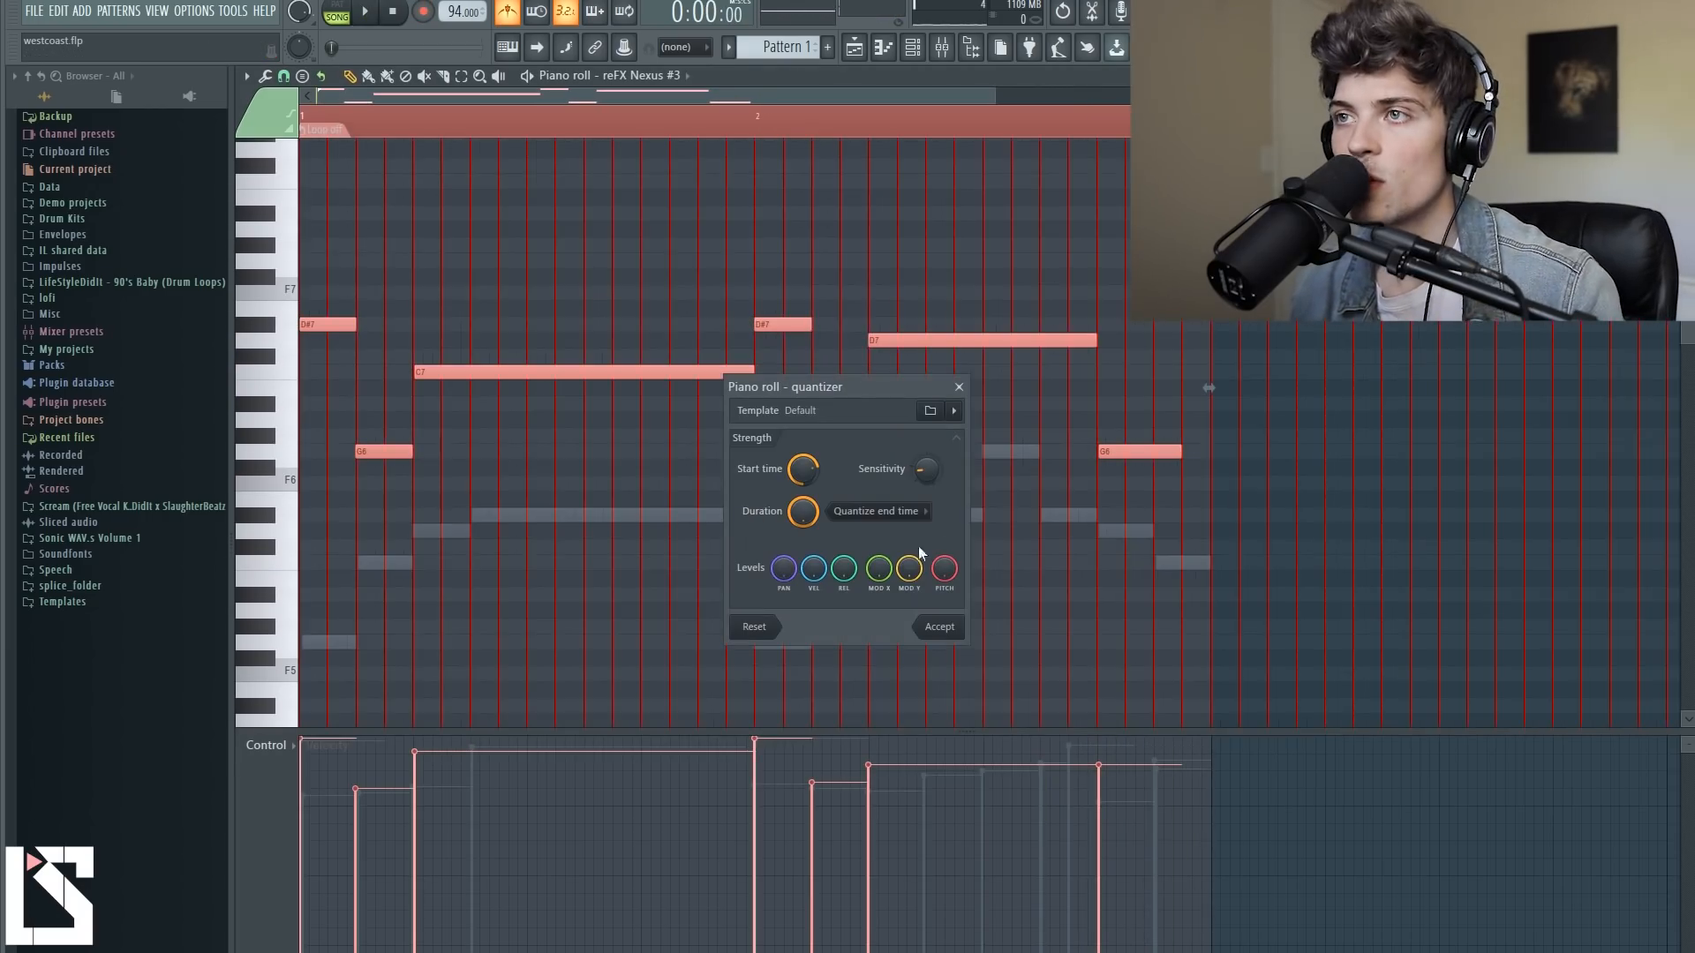
click(941, 632)
drag(1191, 460, 1202, 460)
Turn off the metronome and lower the reFX Nexus #3 channel volume to 42% during playback.
click(912, 47)
key(space)
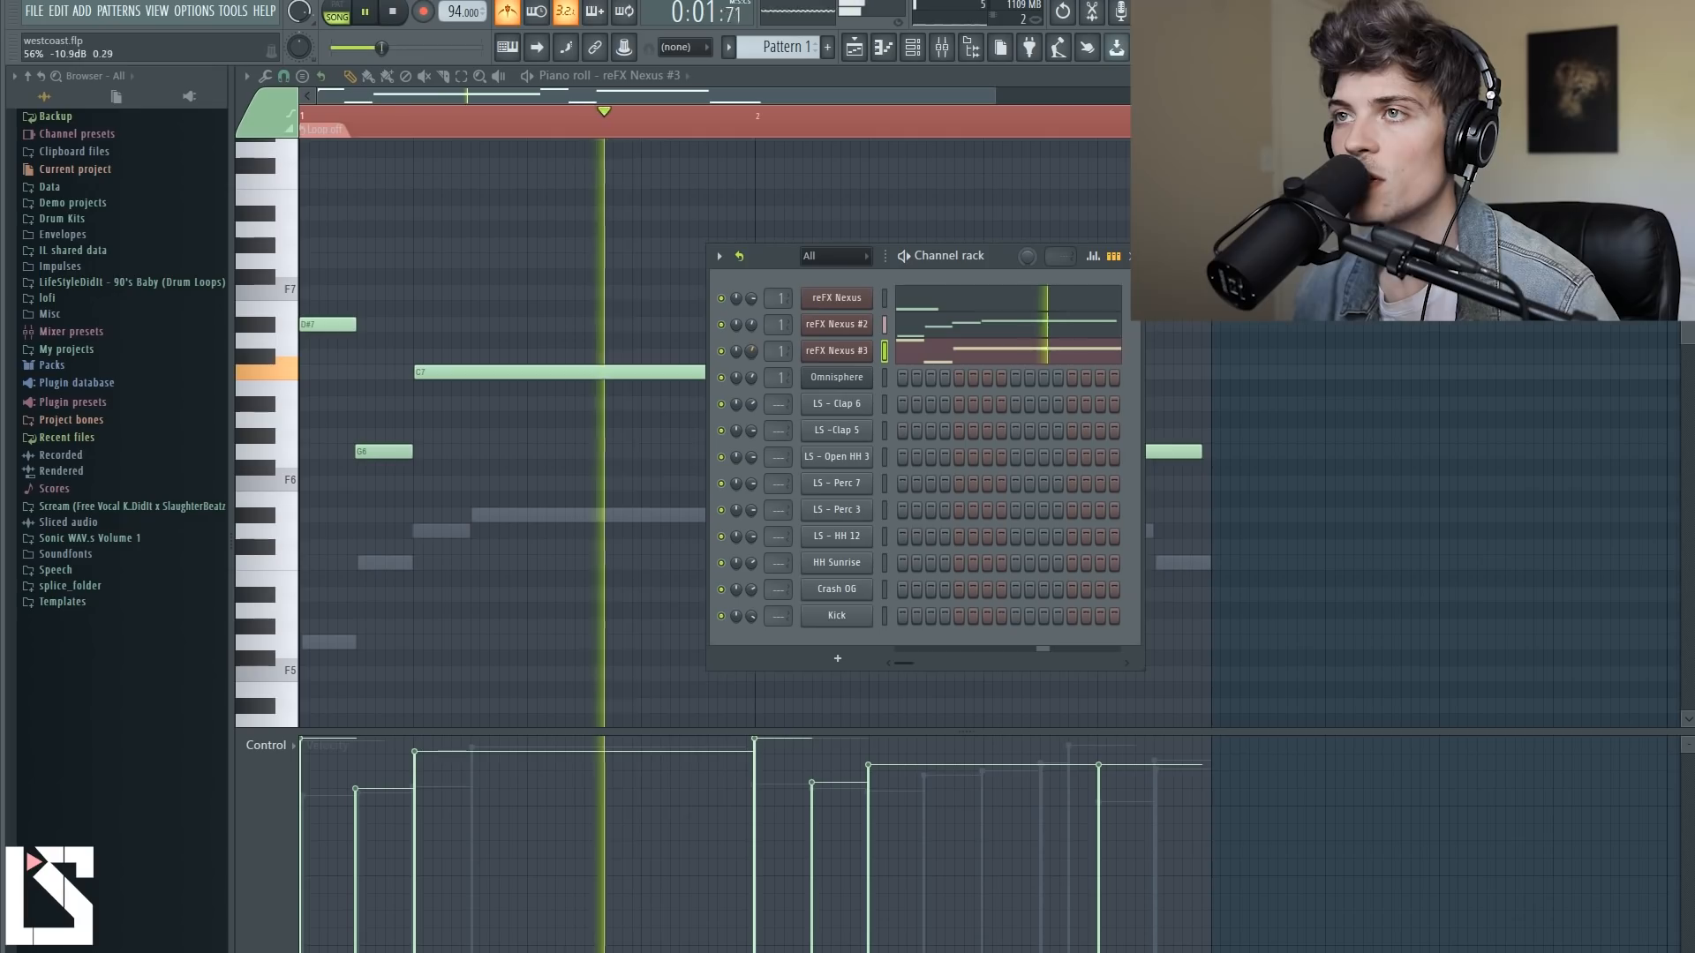
key(space)
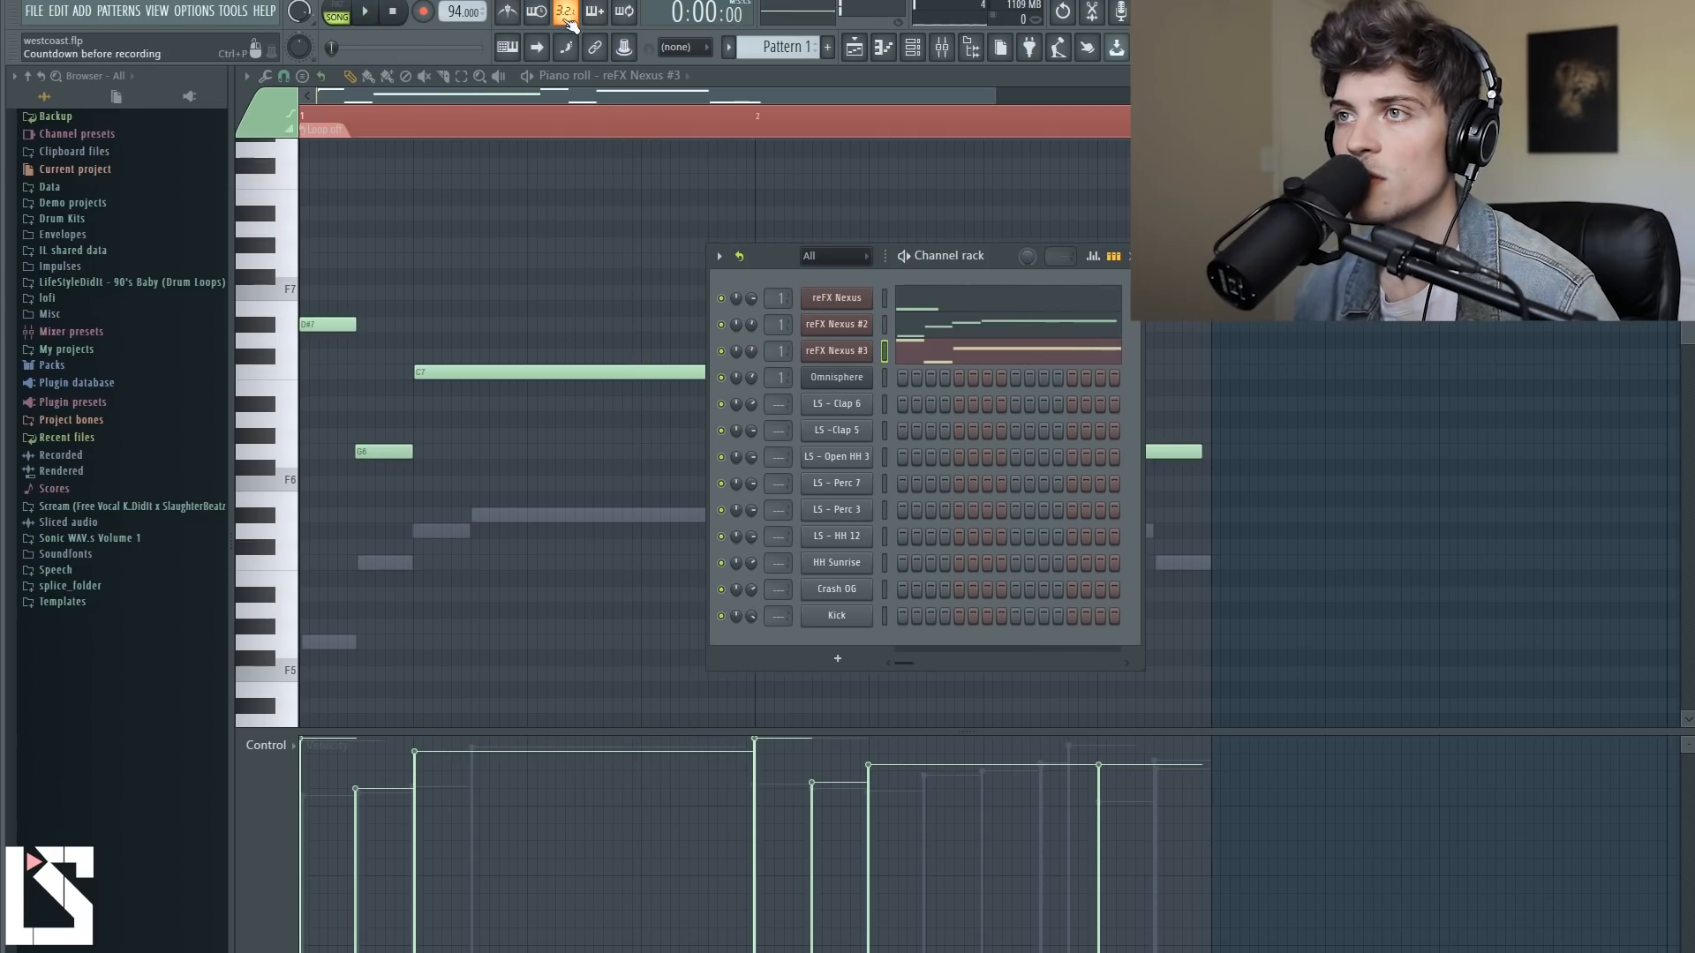
key(space)
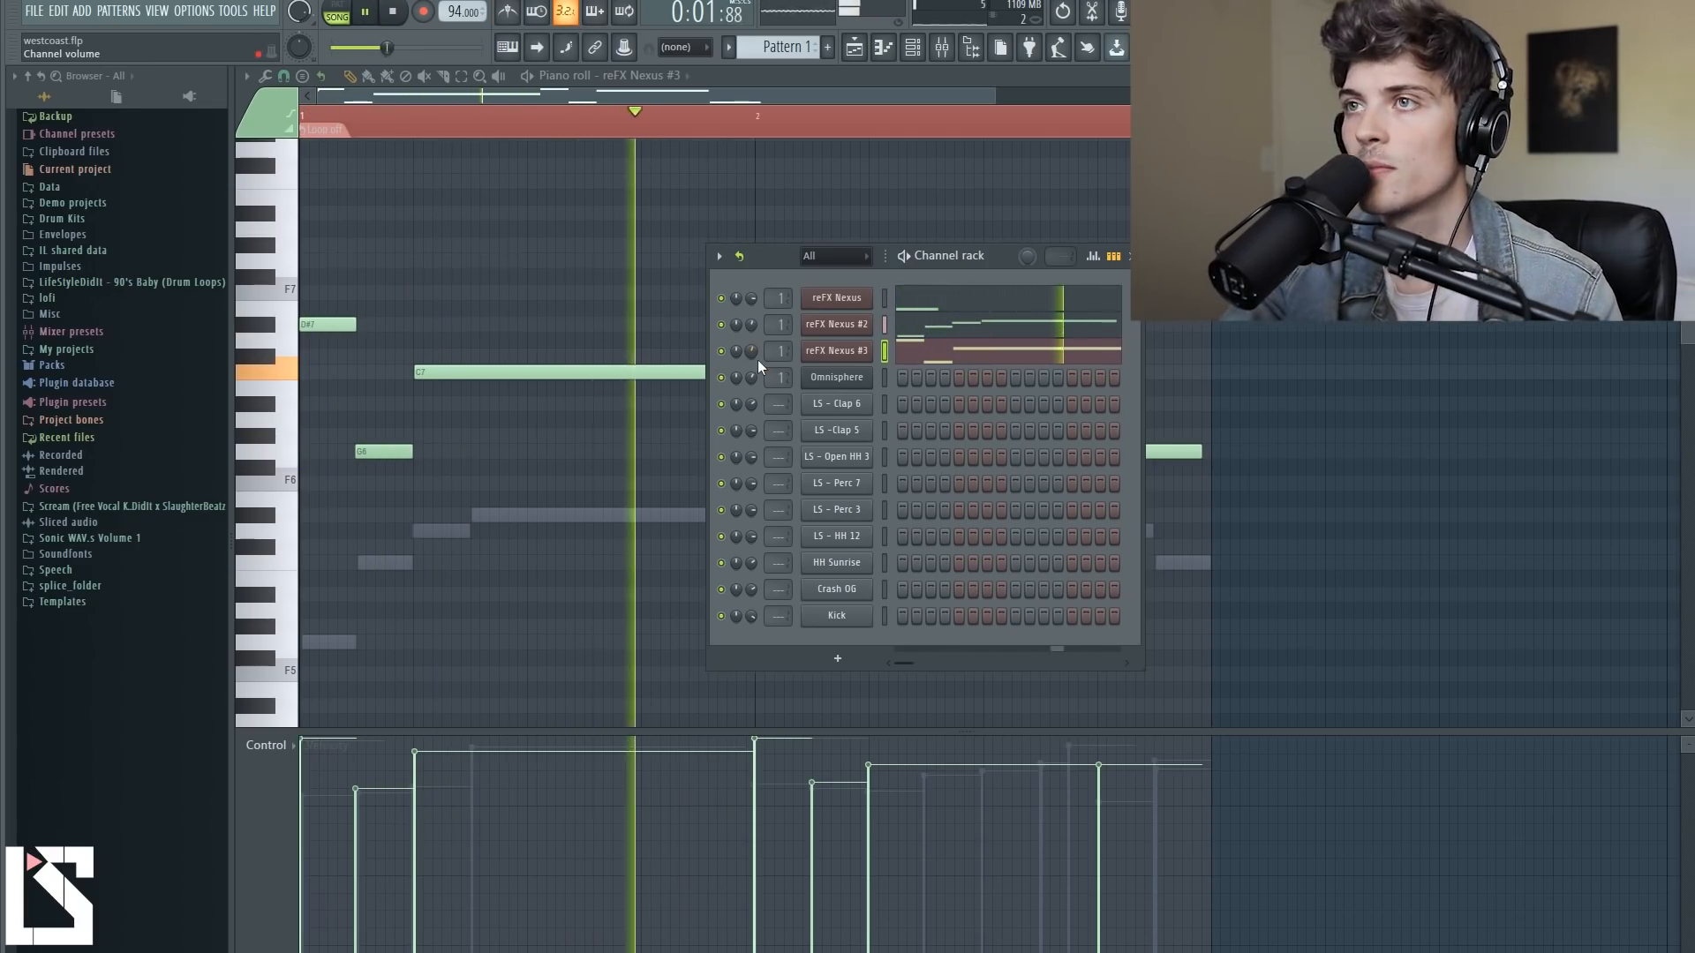
drag(751, 350, 733, 437)
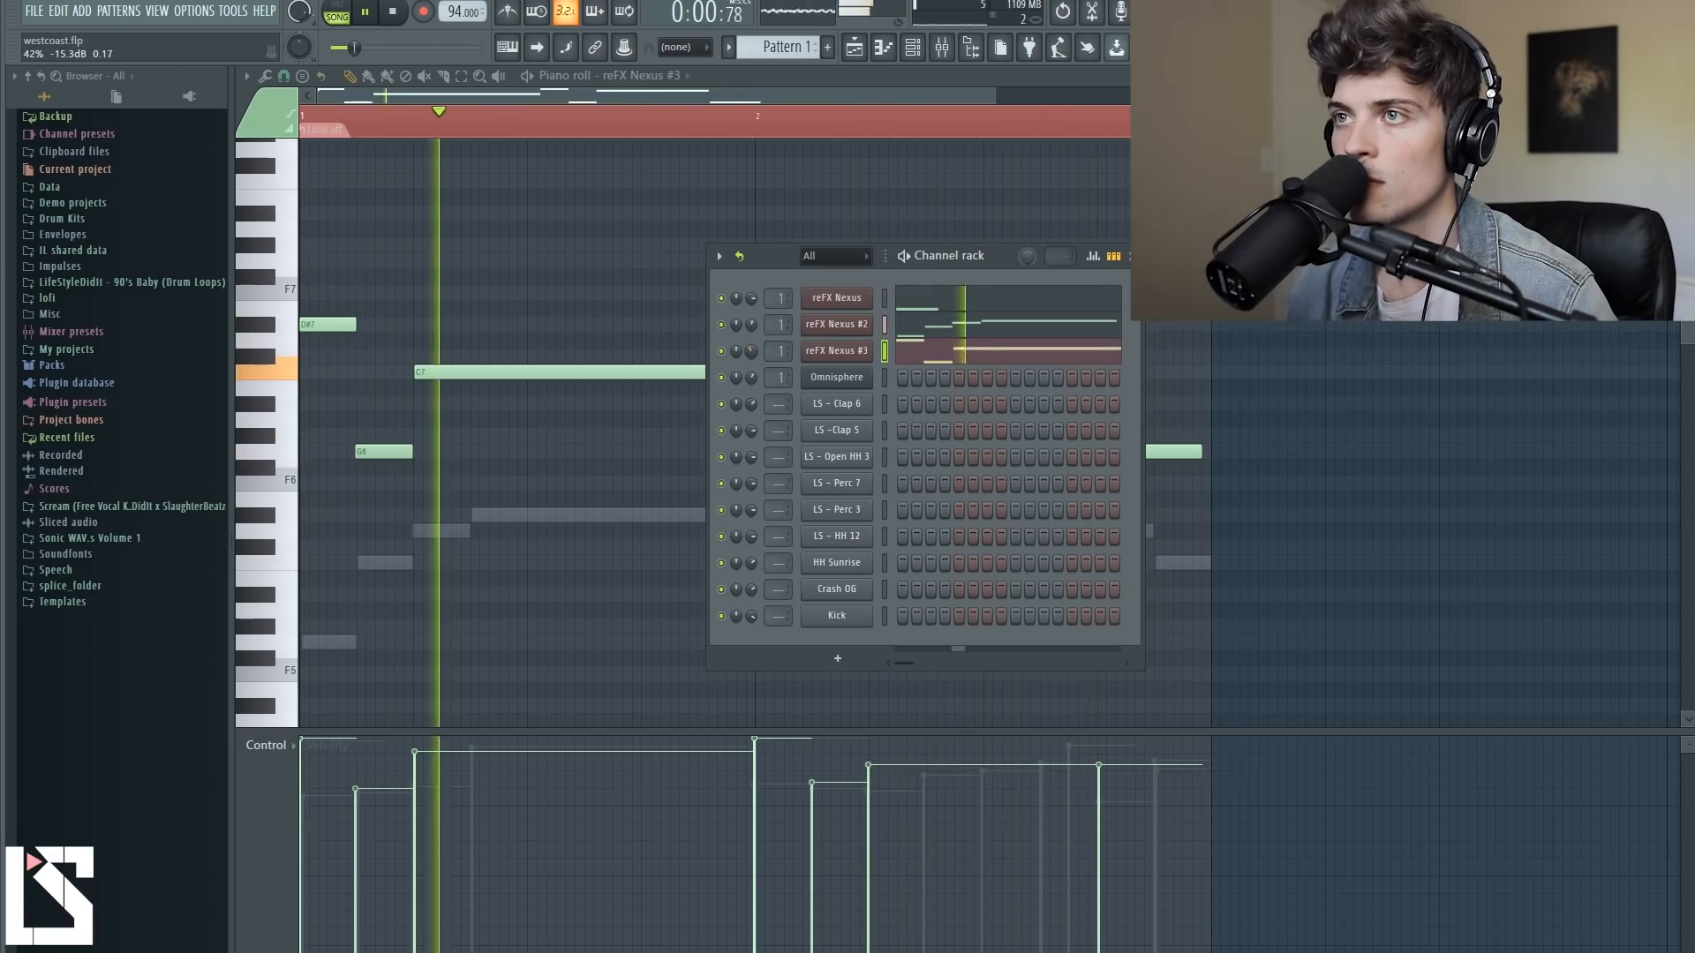
key(space)
Place LS - Clap 6 and LS - Clap 5 hits on steps 5 and 13 and listen to the loop.
click(961, 407)
click(961, 431)
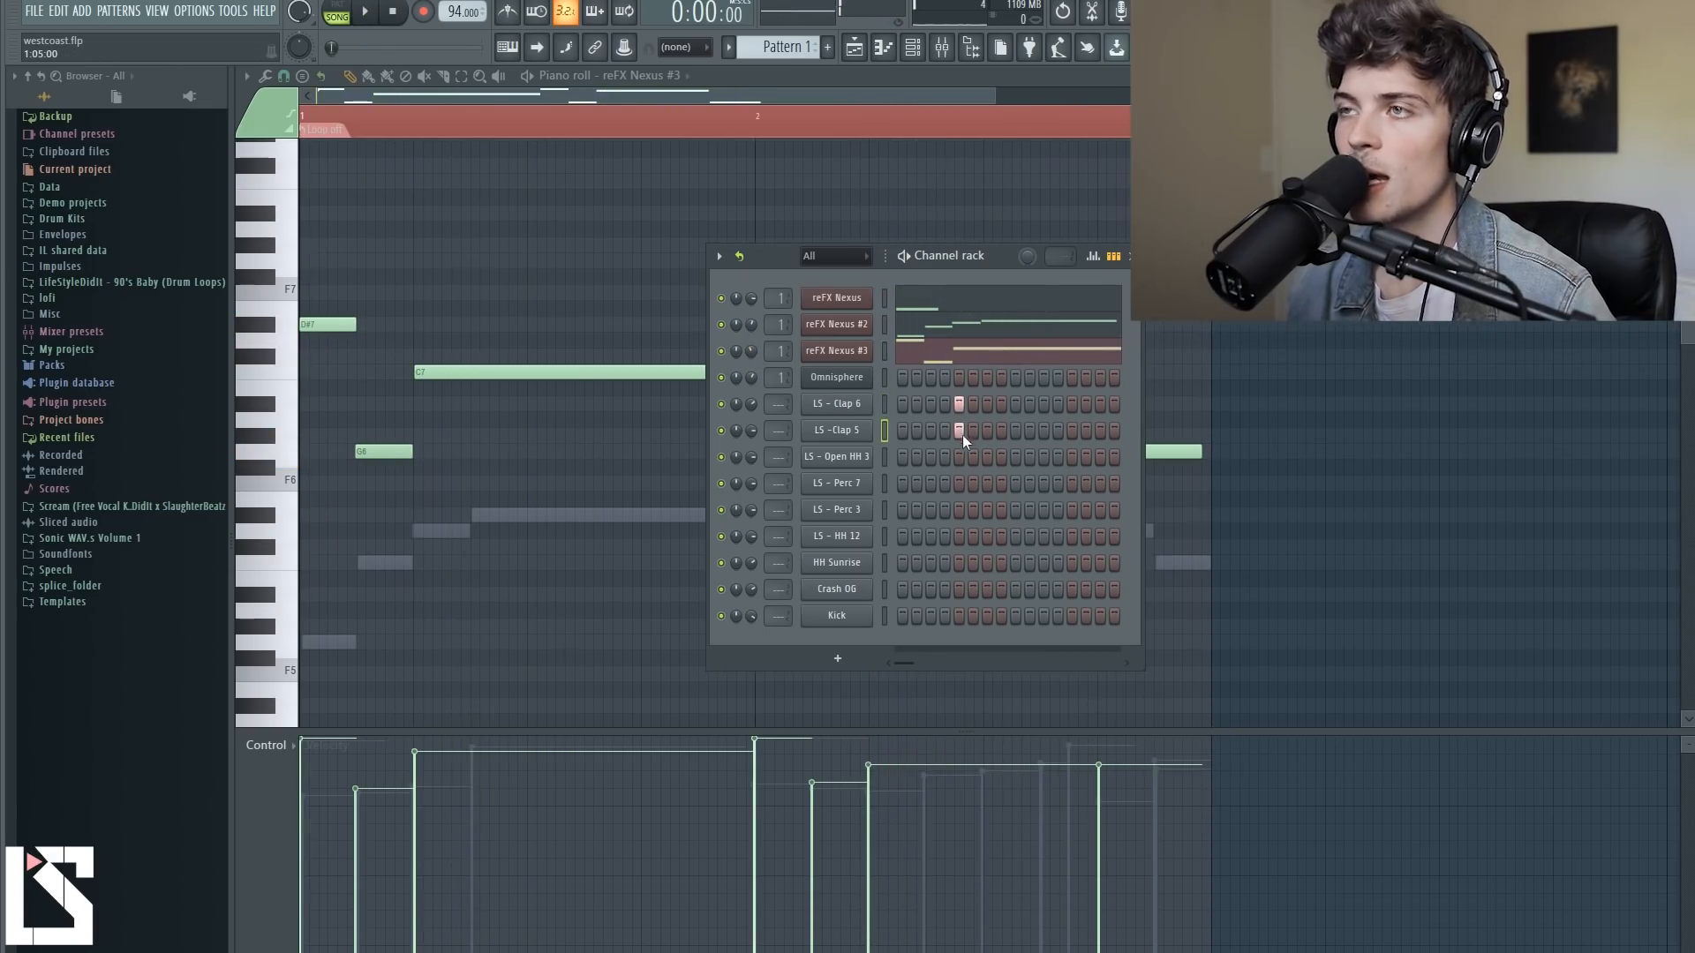
click(1072, 404)
click(1071, 430)
key(space)
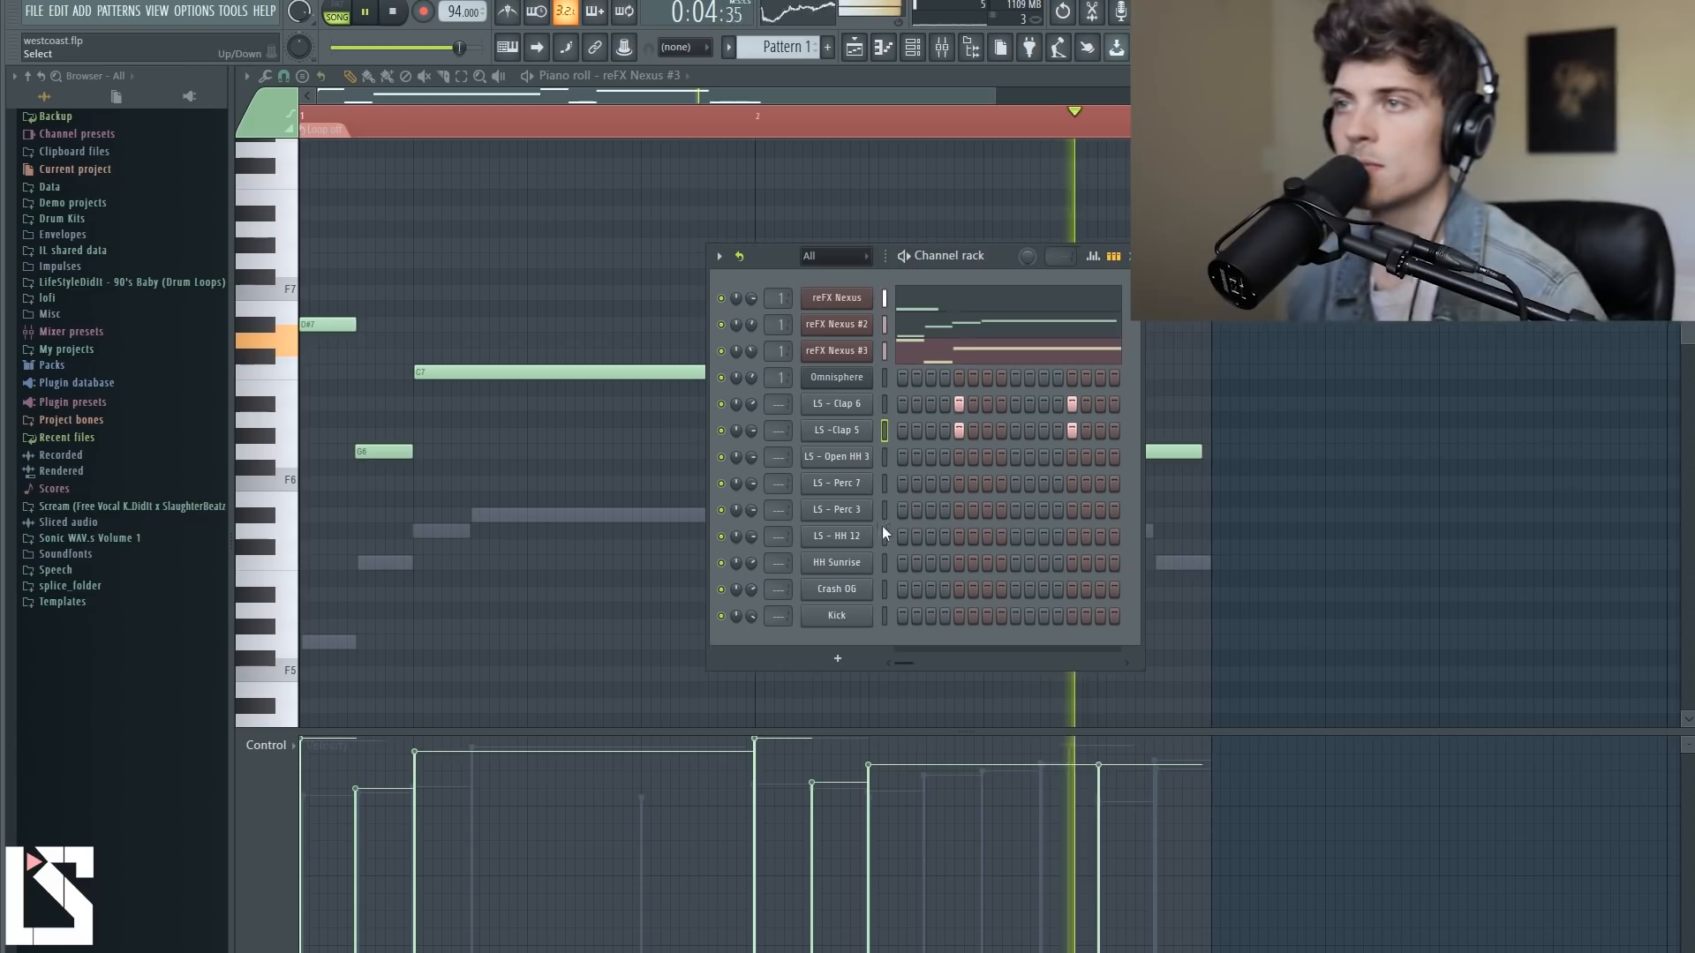
key(space)
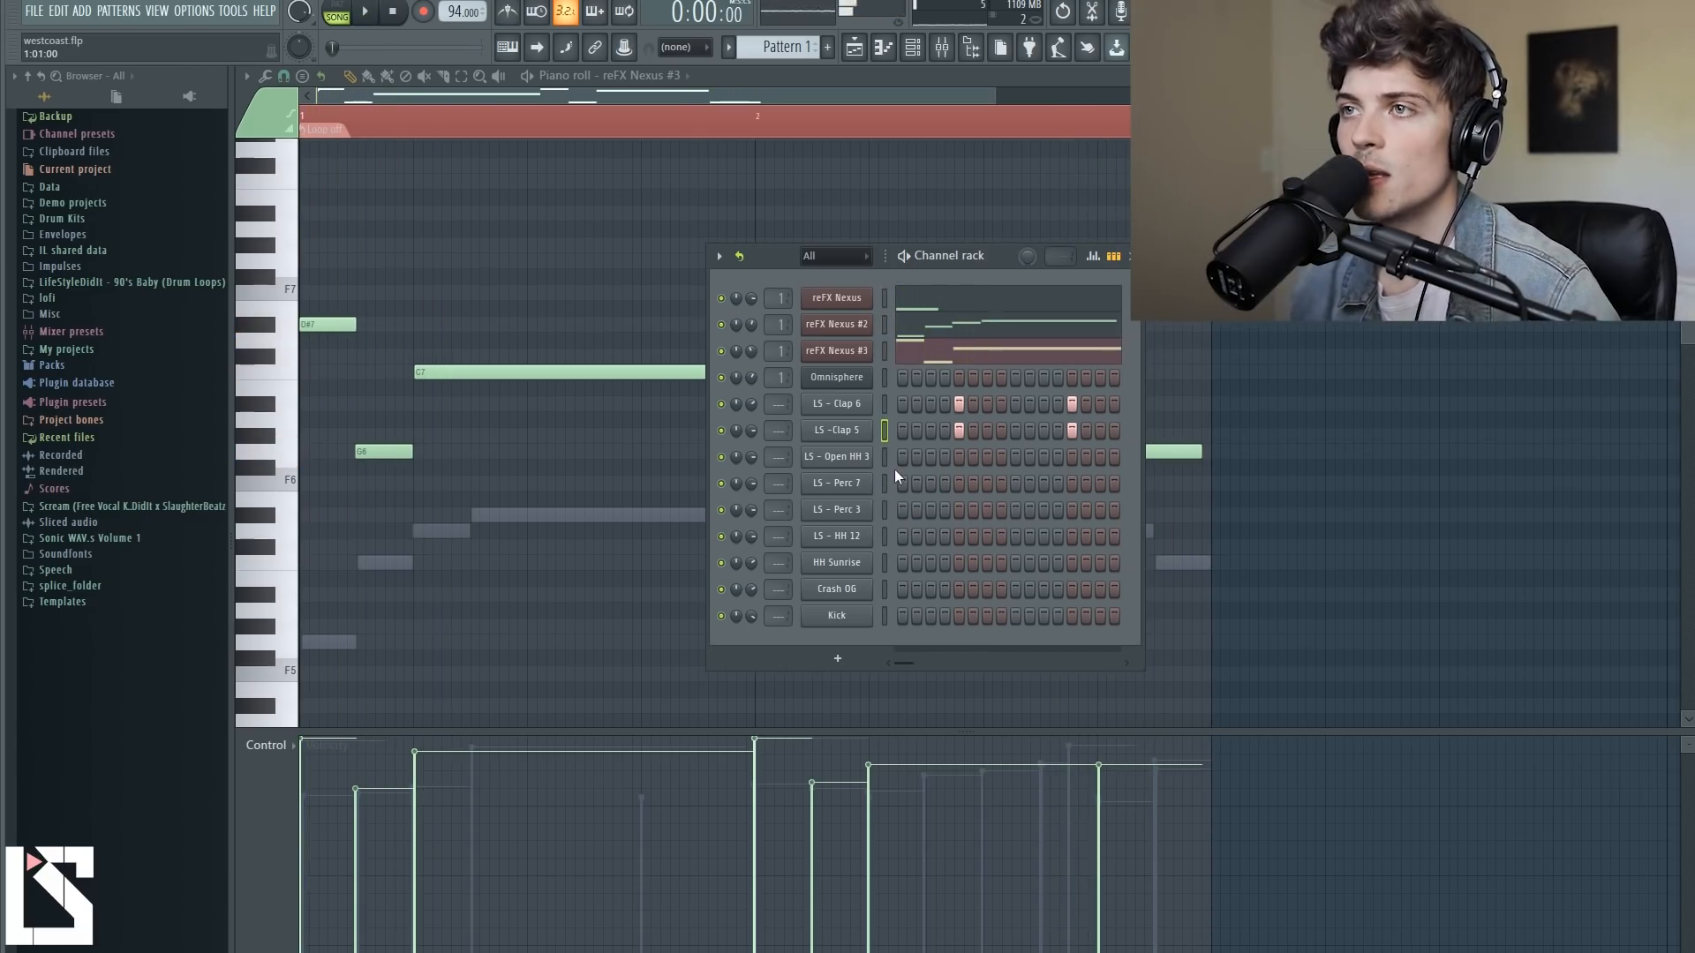
Add an LS - Open HH 3 hit on step 3 and a Crash OG hit on step 1, auditioning each in the loop.
click(932, 462)
key(space)
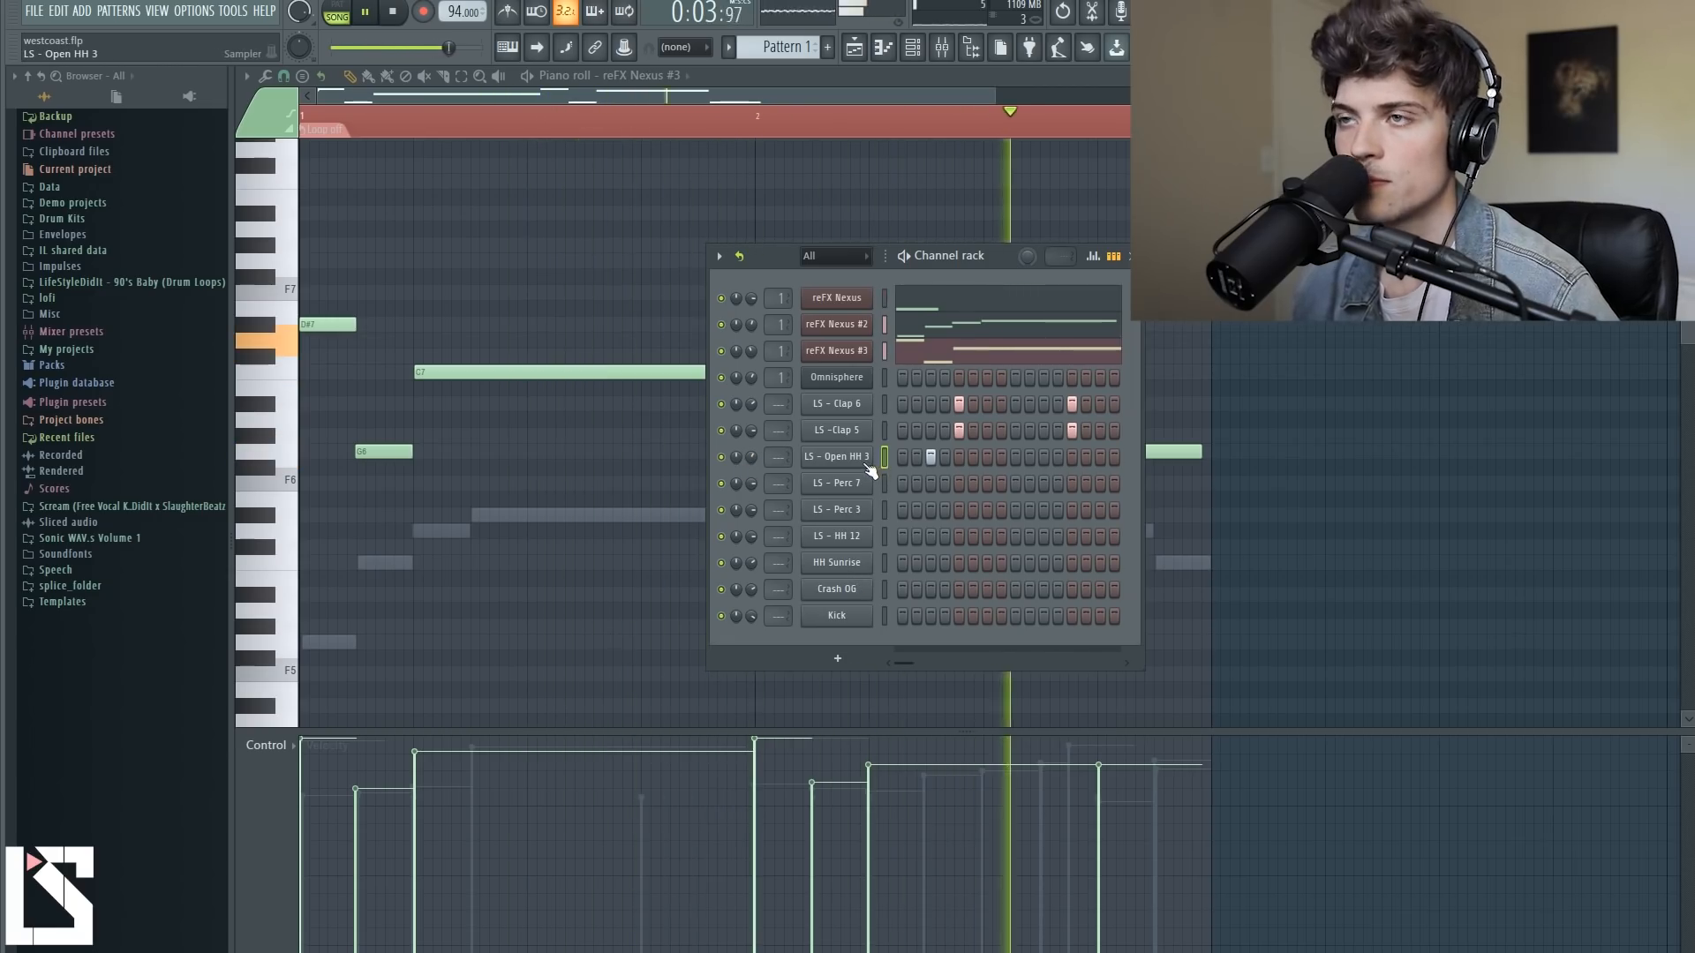
key(space)
click(902, 589)
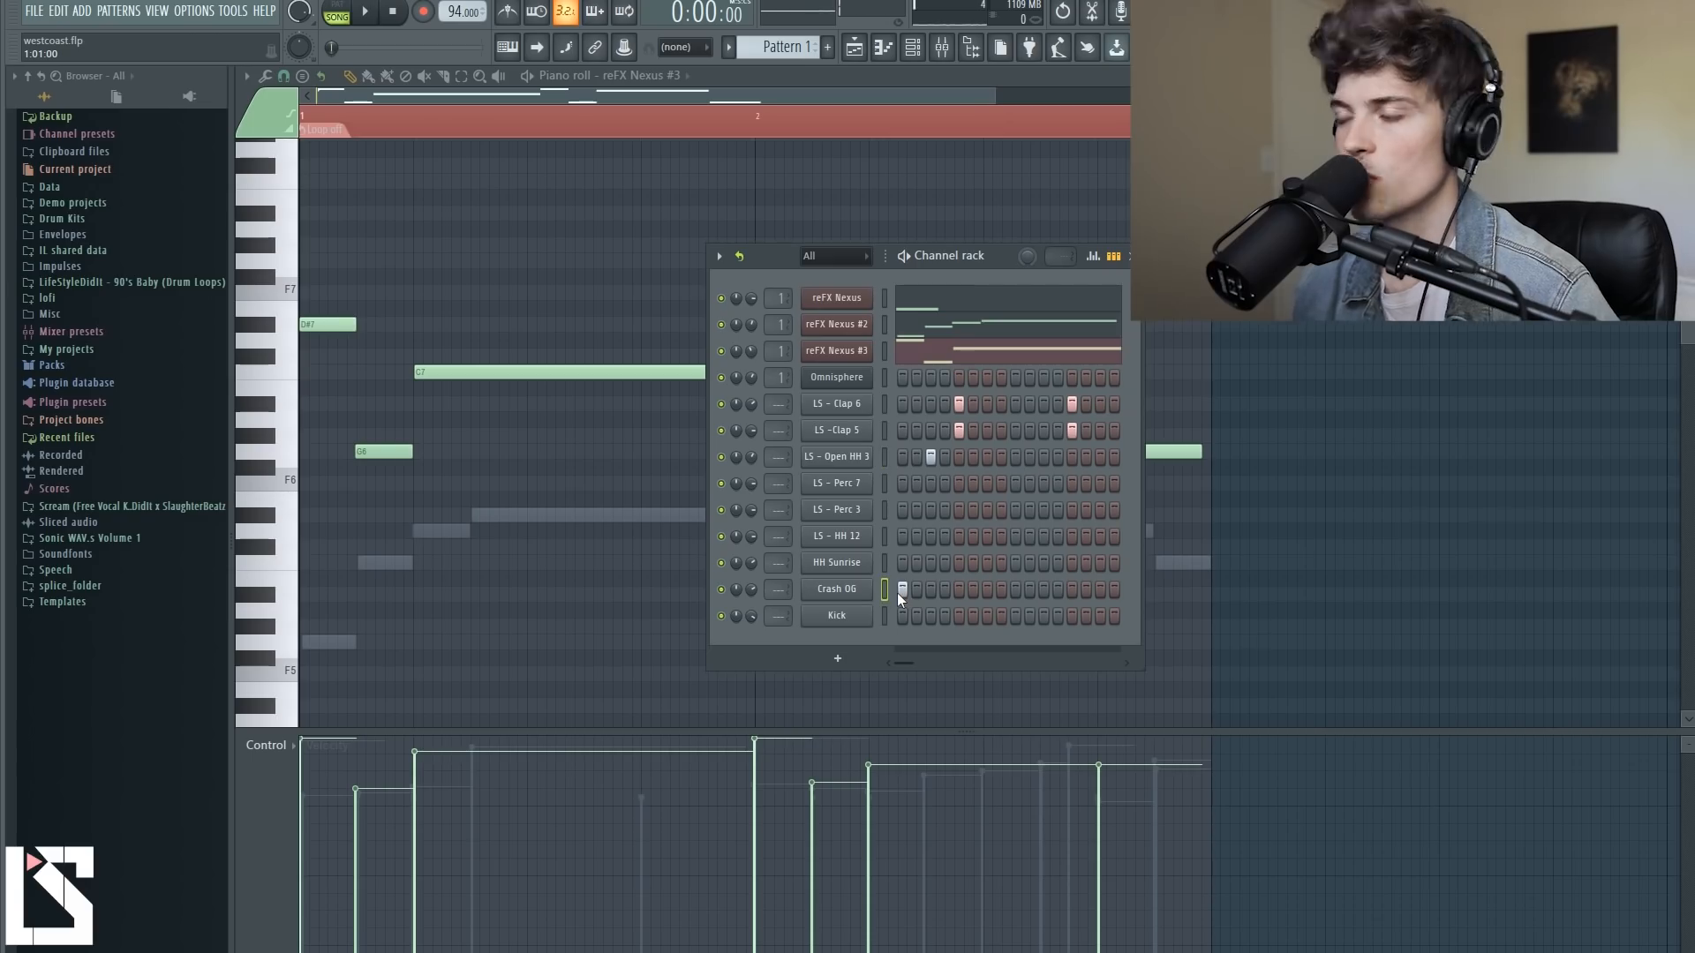
key(space)
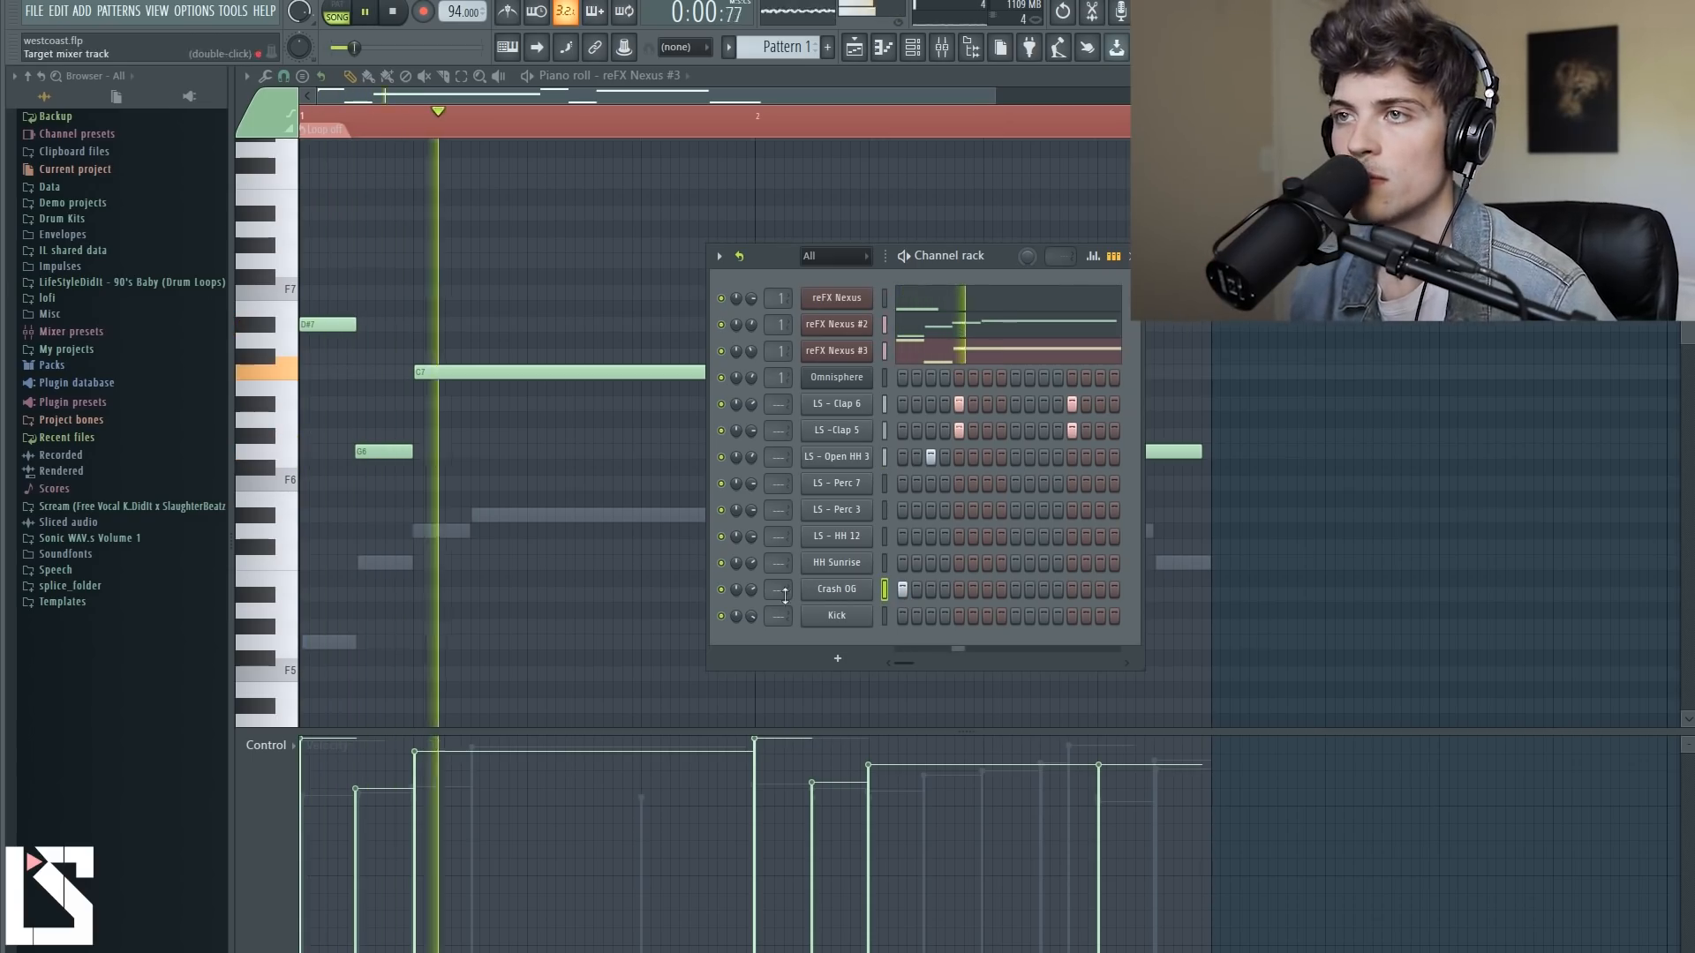
key(space)
Open the LS - Open HH 3 hit in the piano roll and set its one-bar loop to Don't loop.
right_click(831, 457)
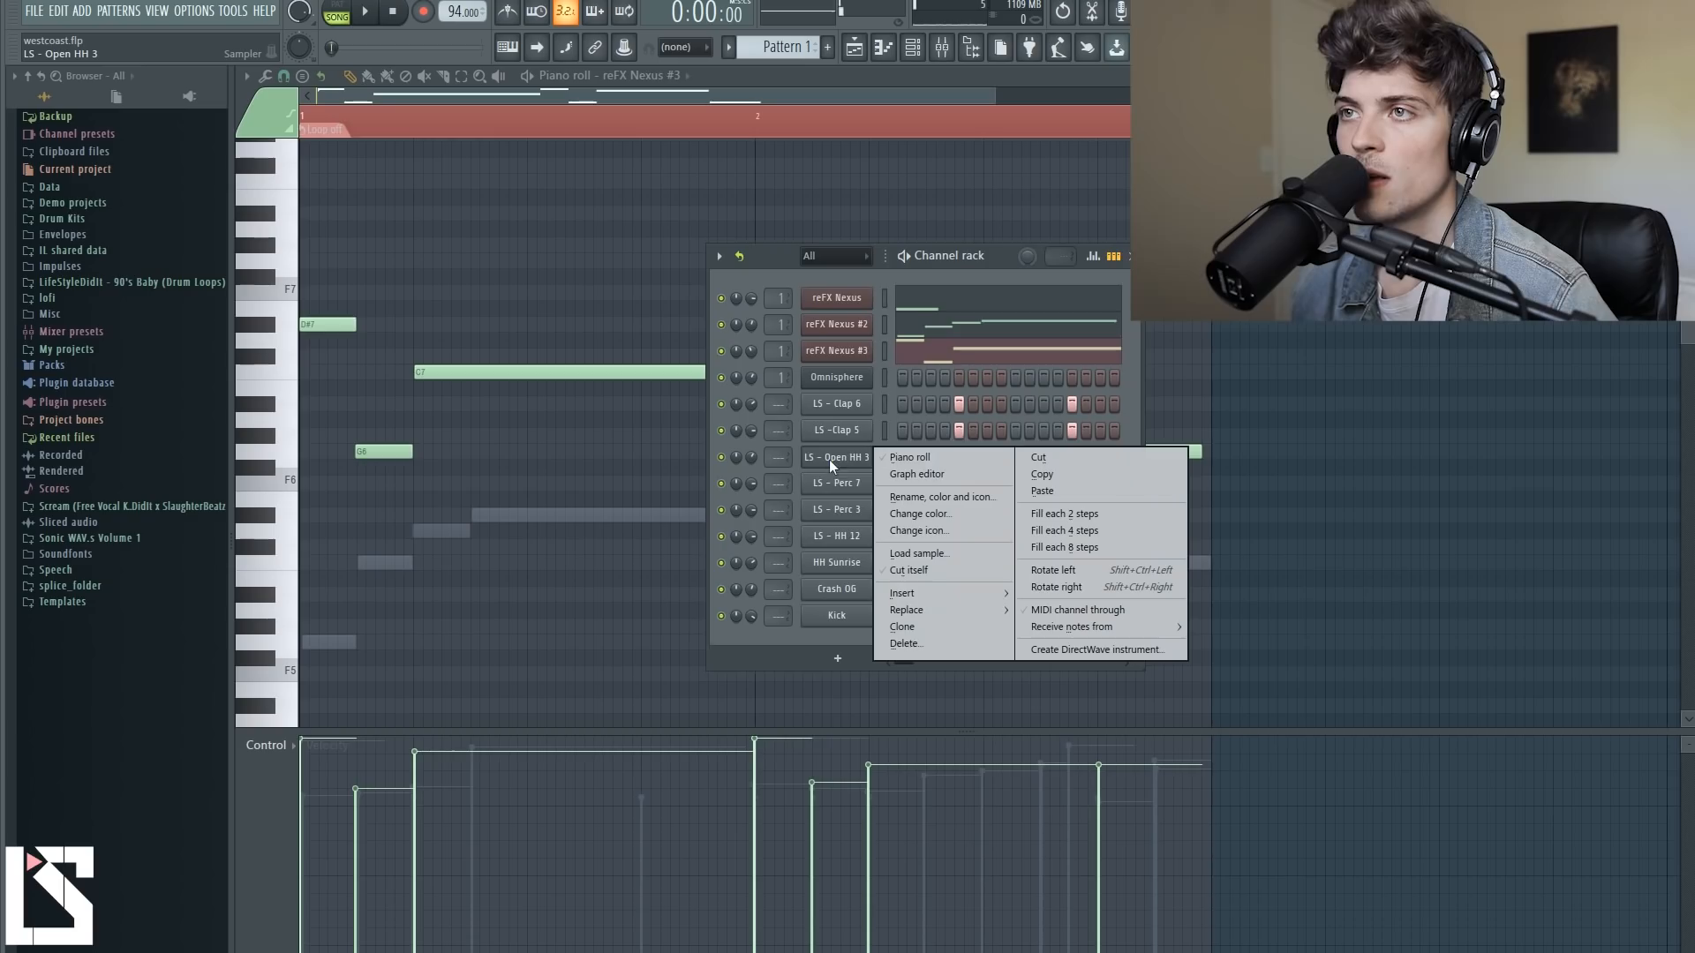
click(882, 458)
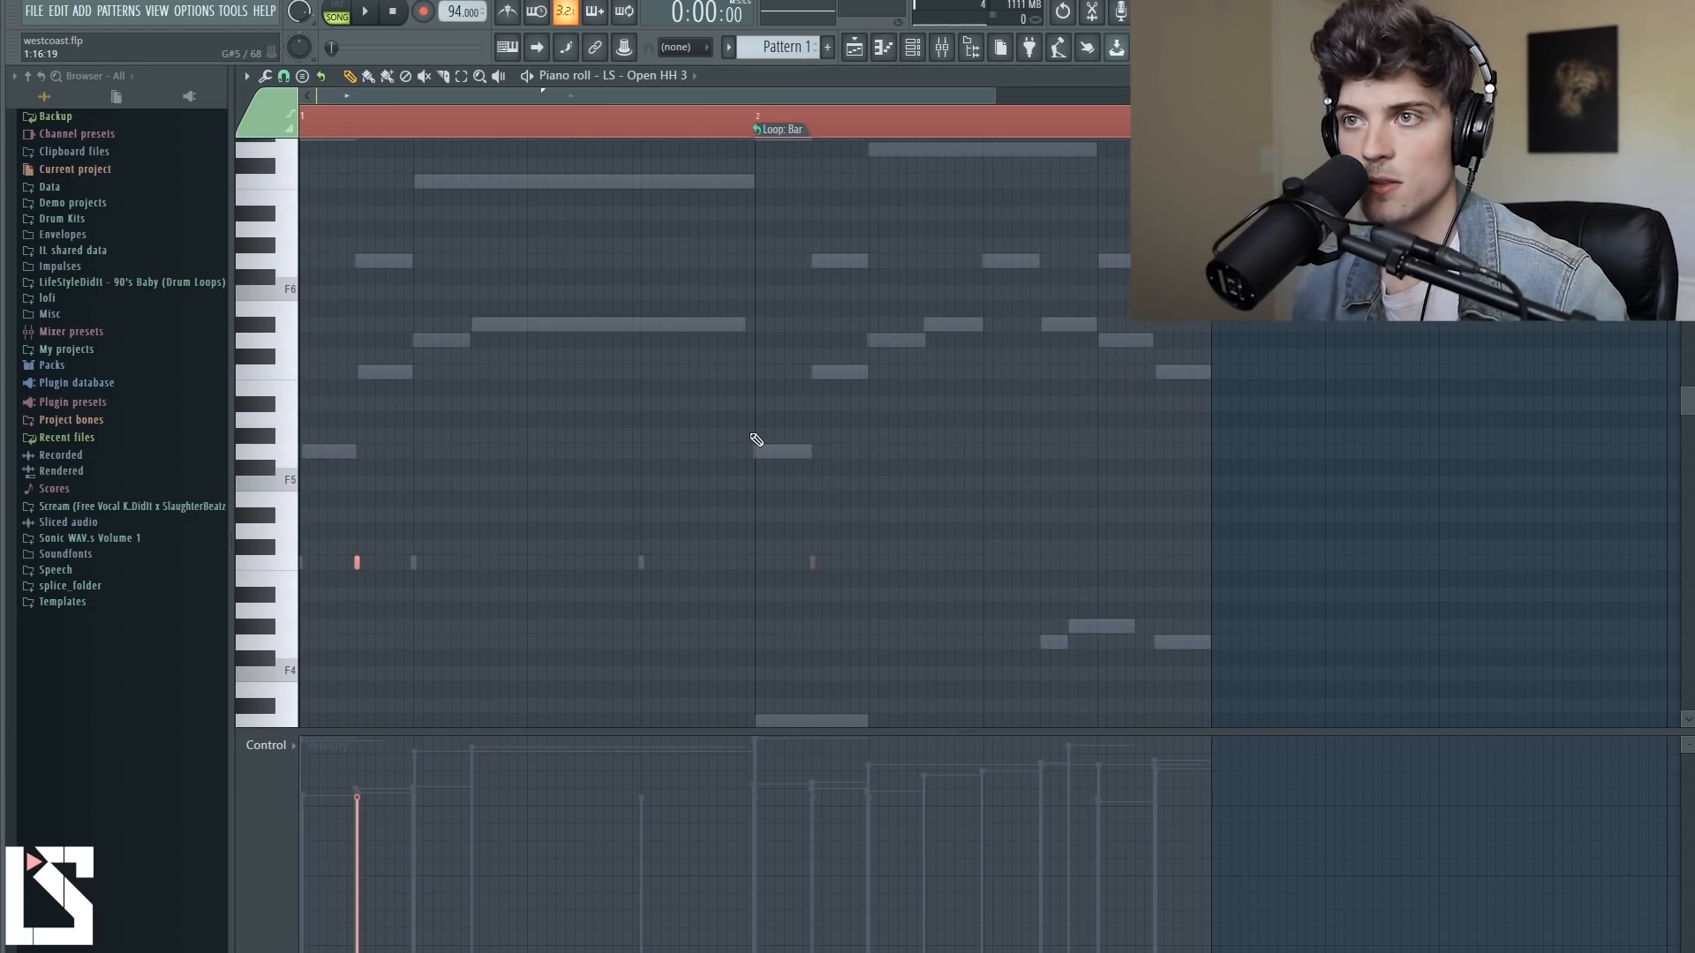
click(786, 132)
click(799, 146)
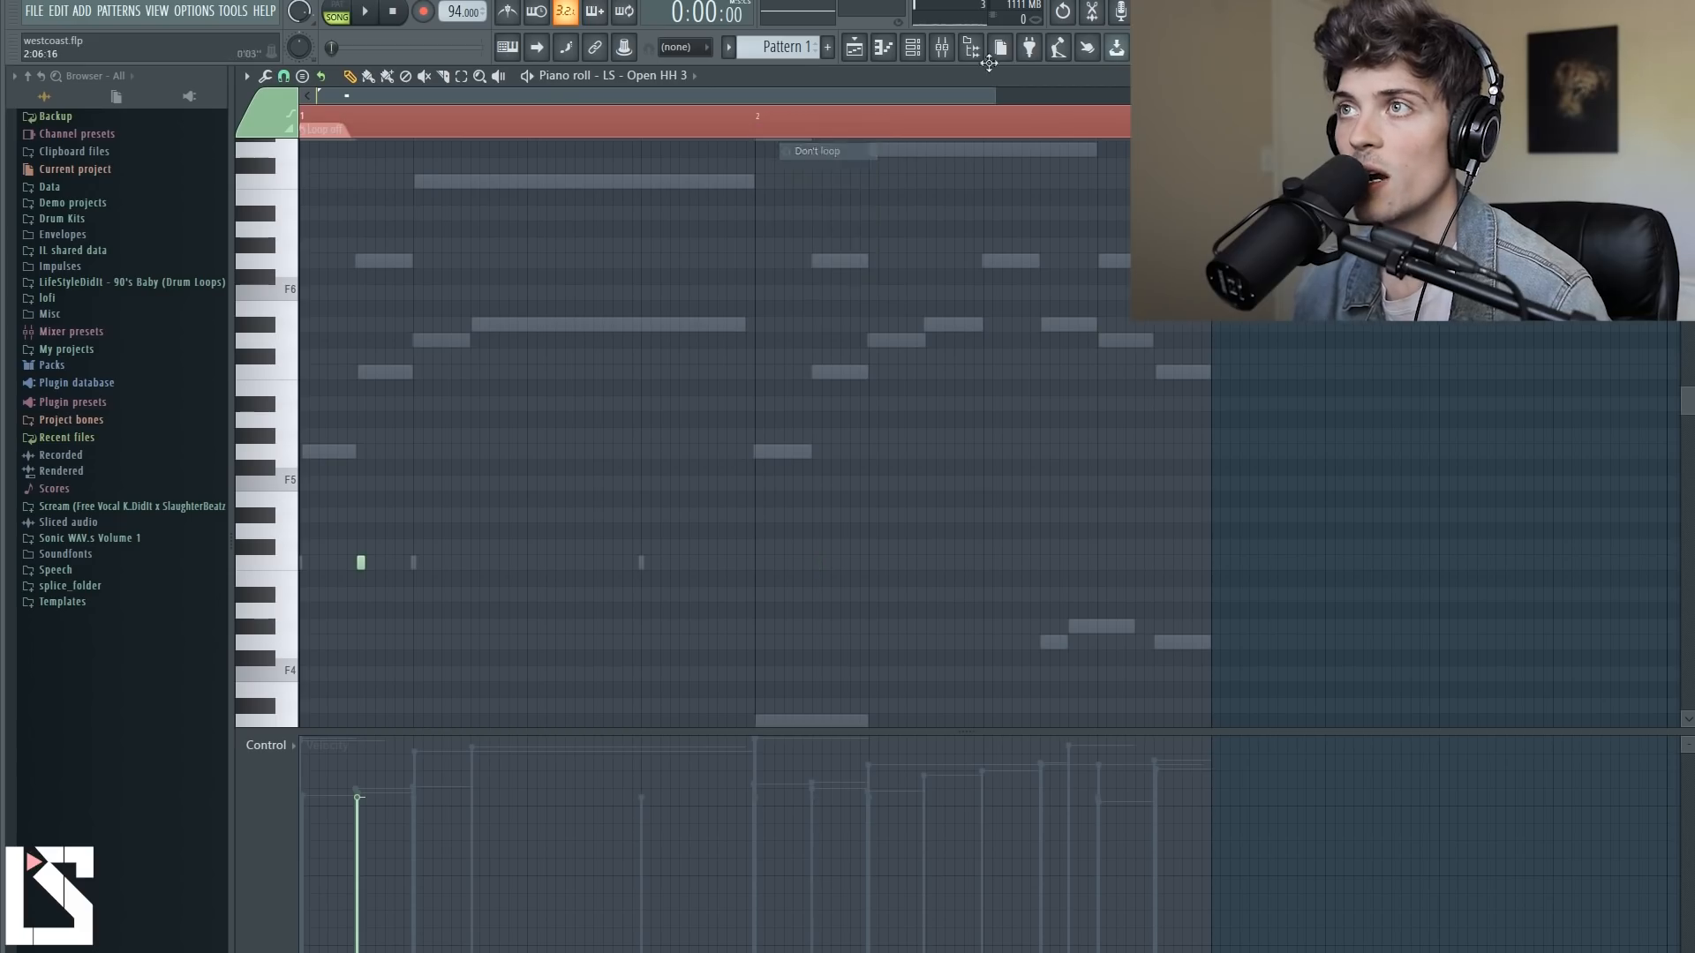
Listen to the loop and set the Crash OG hit's one-bar loop to Don't loop in its piano roll.
click(913, 47)
key(space)
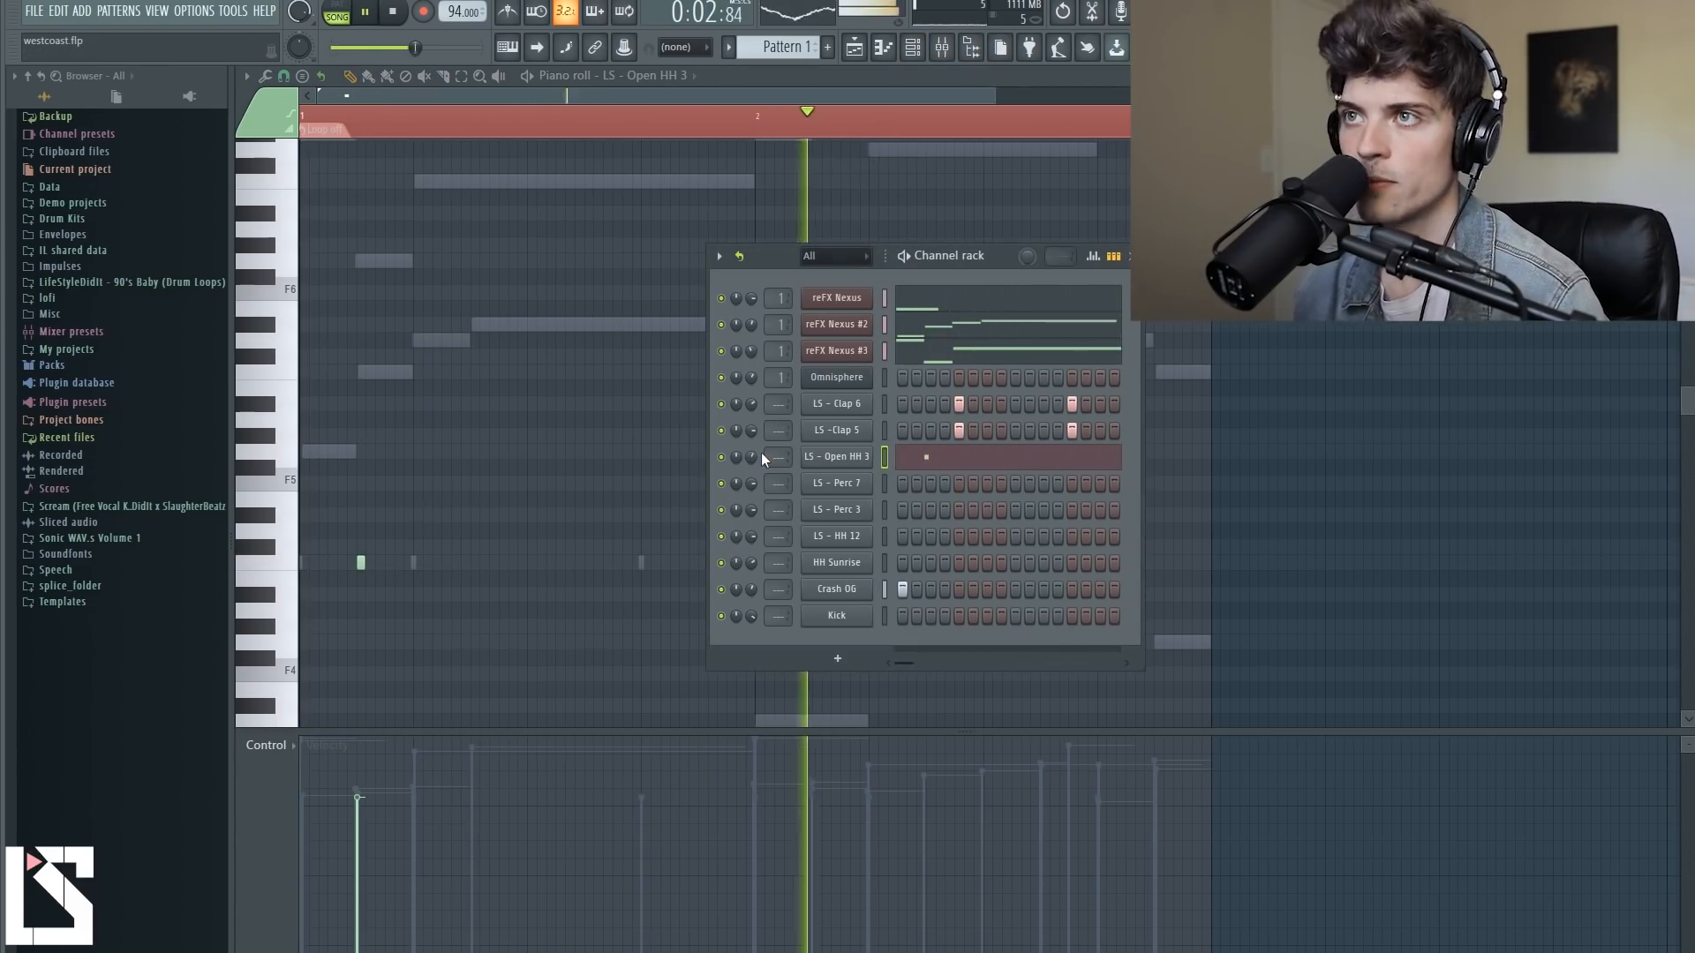
key(space)
right_click(869, 582)
click(881, 591)
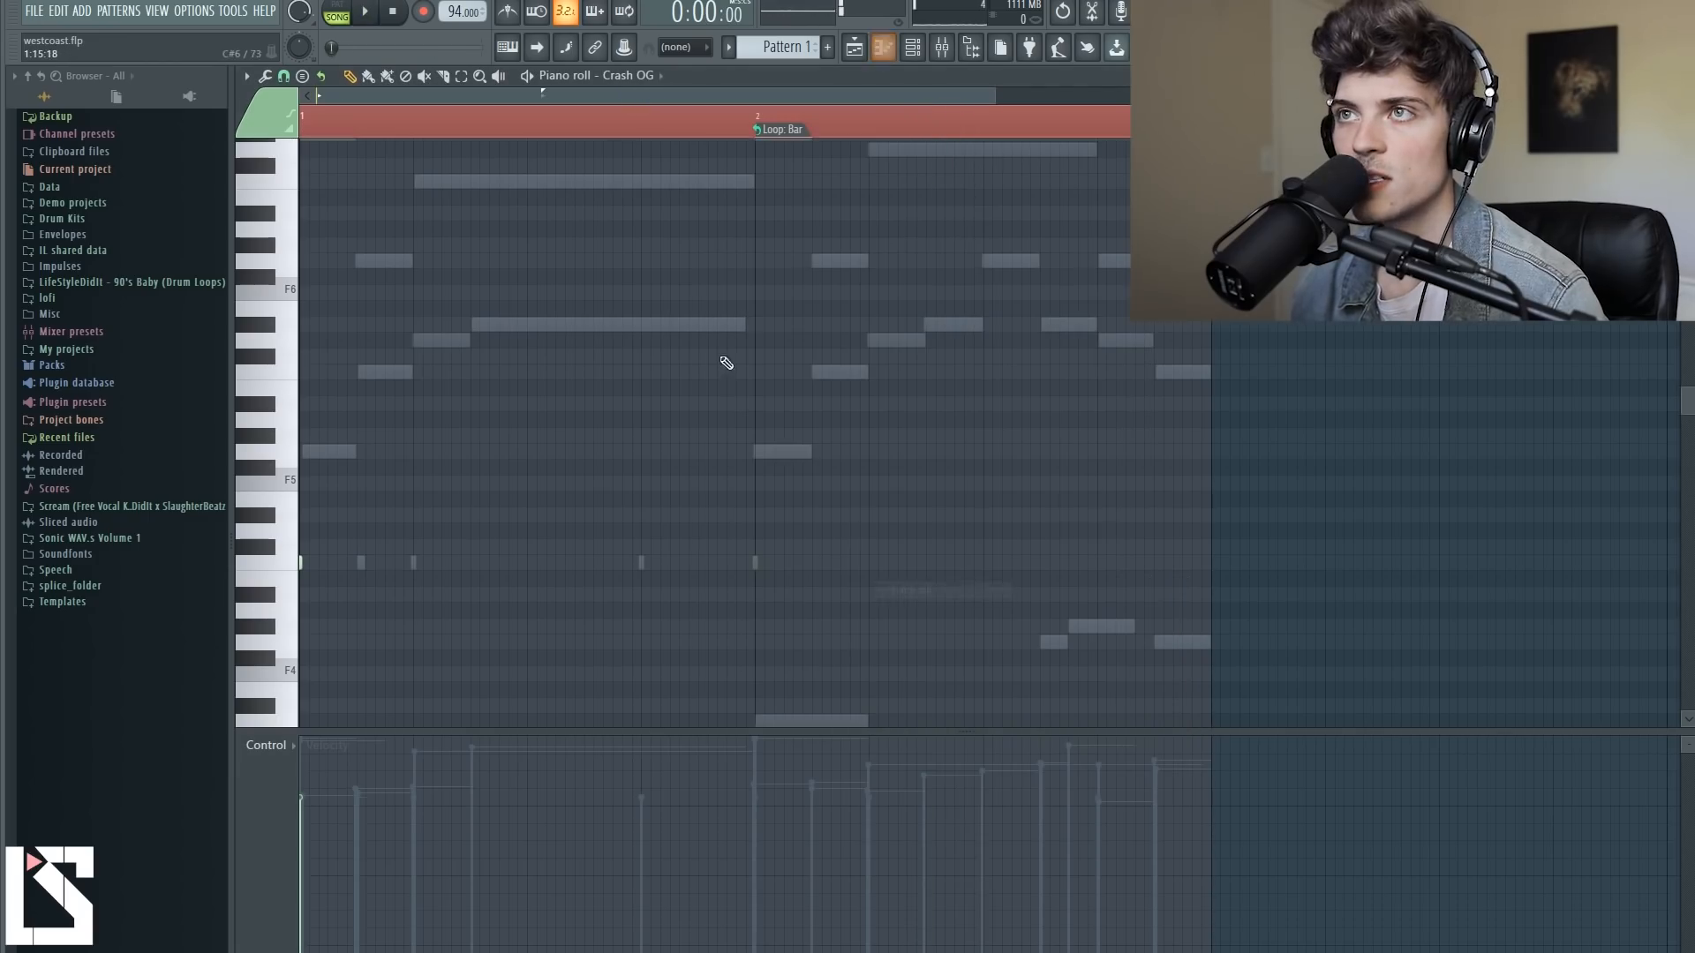
right_click(779, 133)
click(801, 159)
scroll(787, 374, down, 2)
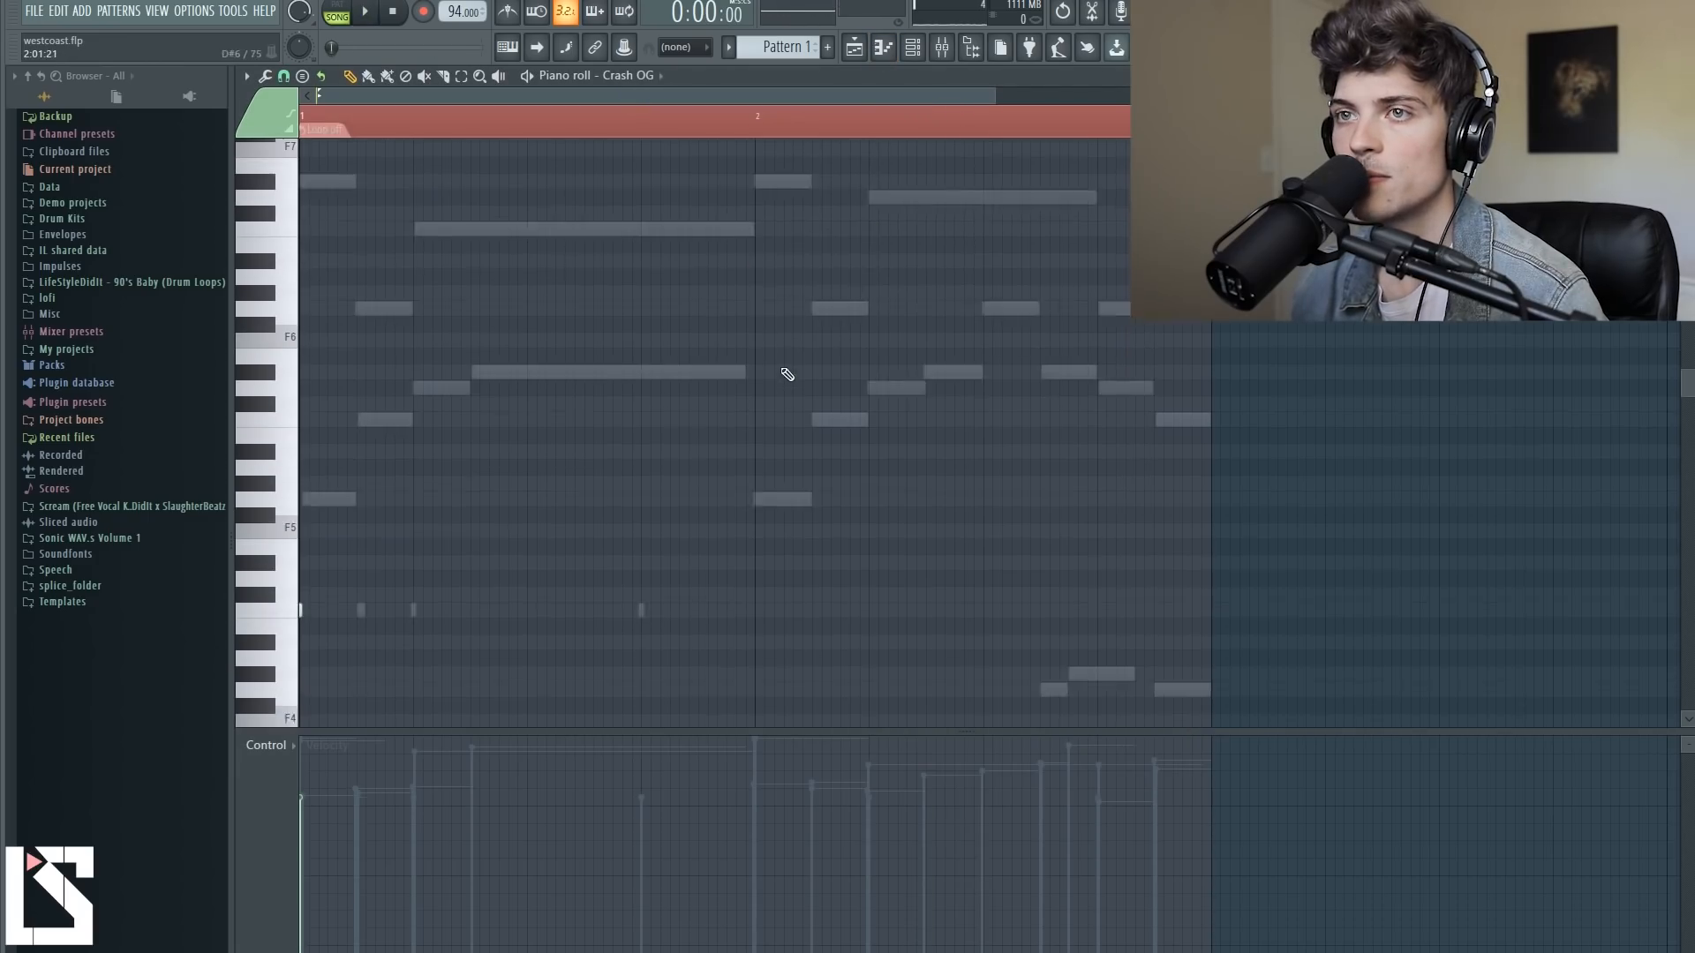
Place an LS - Perc 3 hit on step 7 in the channel rack and audition it in the loop.
key(F6)
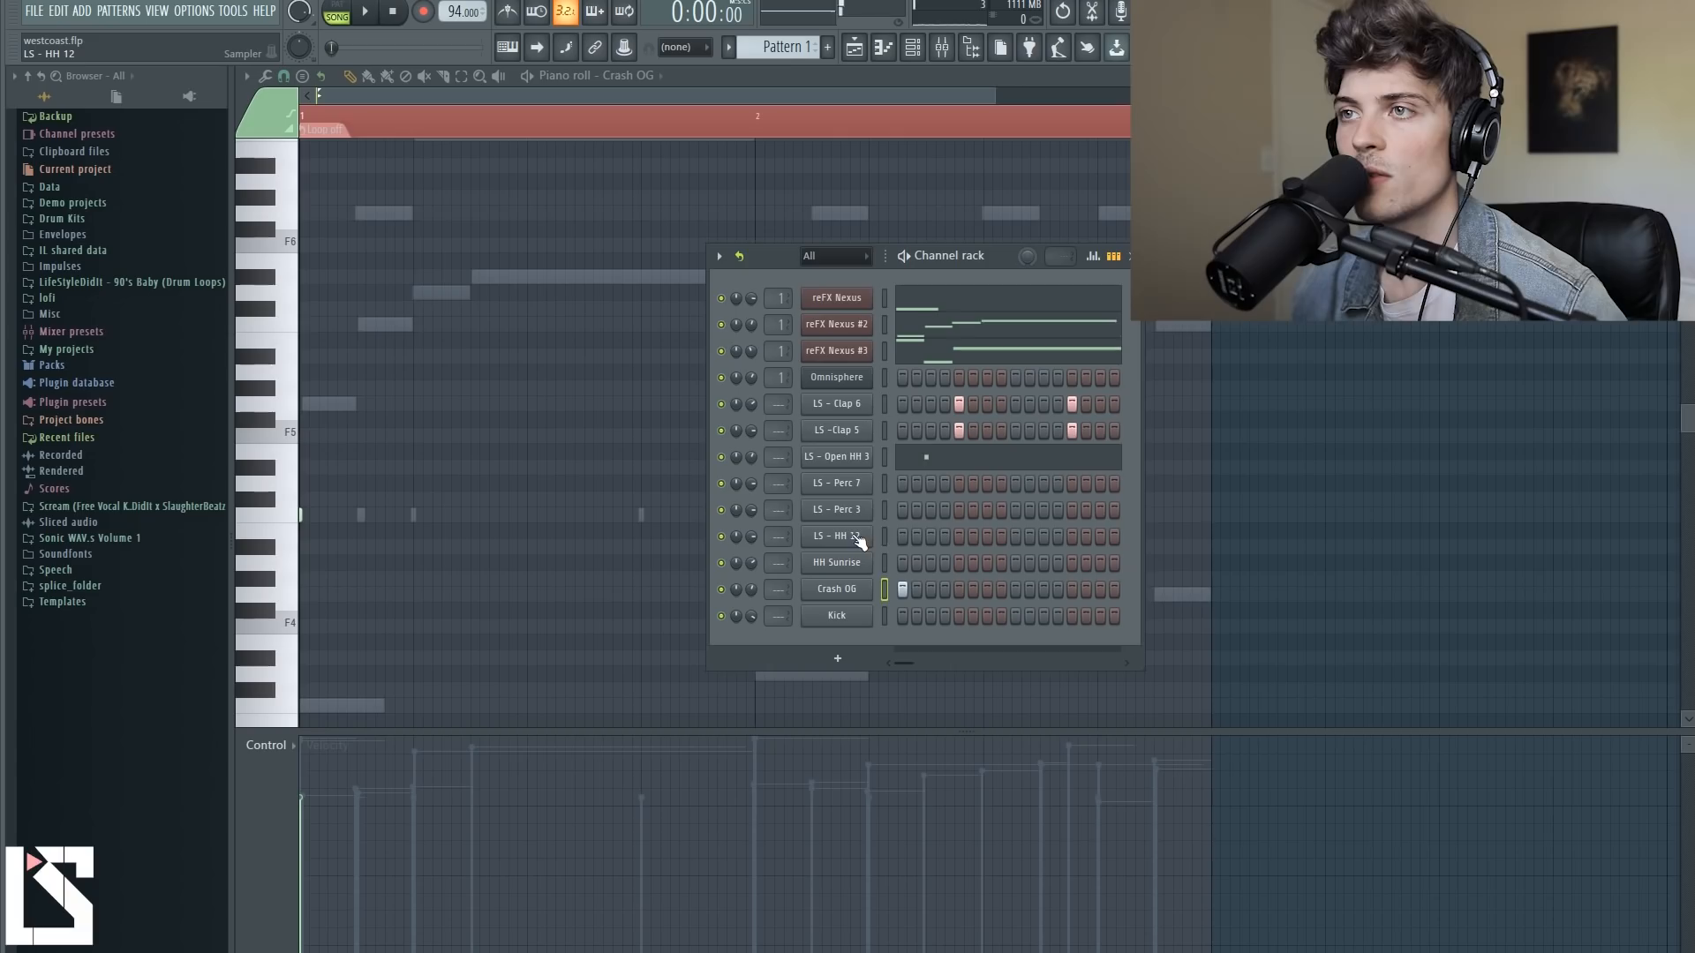
click(865, 514)
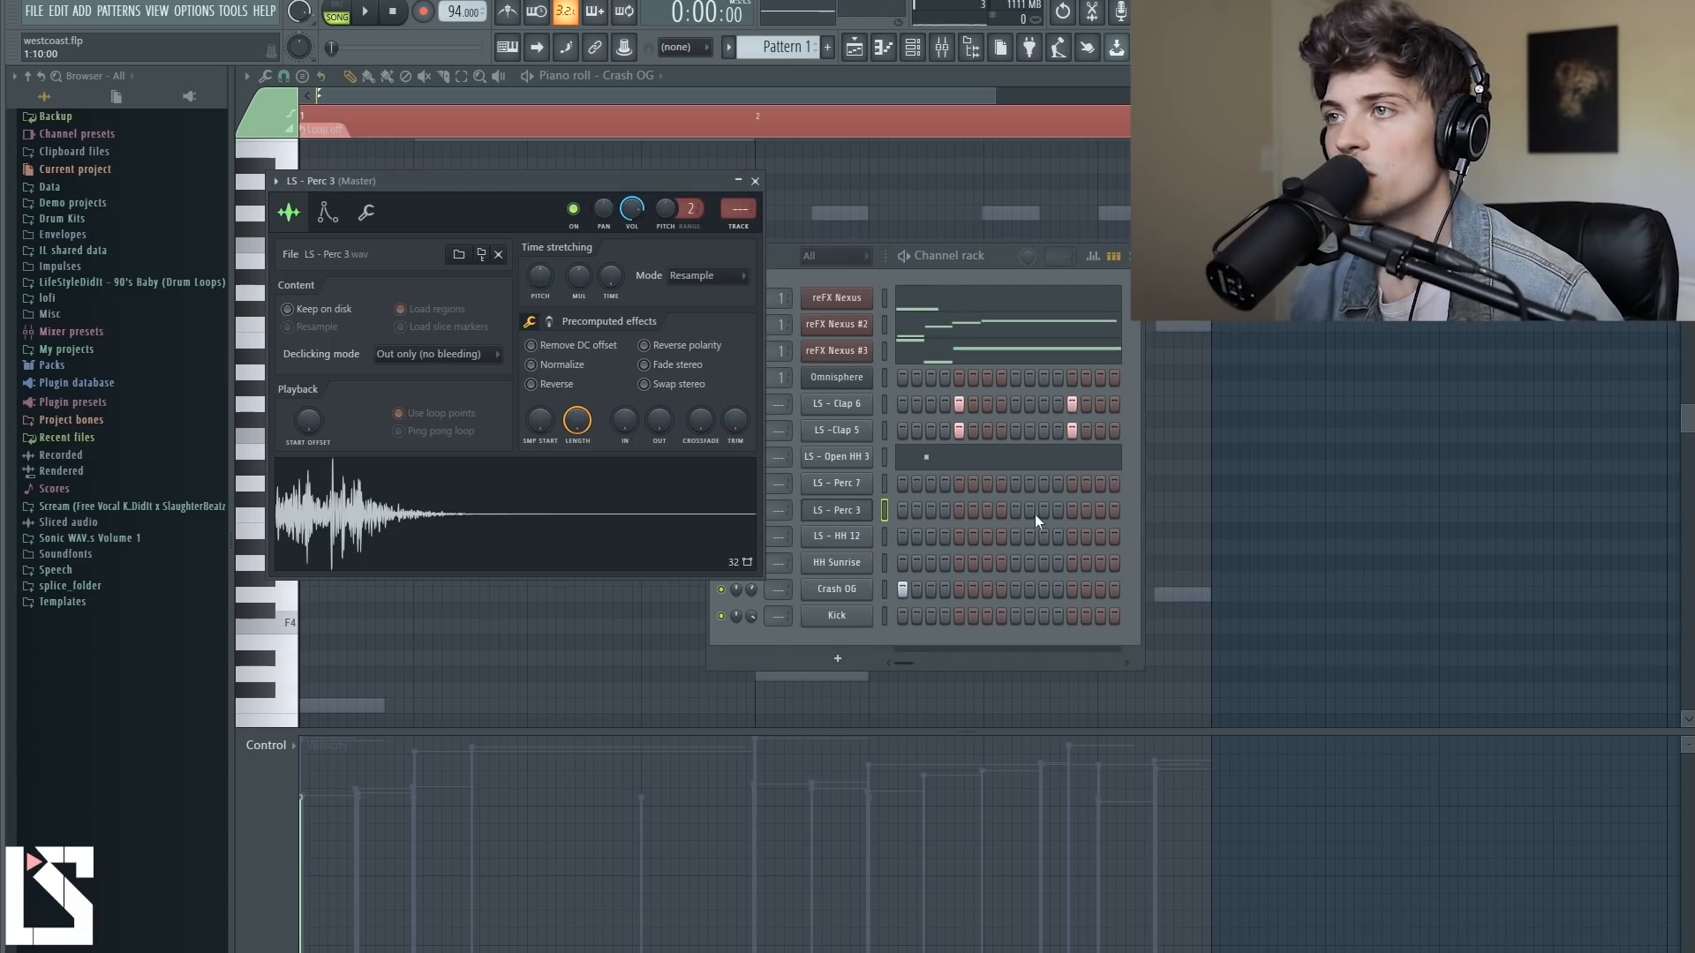
click(988, 512)
key(space)
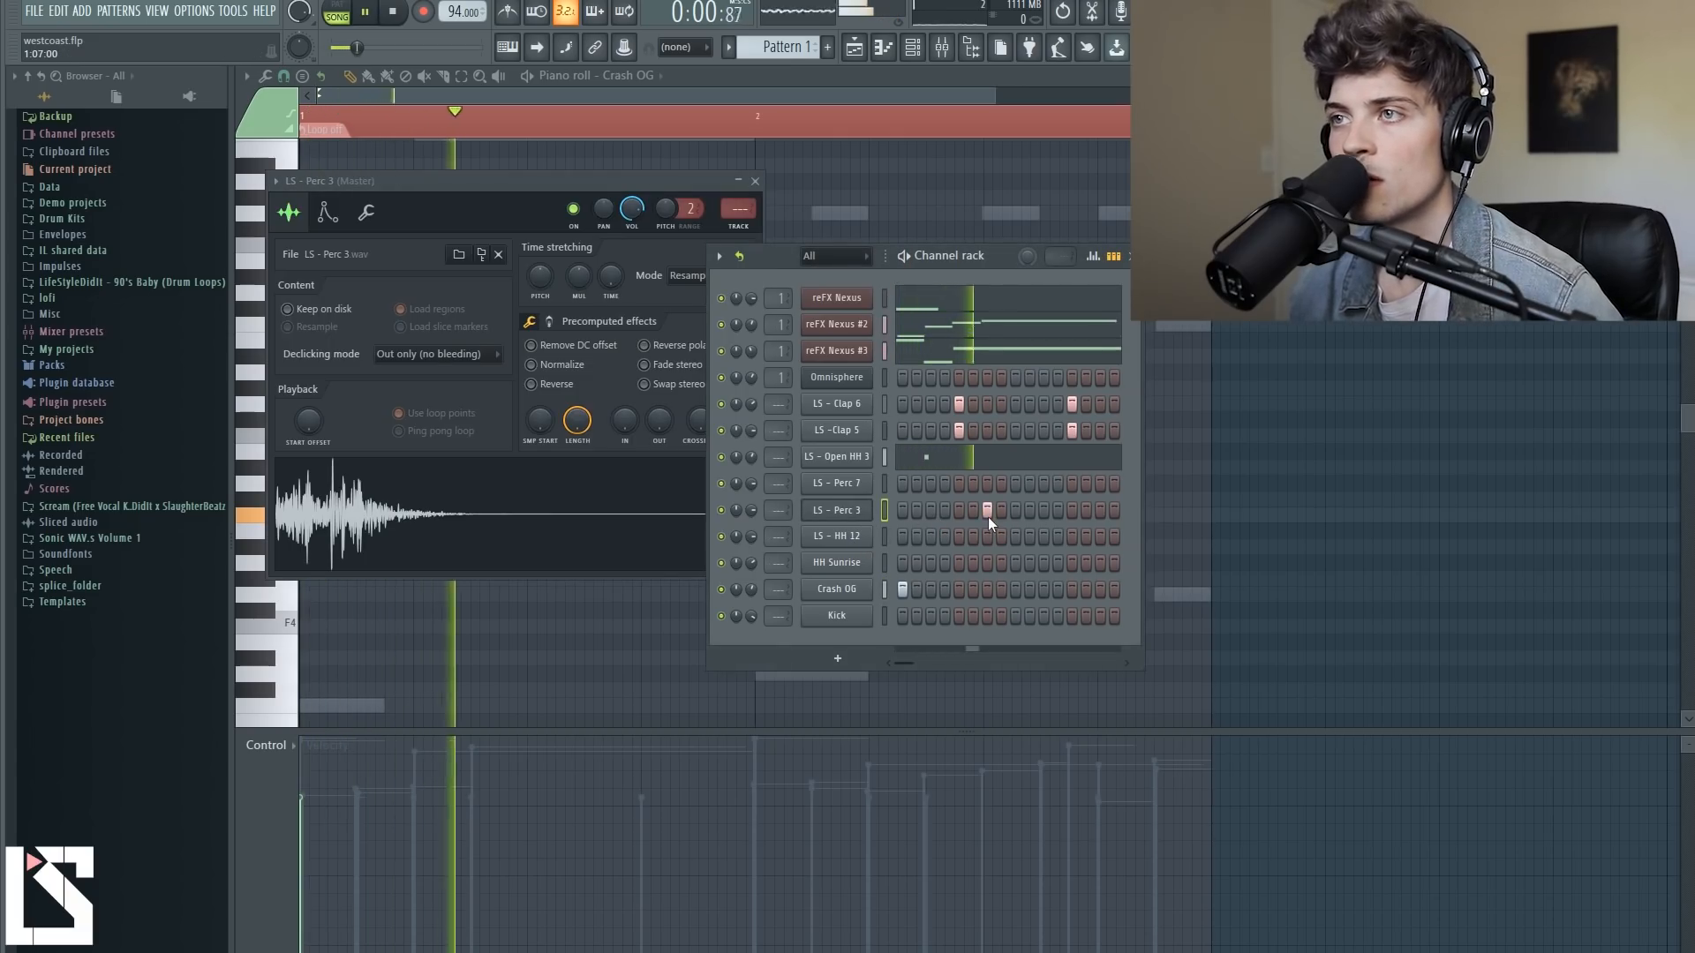
Place an LS - Perc 7 hit on step 11 and listen to it in the loop.
click(1044, 484)
key(space)
click(1045, 483)
key(space)
key(space)
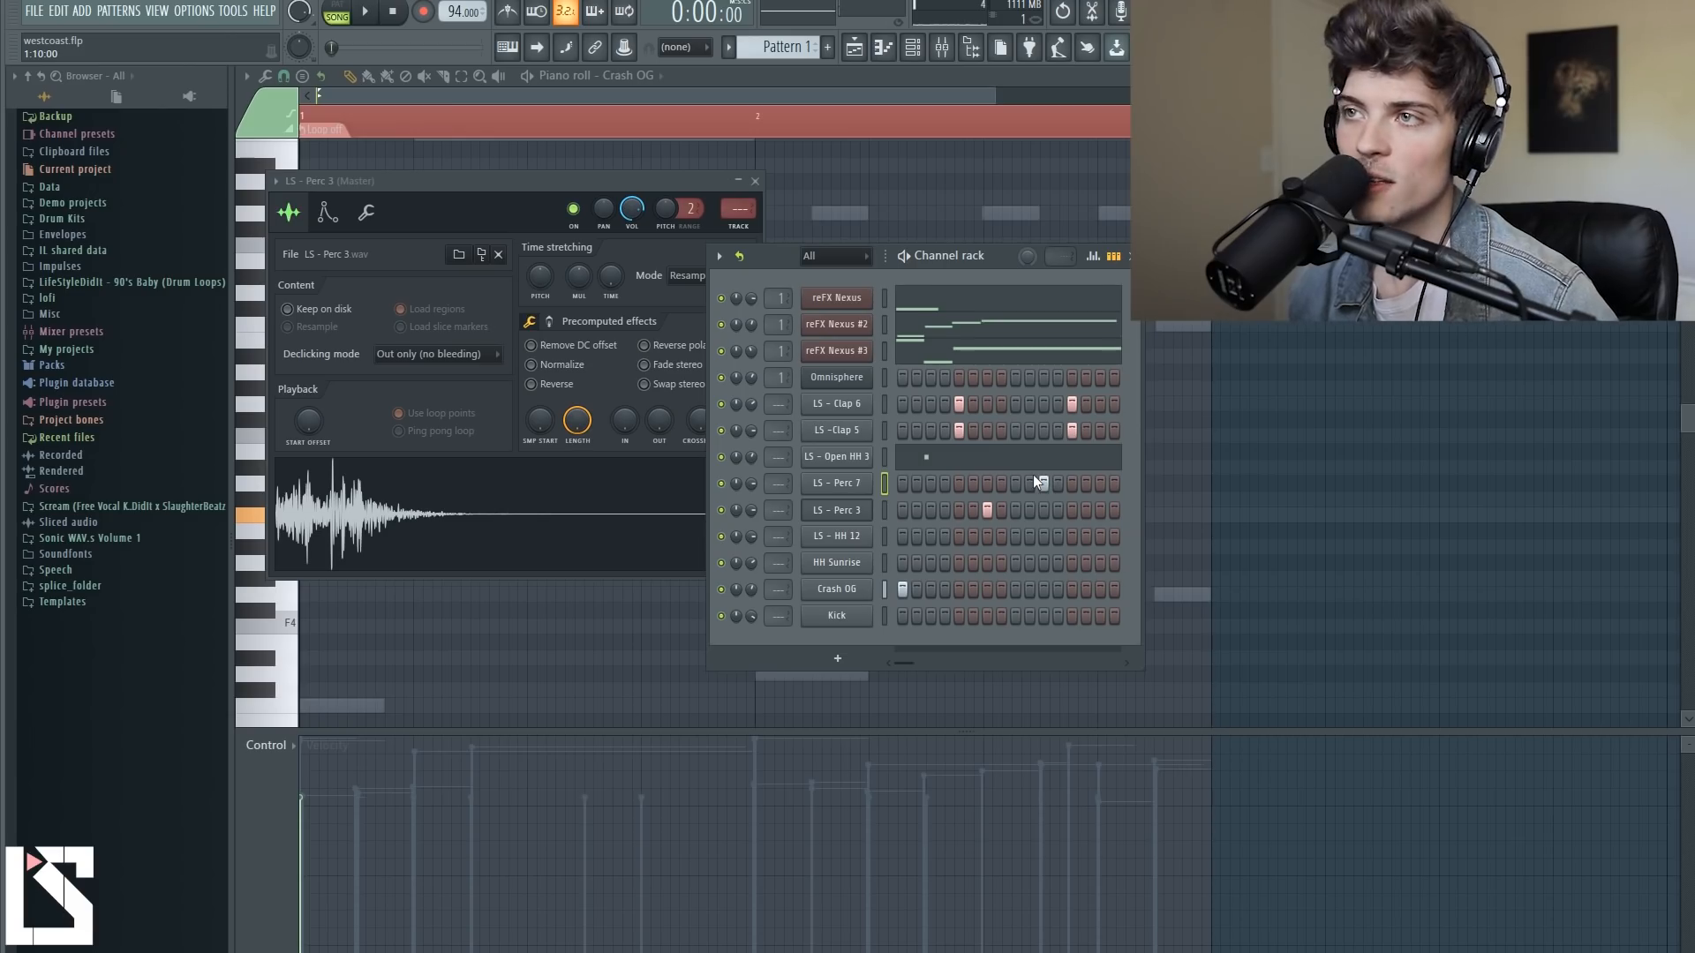
key(space)
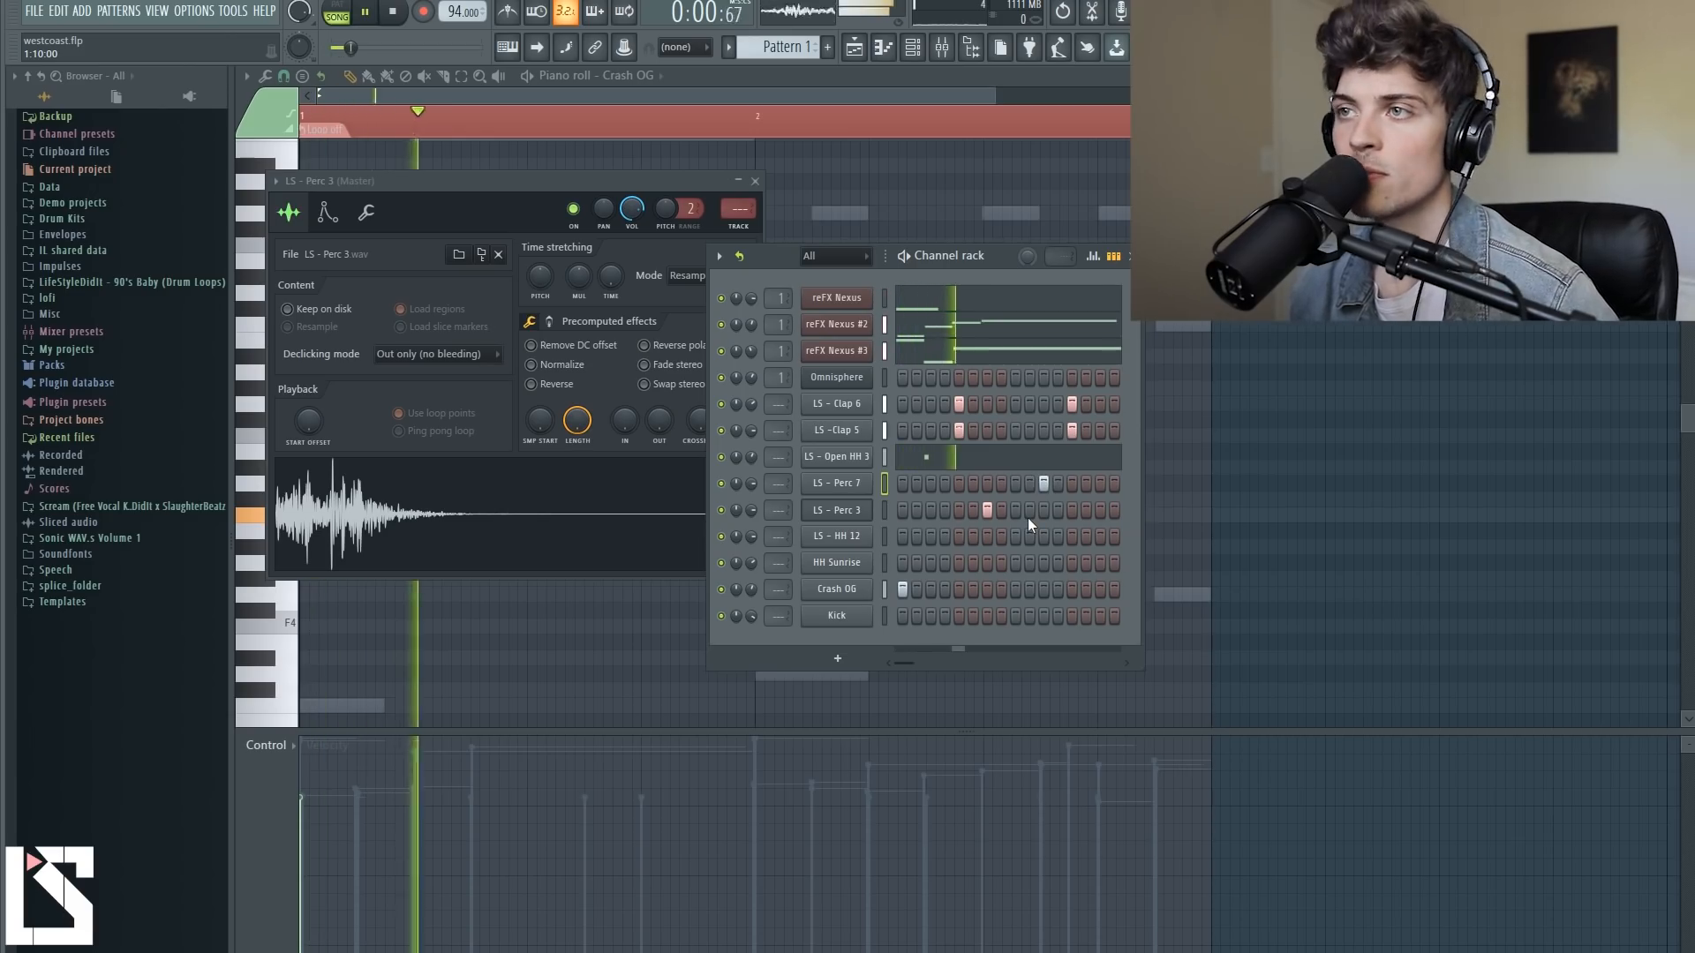
Lower the LS - Perc 7 channel volume during playback and audition an LS - HH 12 hit on step 1.
drag(751, 484, 751, 509)
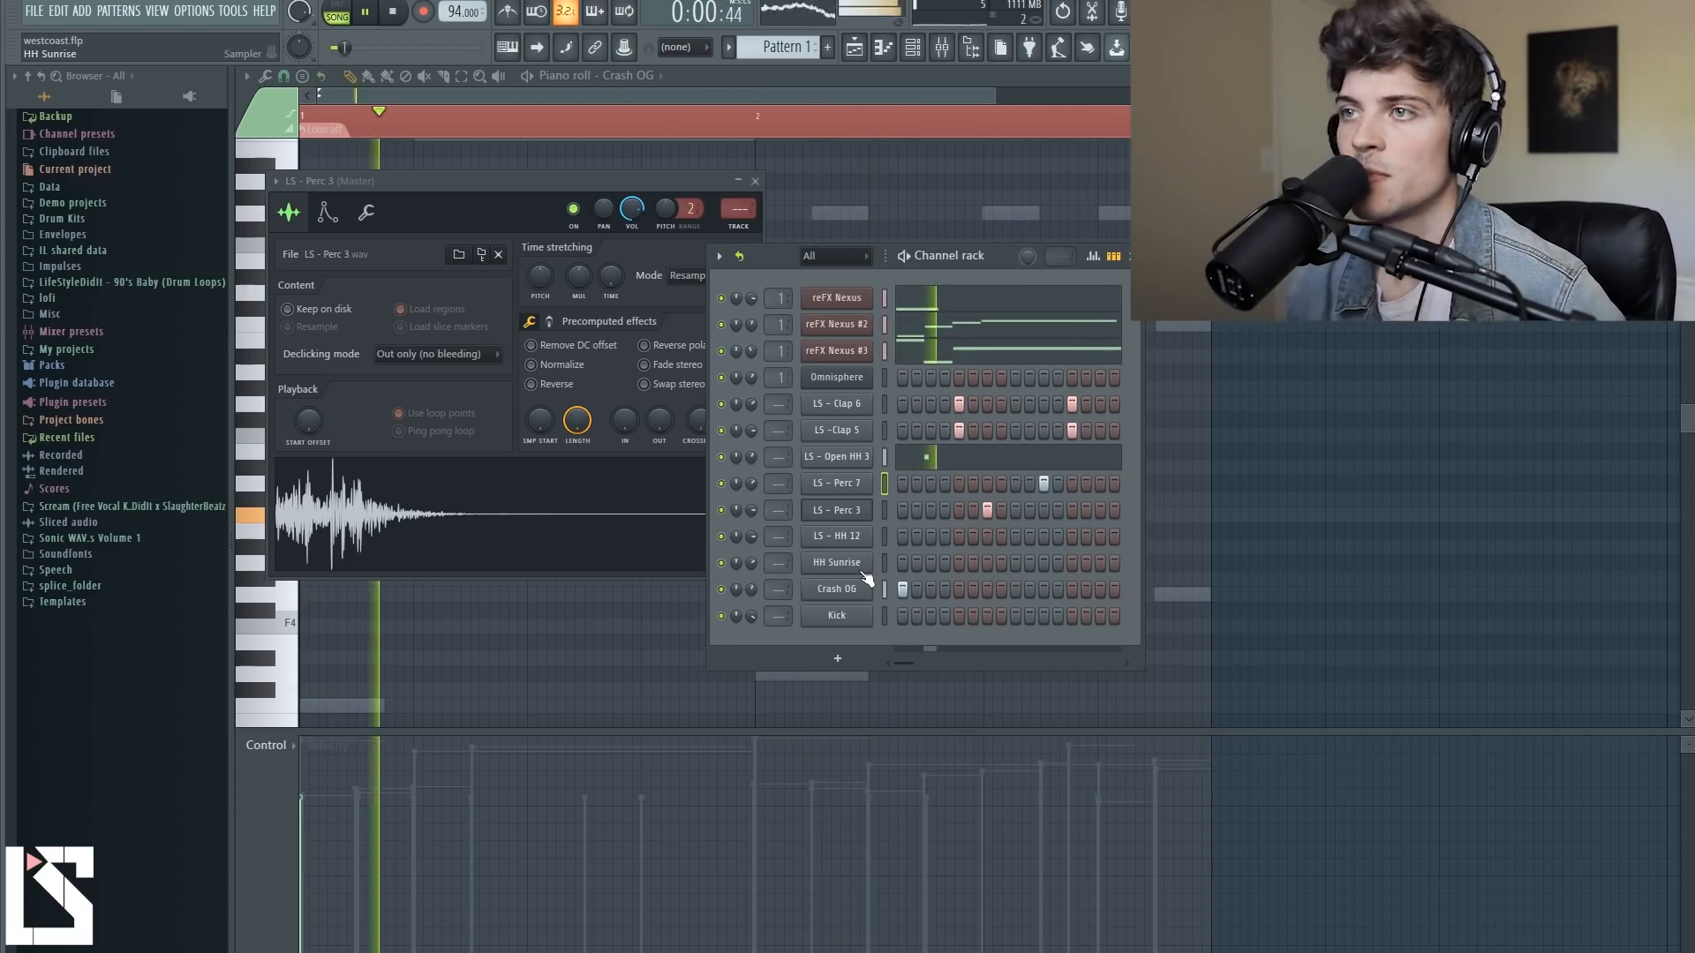
key(space)
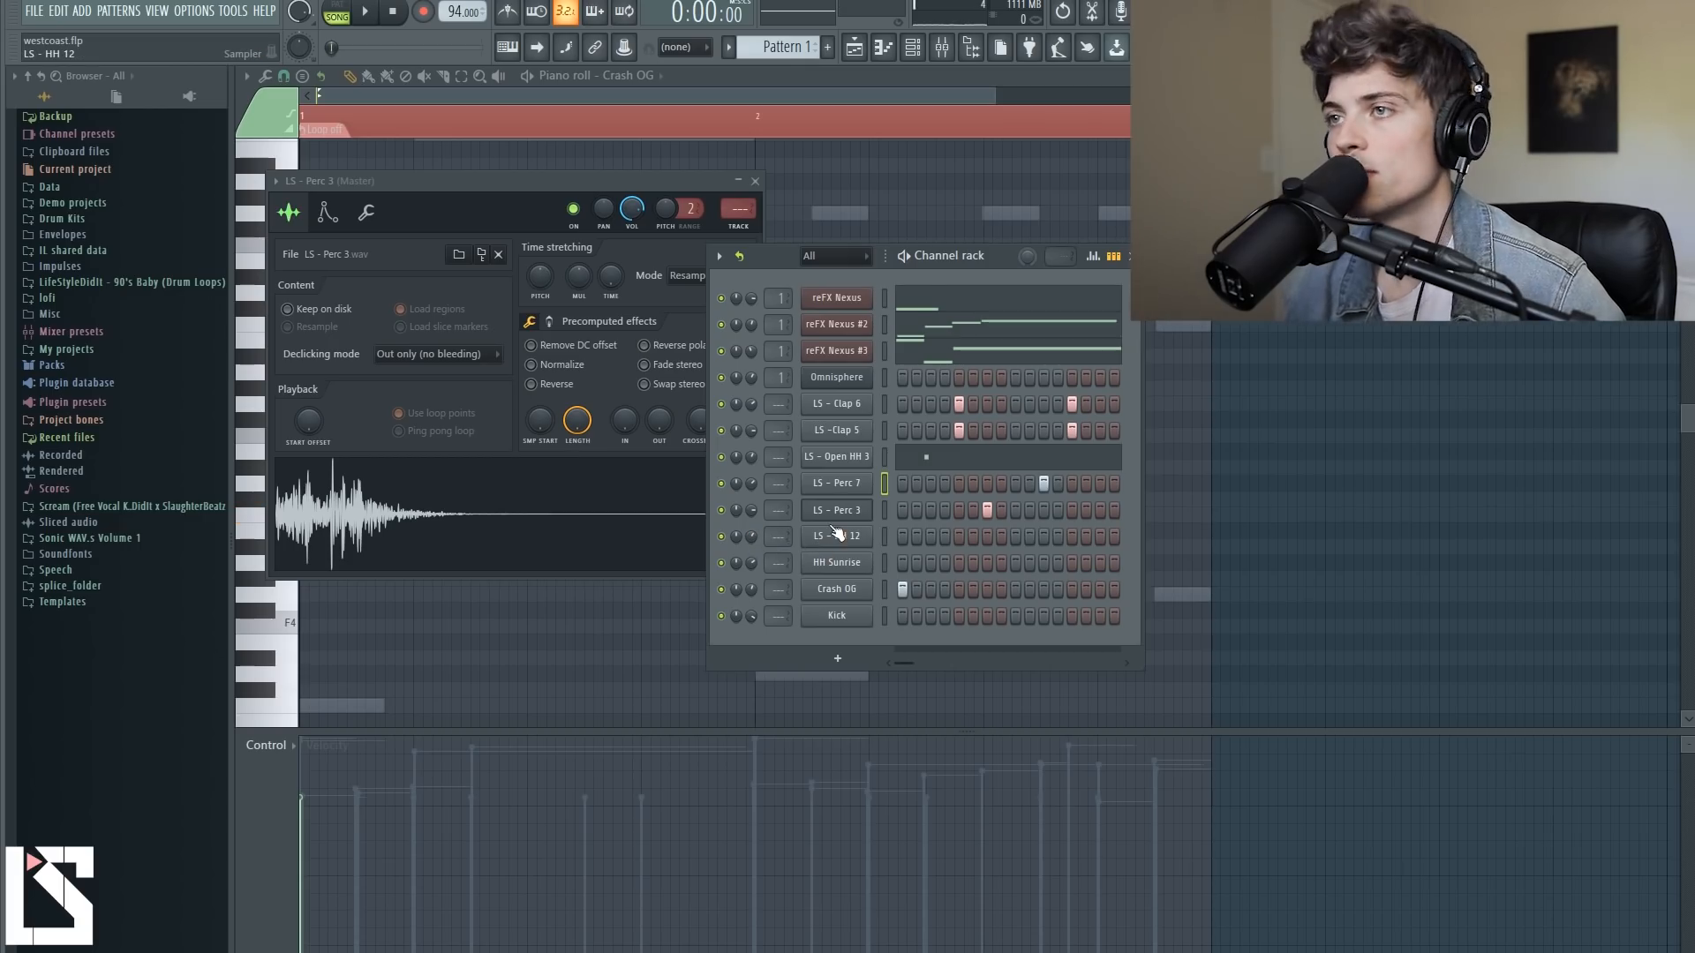
key(space)
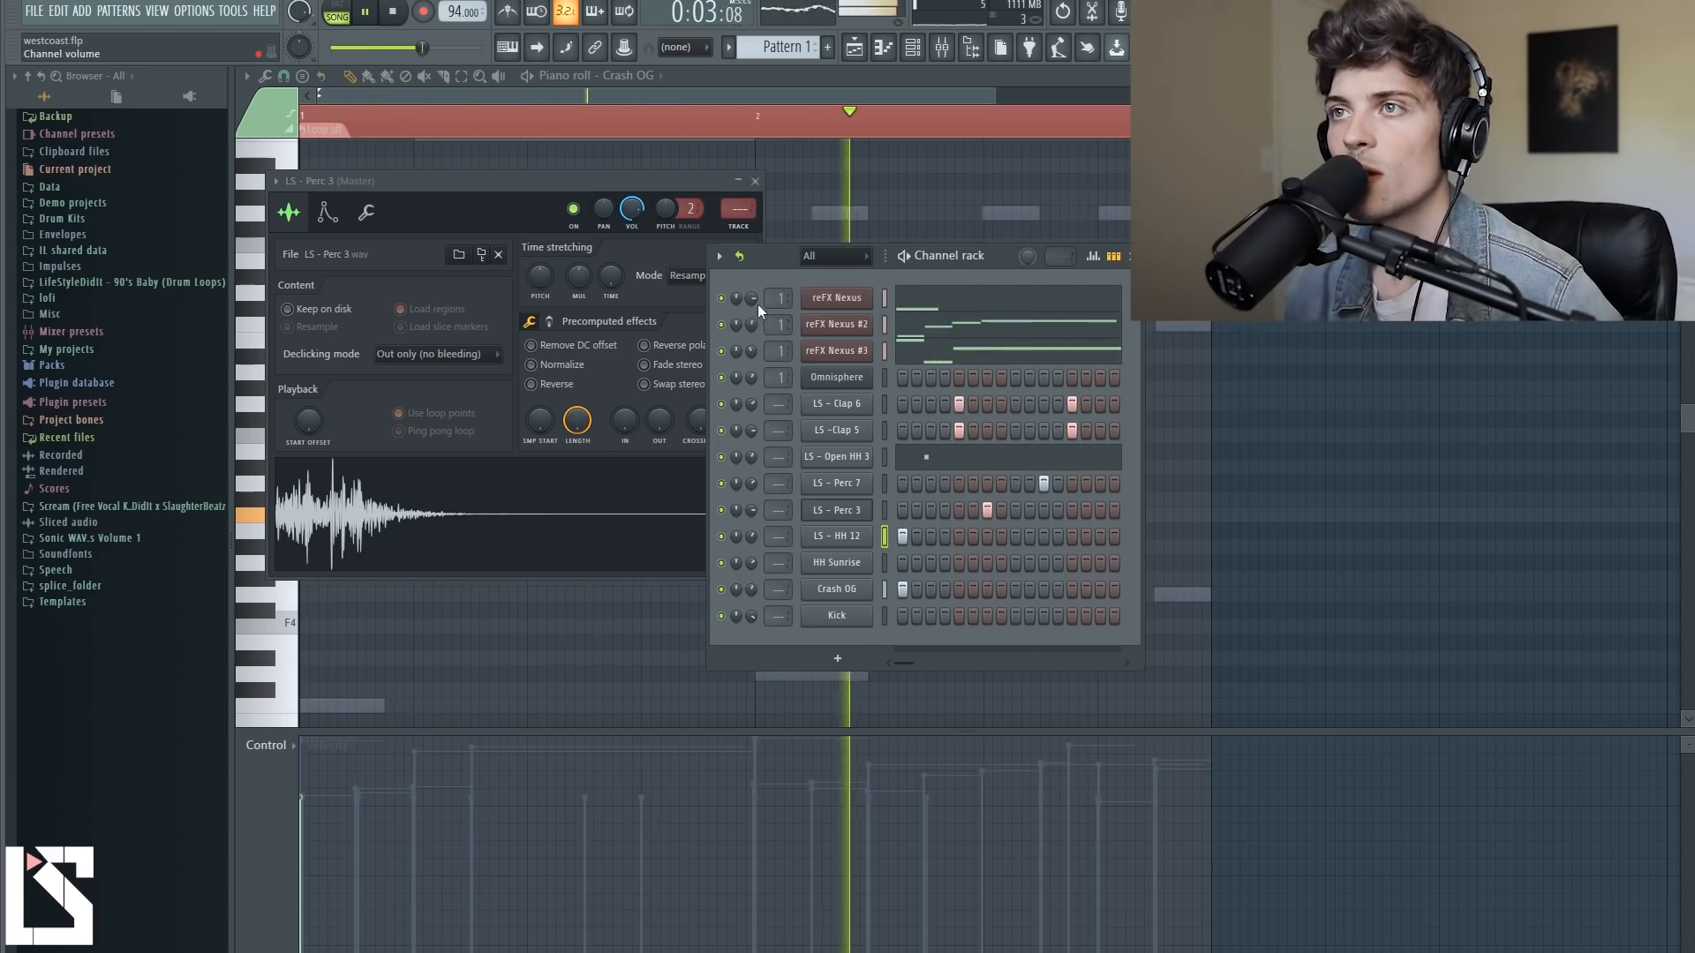
key(space)
Open the Kick channel in the piano roll and draw a C5 note at the start of bar 1.
right_click(849, 620)
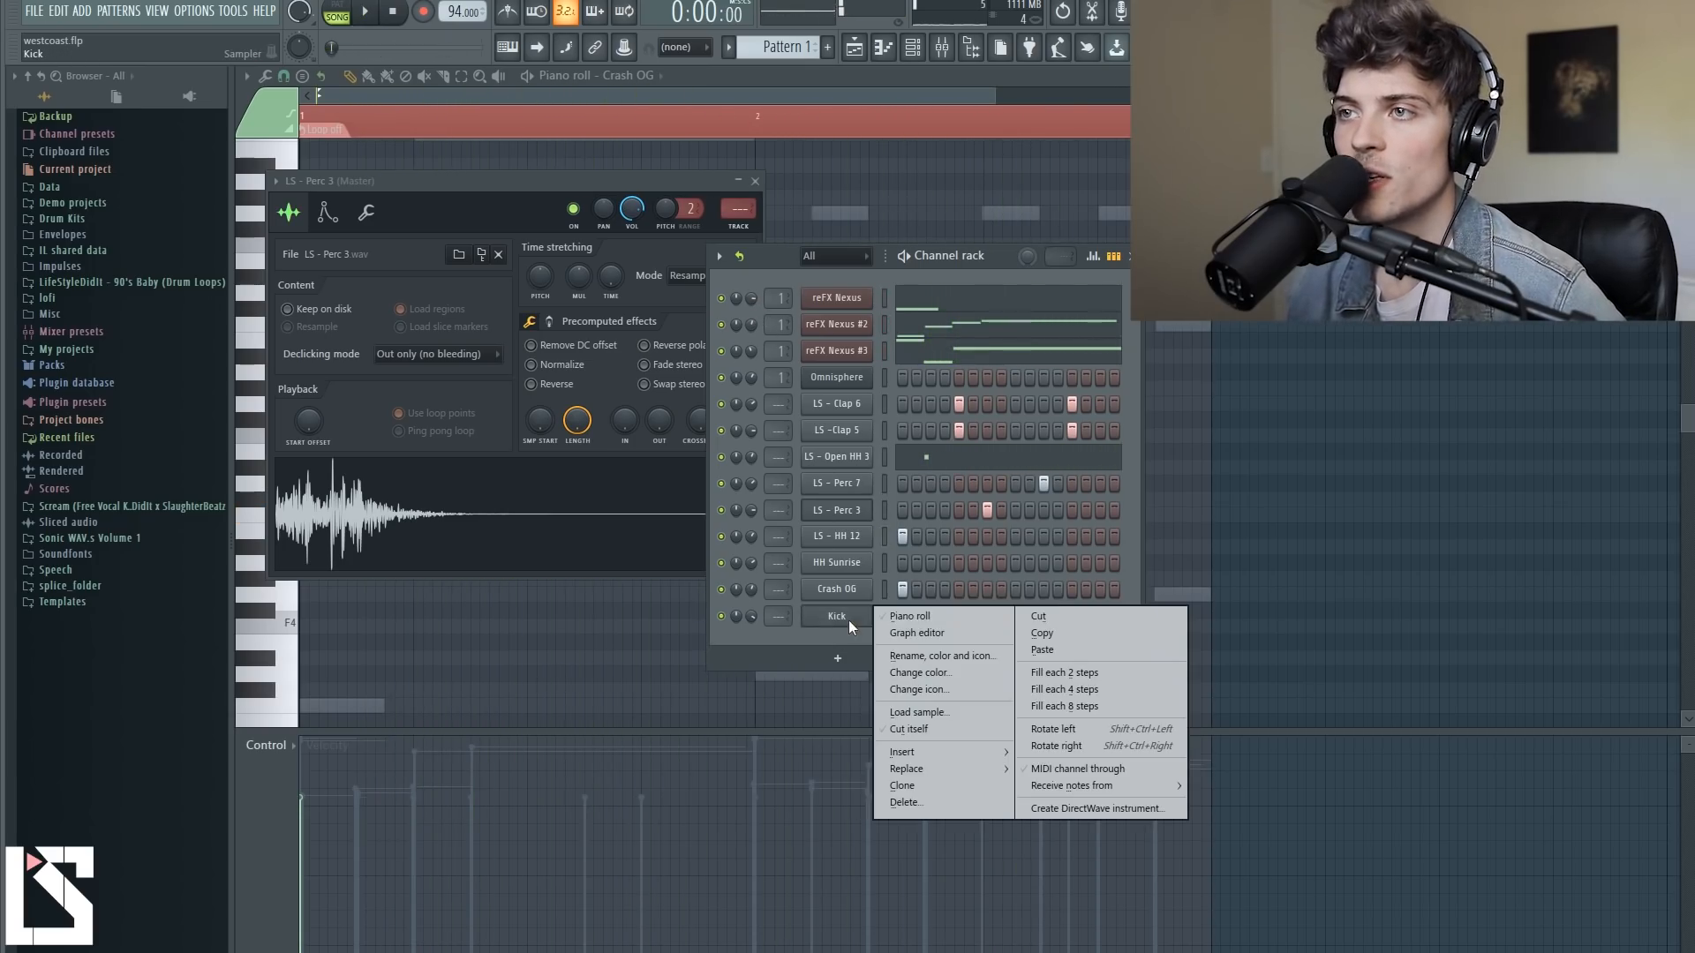
click(902, 616)
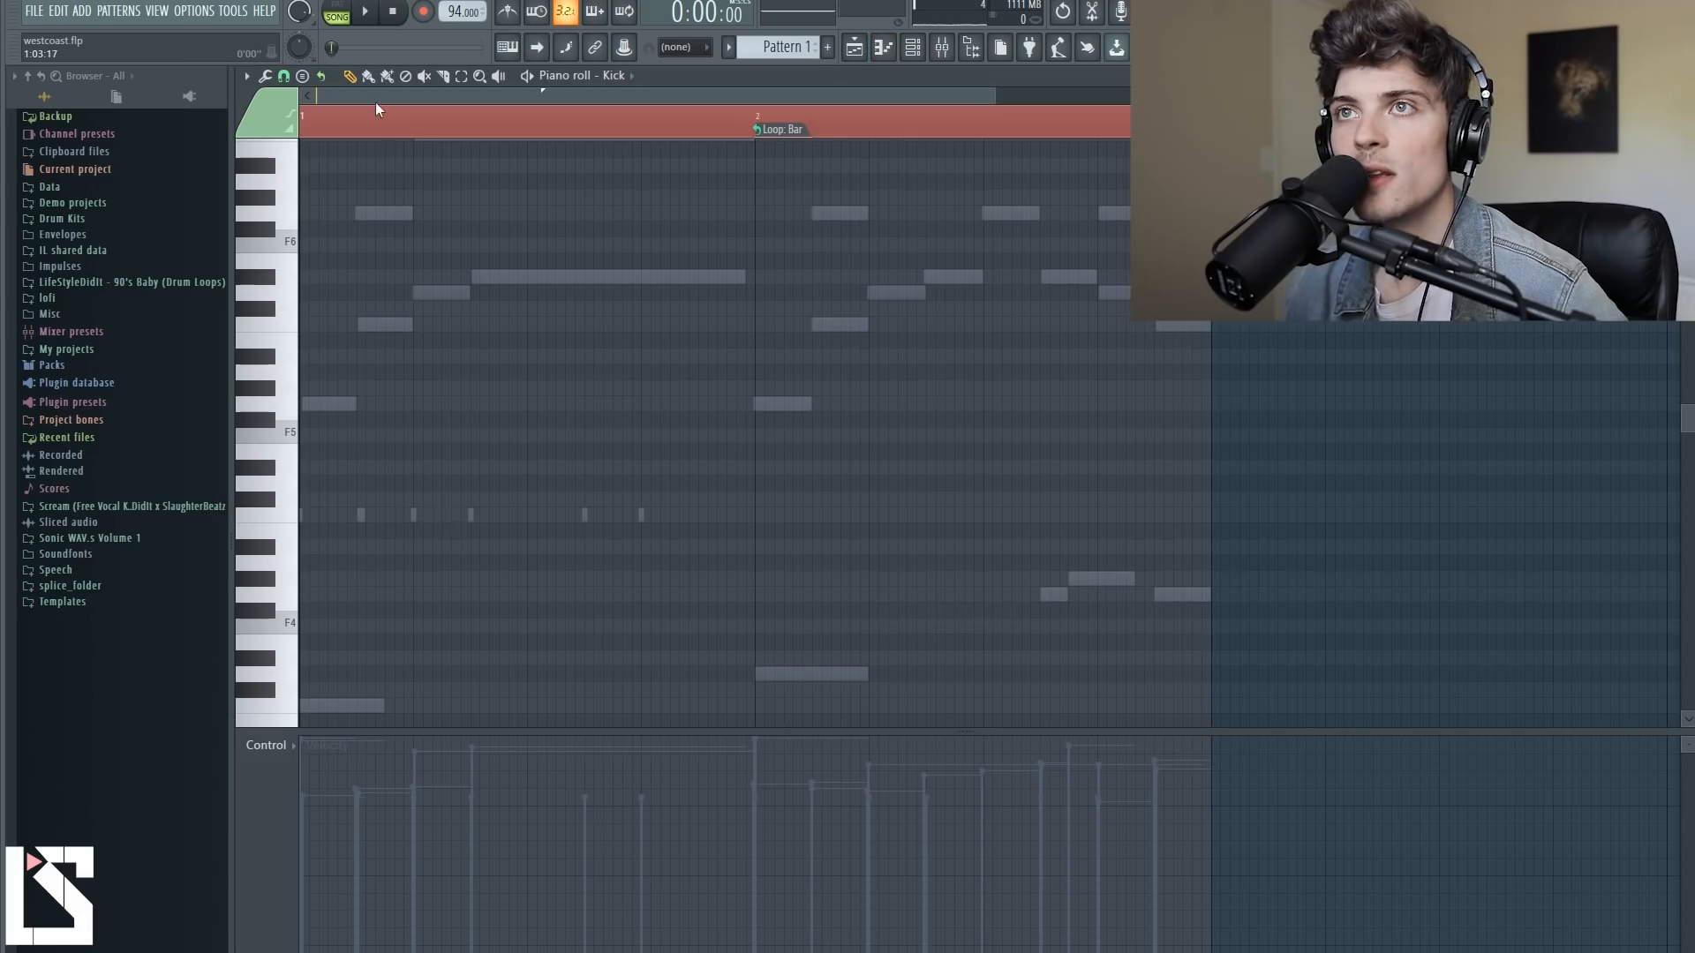
scroll(376, 108, up, 2)
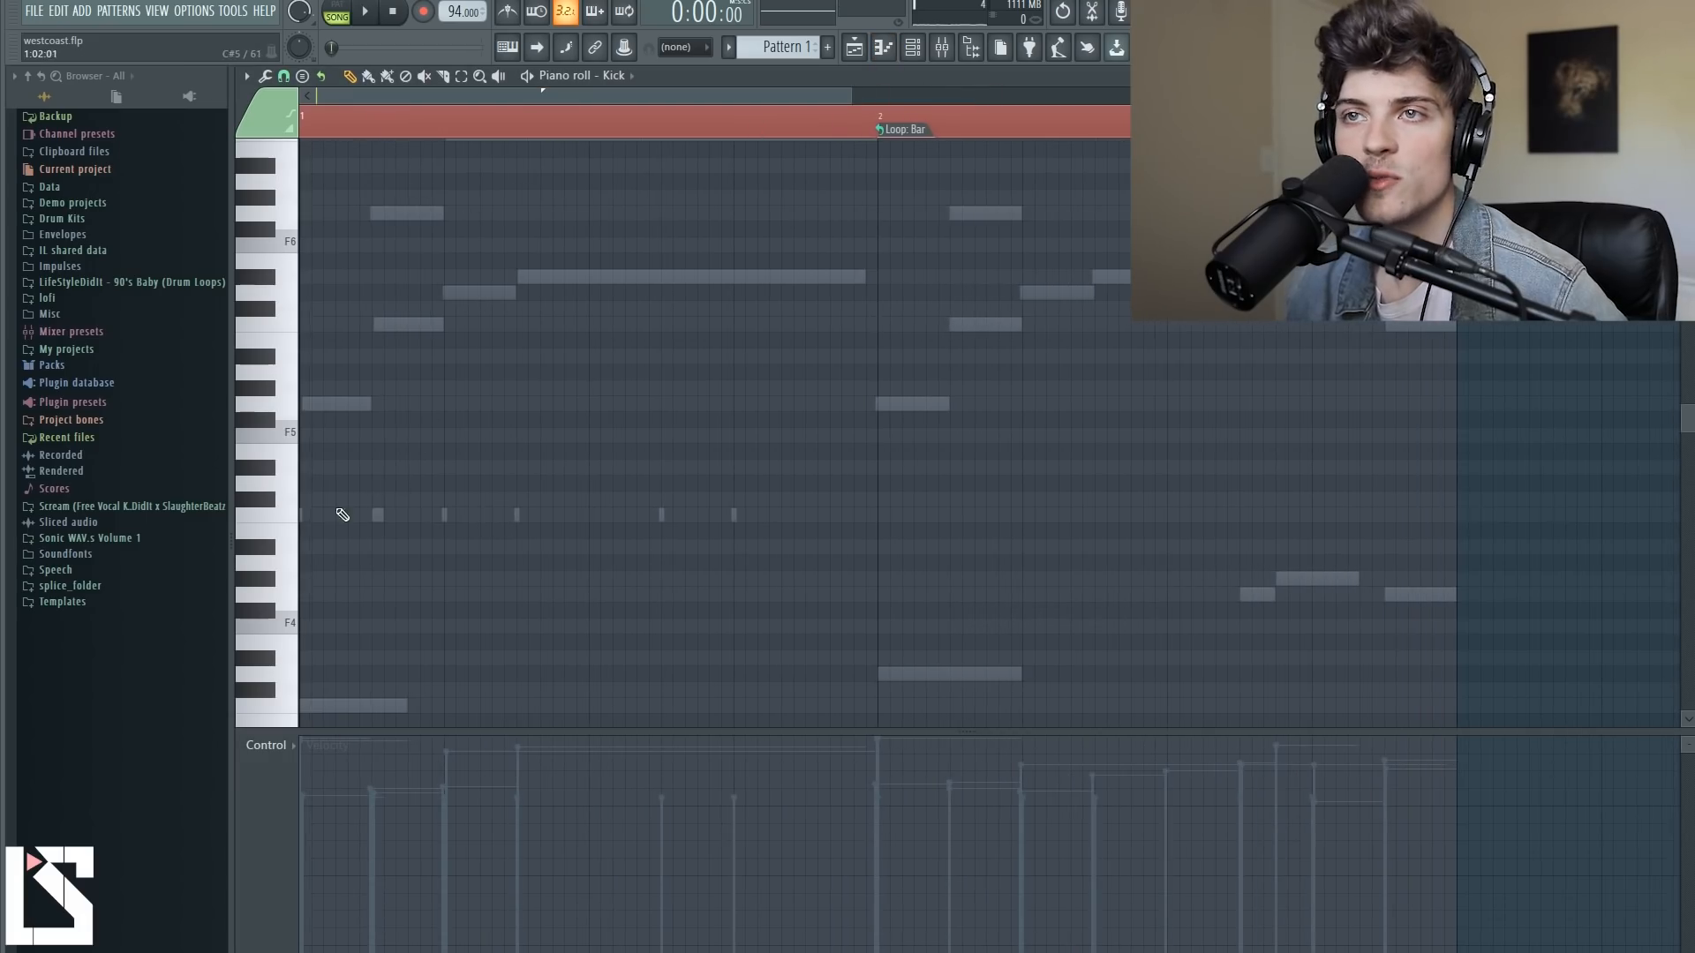
click(342, 514)
drag(425, 518, 341, 546)
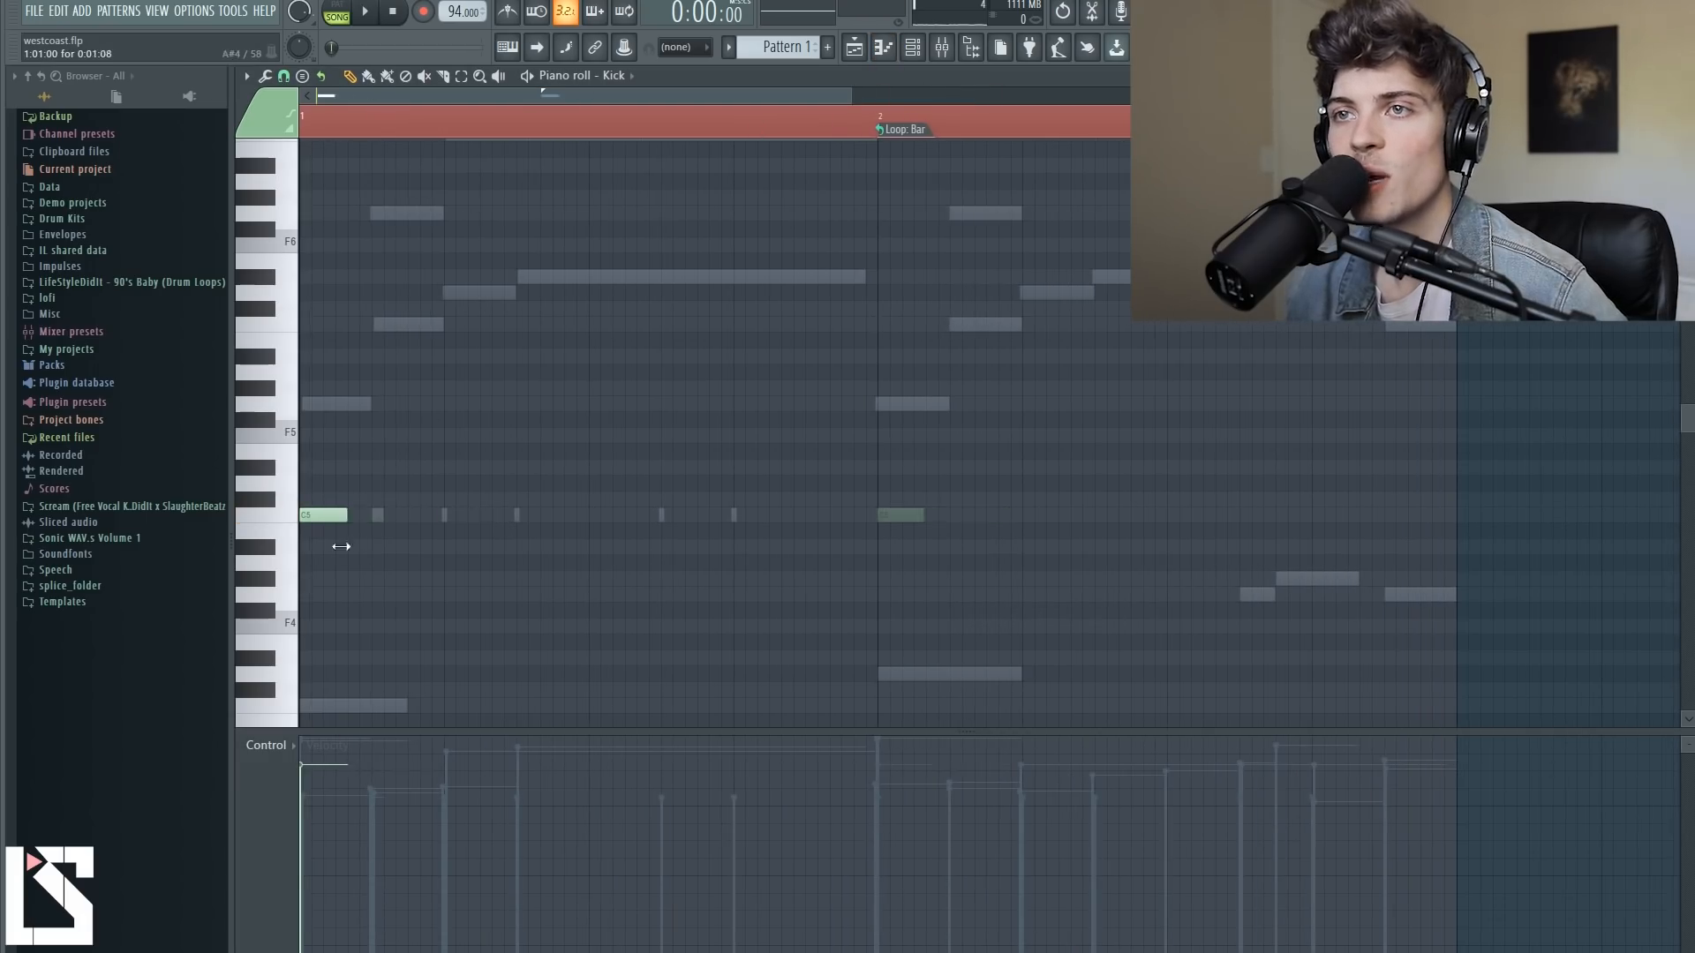
Shorten the C5 kick note at the start of bar 1 to one step and audition it with the loop.
click(283, 76)
click(302, 141)
key(ctrl+a)
key(ctrl+d)
key(space)
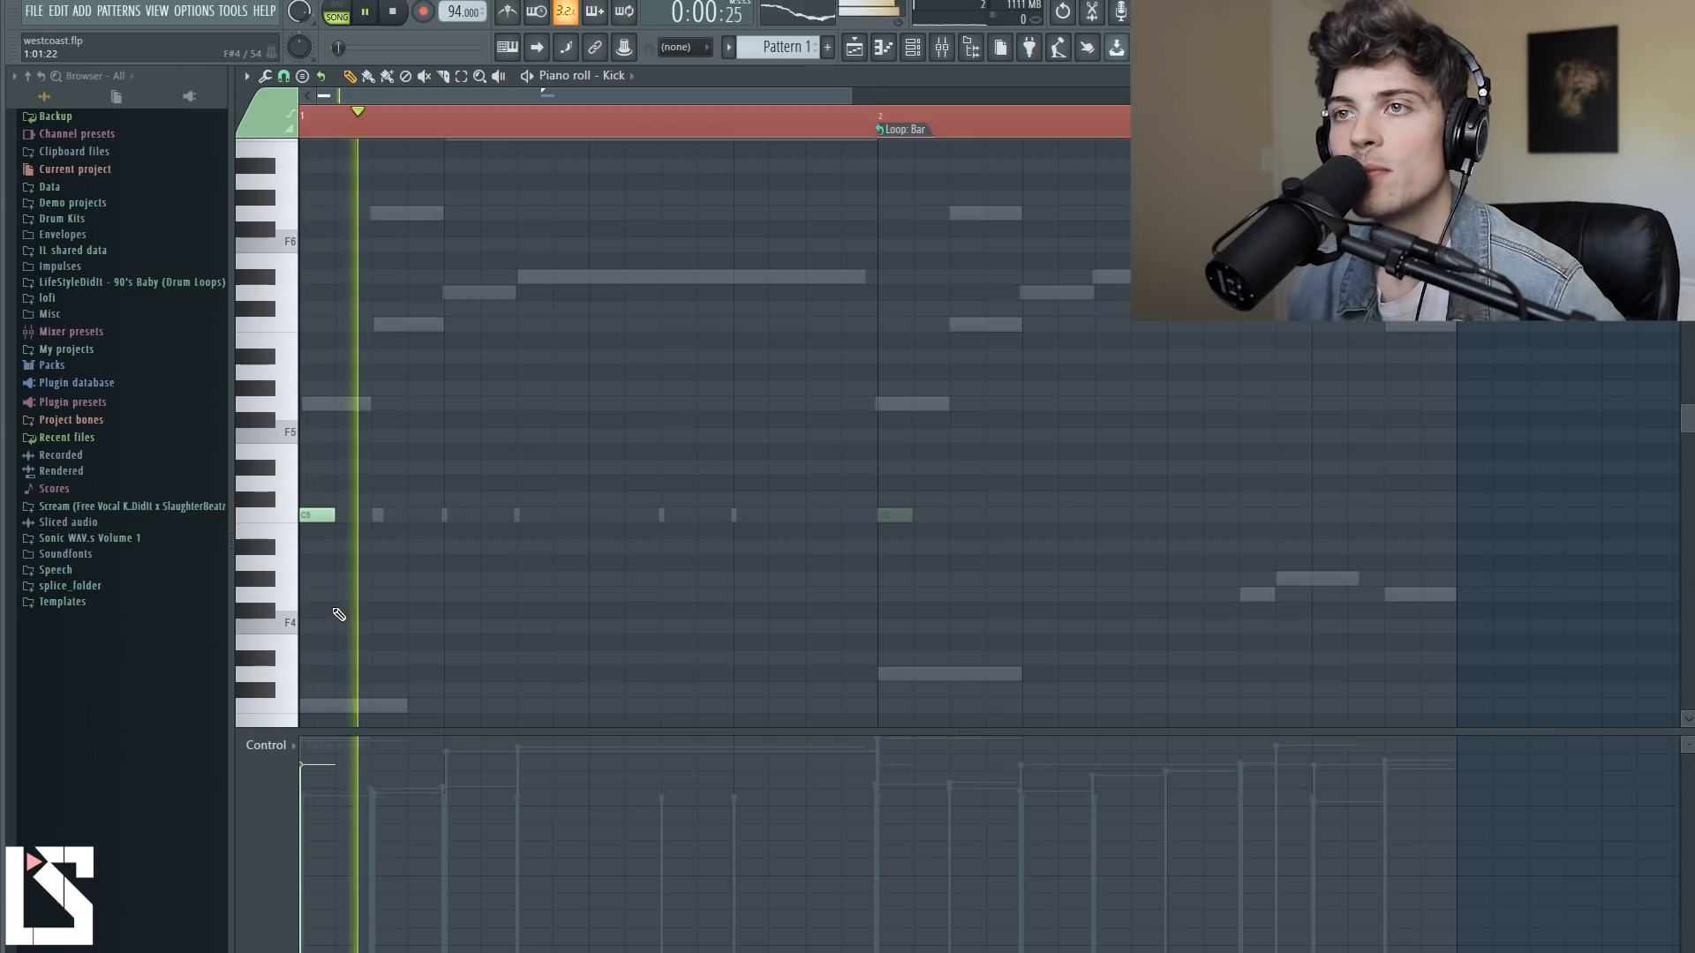
key(space)
key(space)
key(space)
Replay the start of the loop repeatedly, comparing the kick hit with LS - HH 12 muted and unmuted.
click(911, 60)
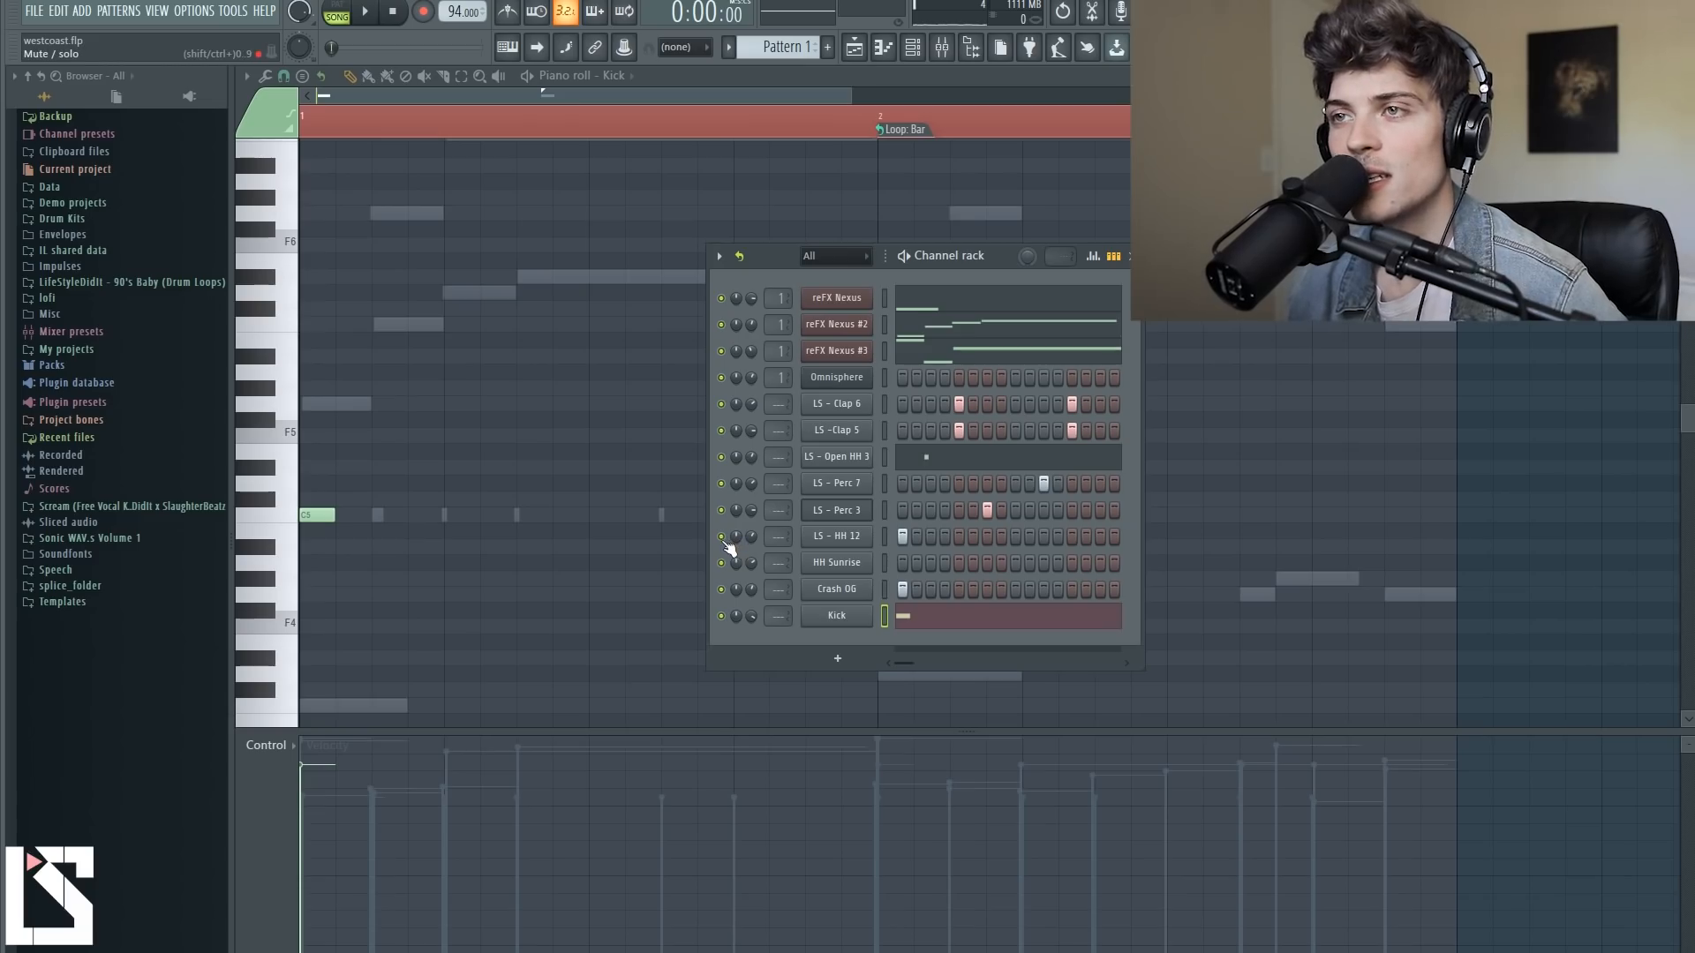
key(space)
key(space)
key(space)
key(space)
key(space)
key(space)
key(space)
key(space)
key(space)
key(space)
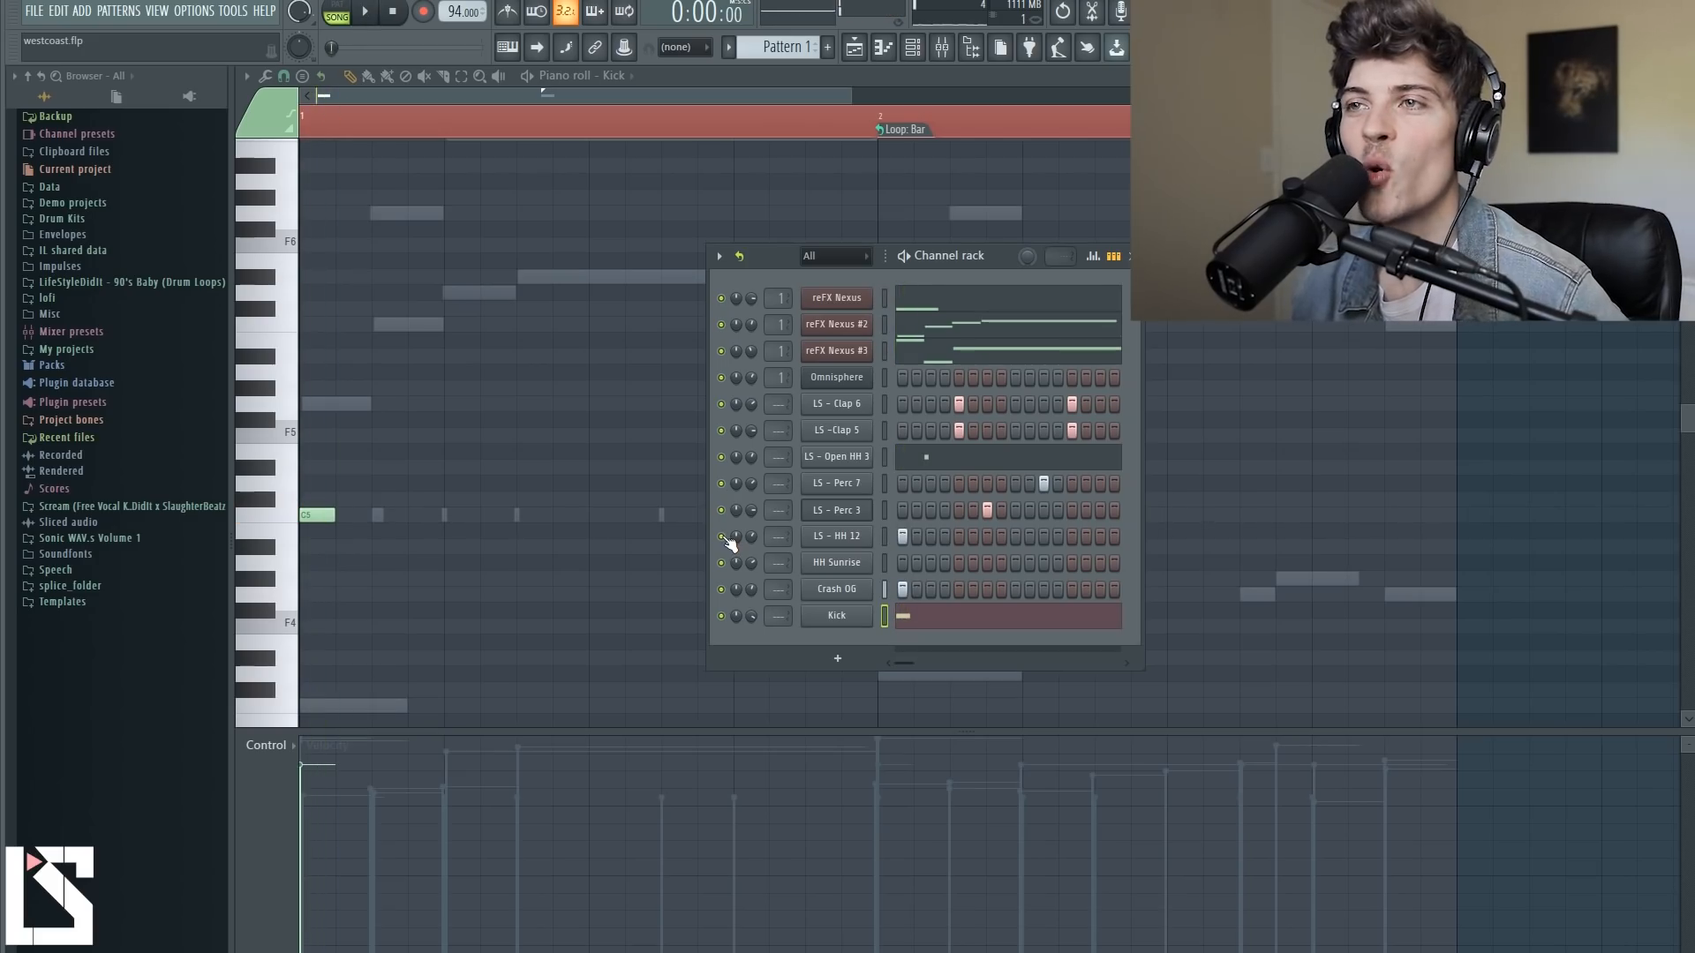
key(space)
key(space)
key(space)
key(space)
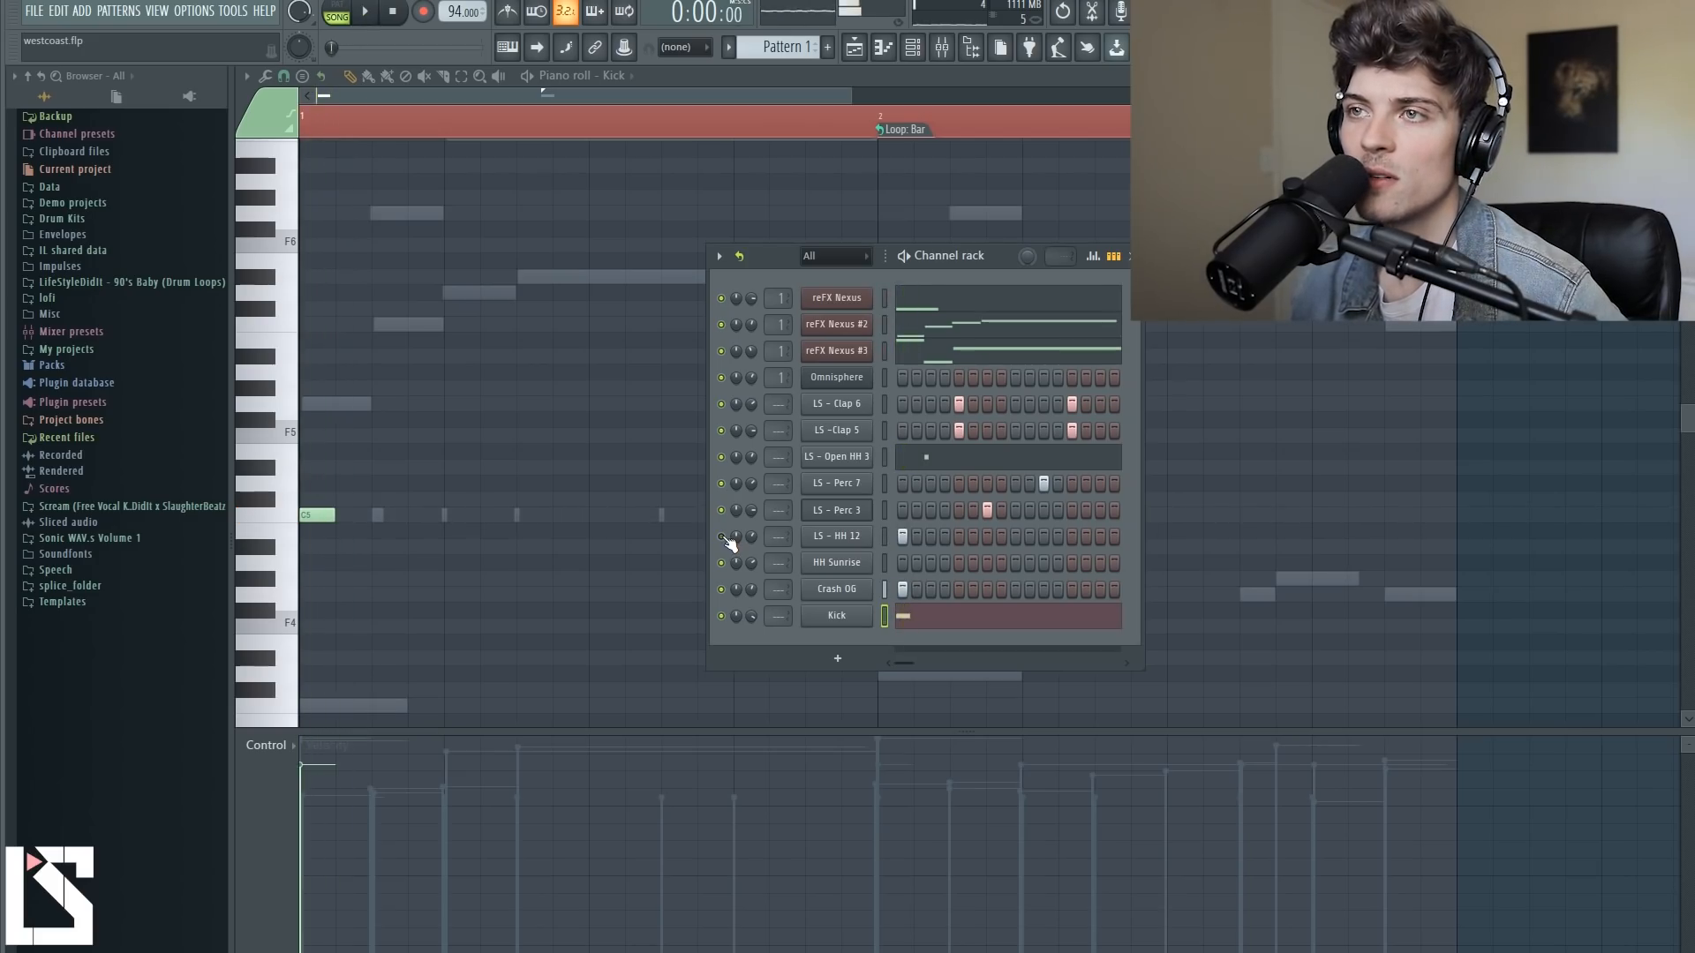
key(space)
key(space)
key(space)
key(space)
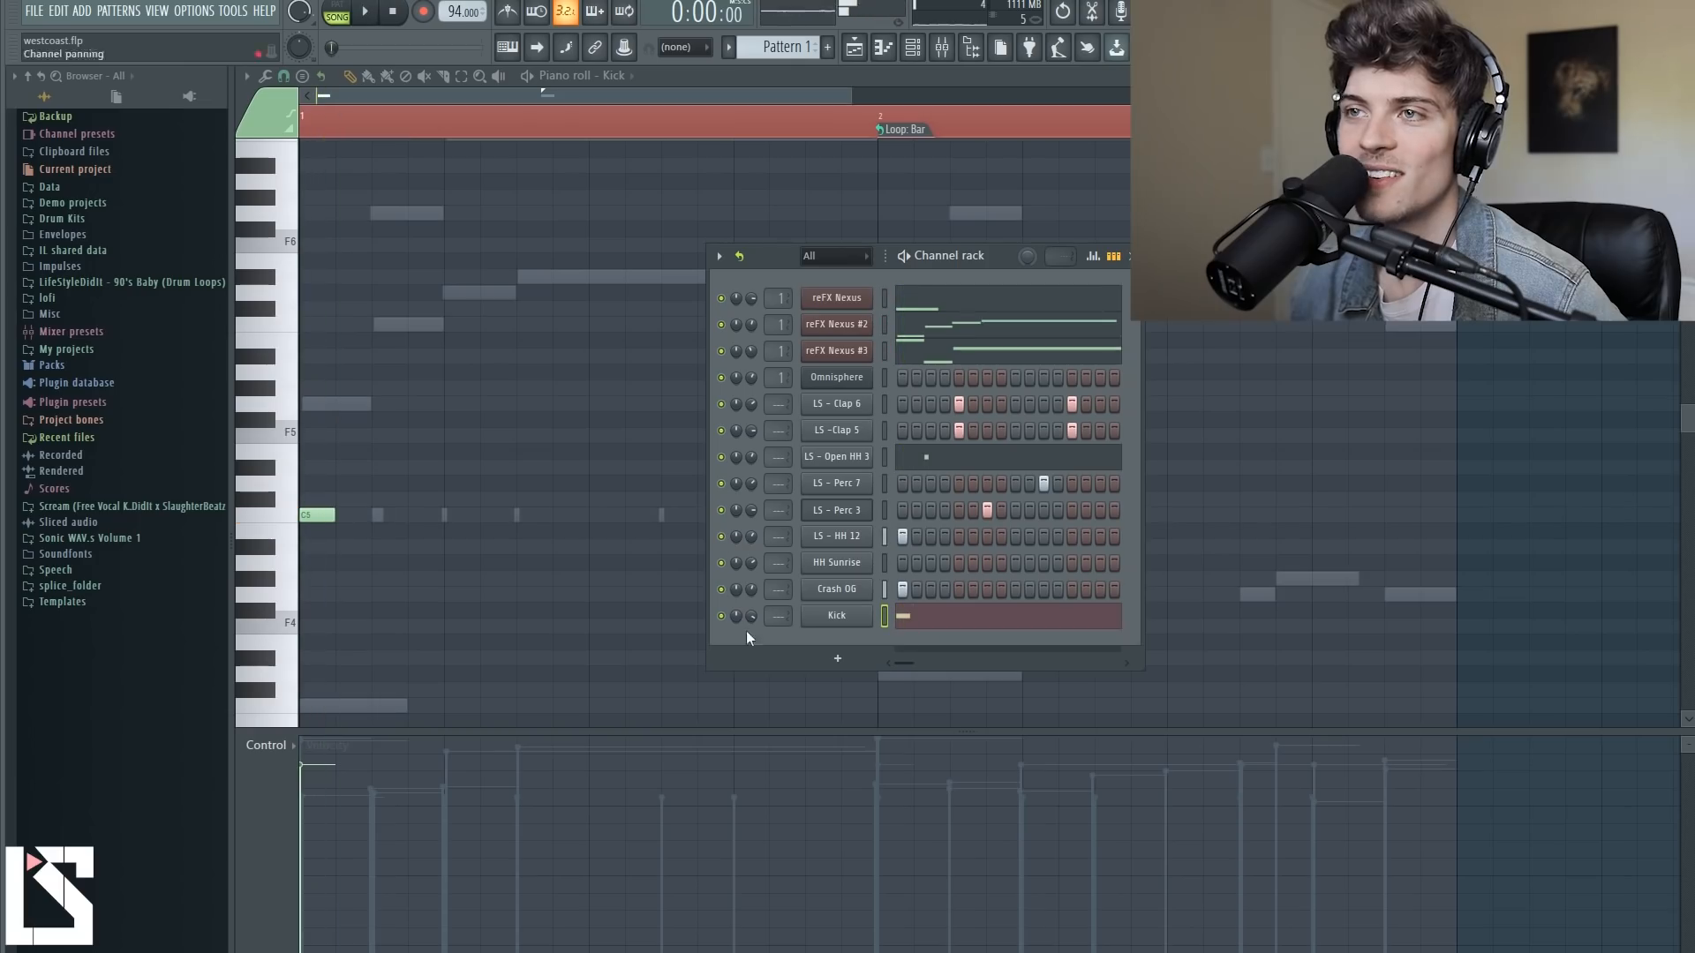
Try a second C5 kick note on step 7 of bar 1 against the loop, and delete both kick notes.
right_click(830, 620)
click(911, 616)
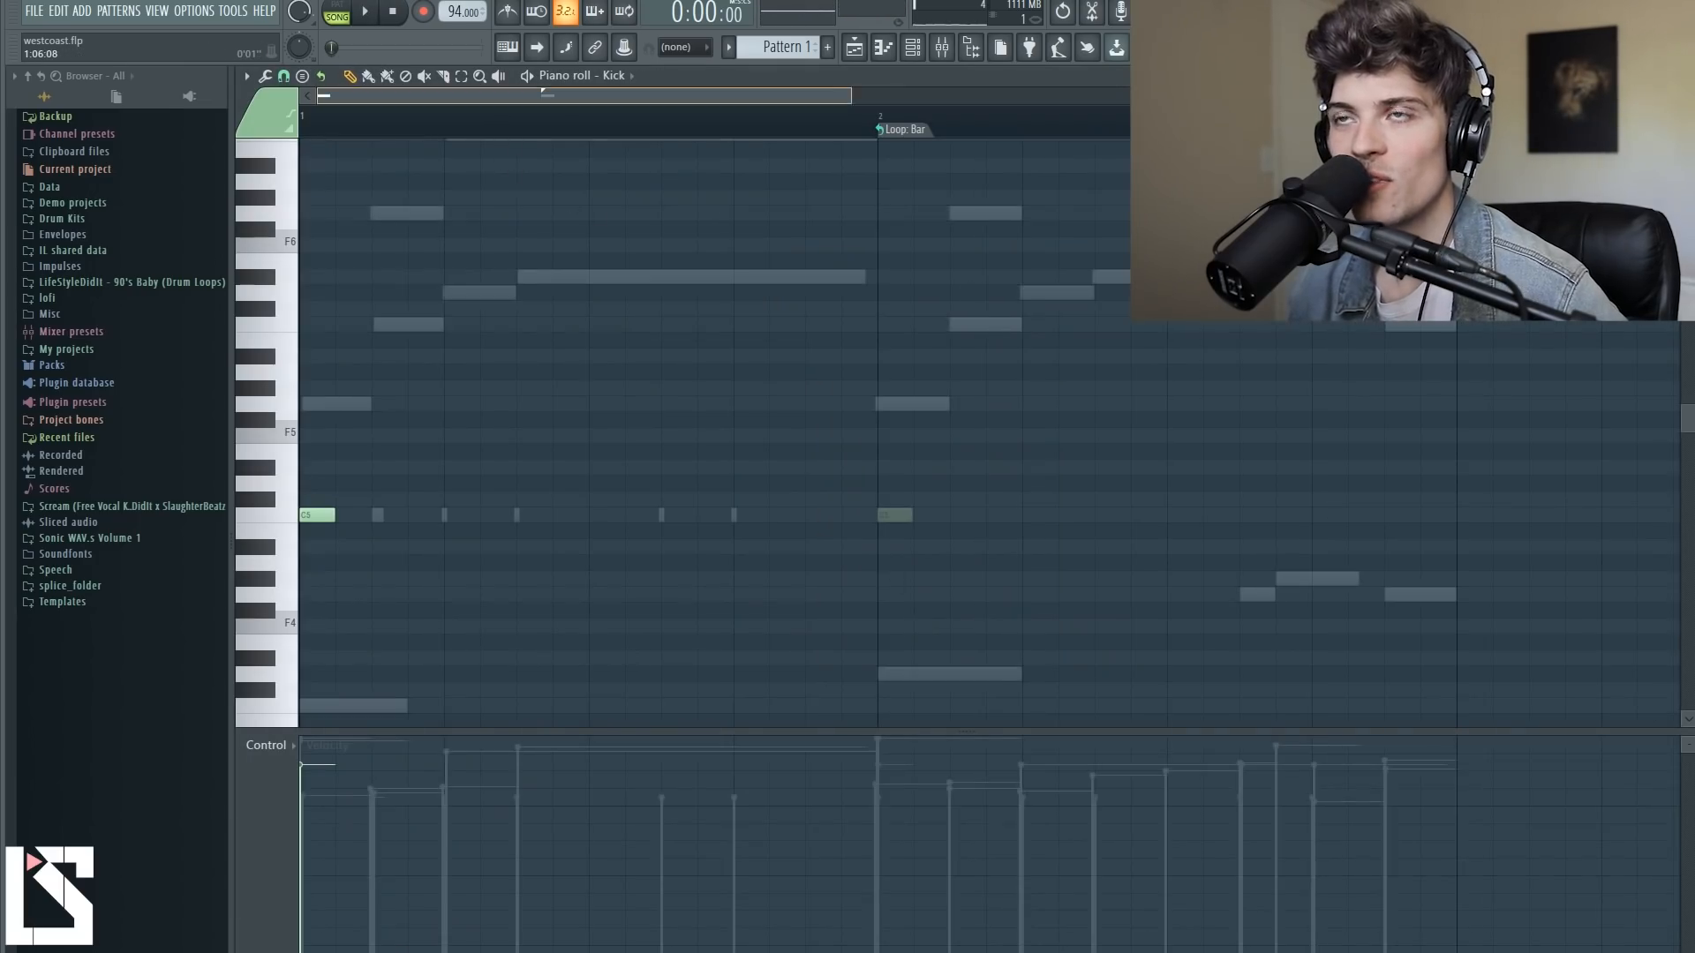
scroll(491, 99, down, 1)
right_click(497, 334)
key(space)
click(509, 515)
key(space)
key(space)
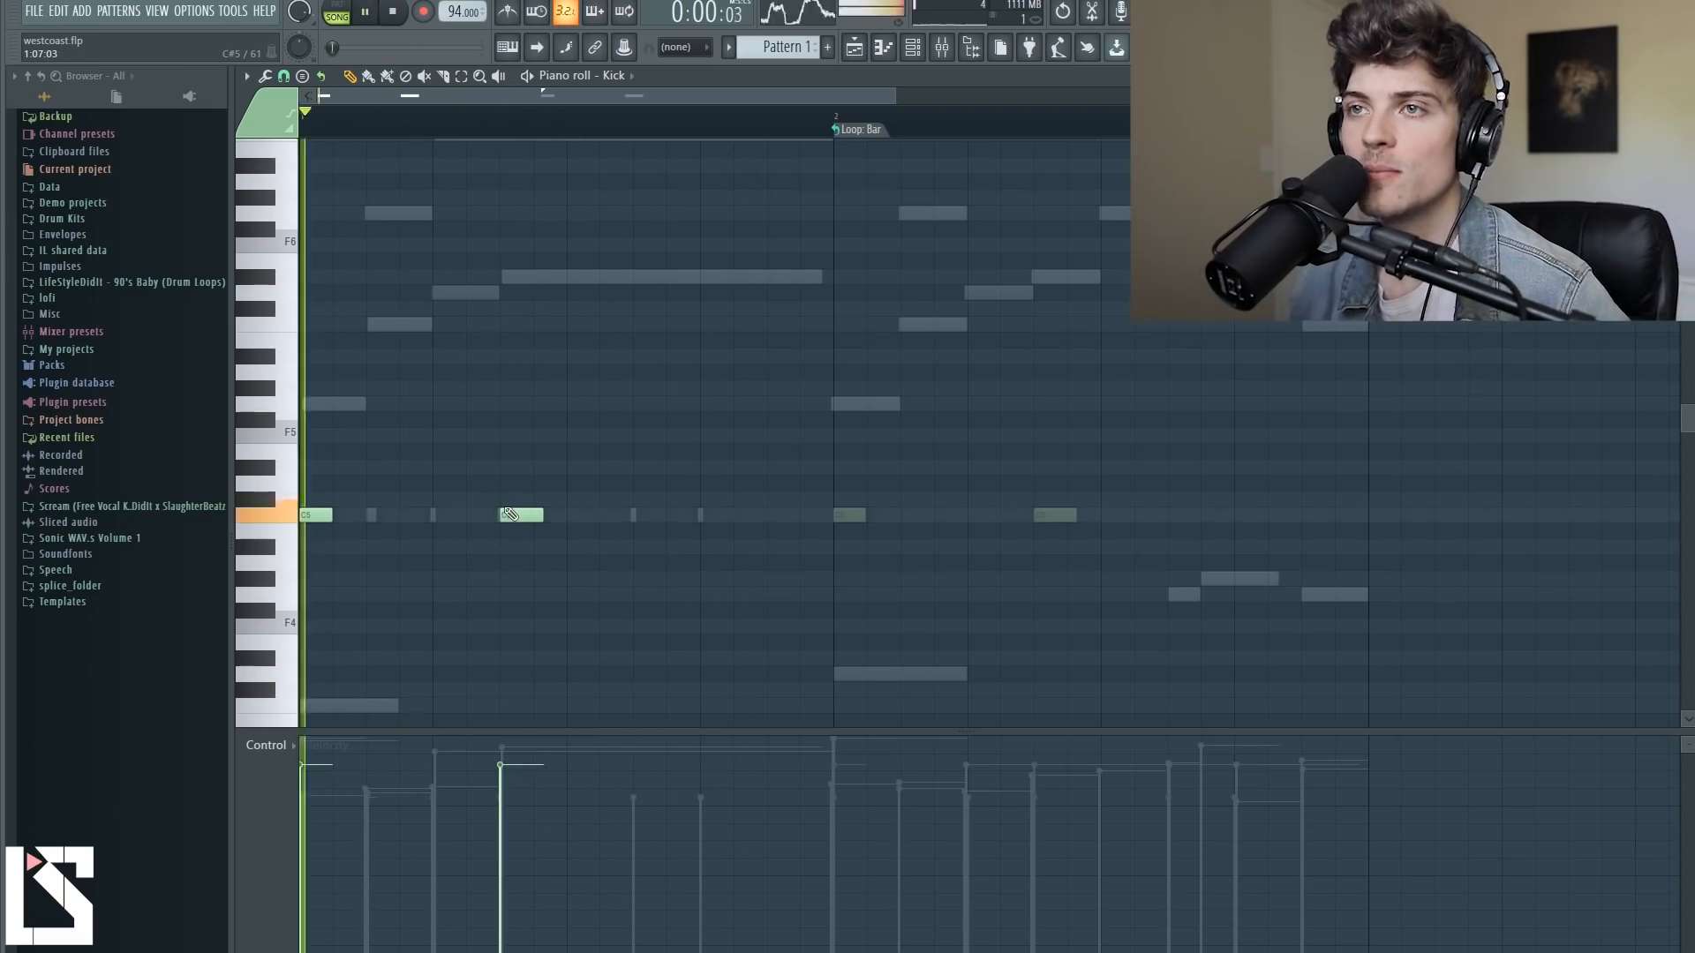
key(space)
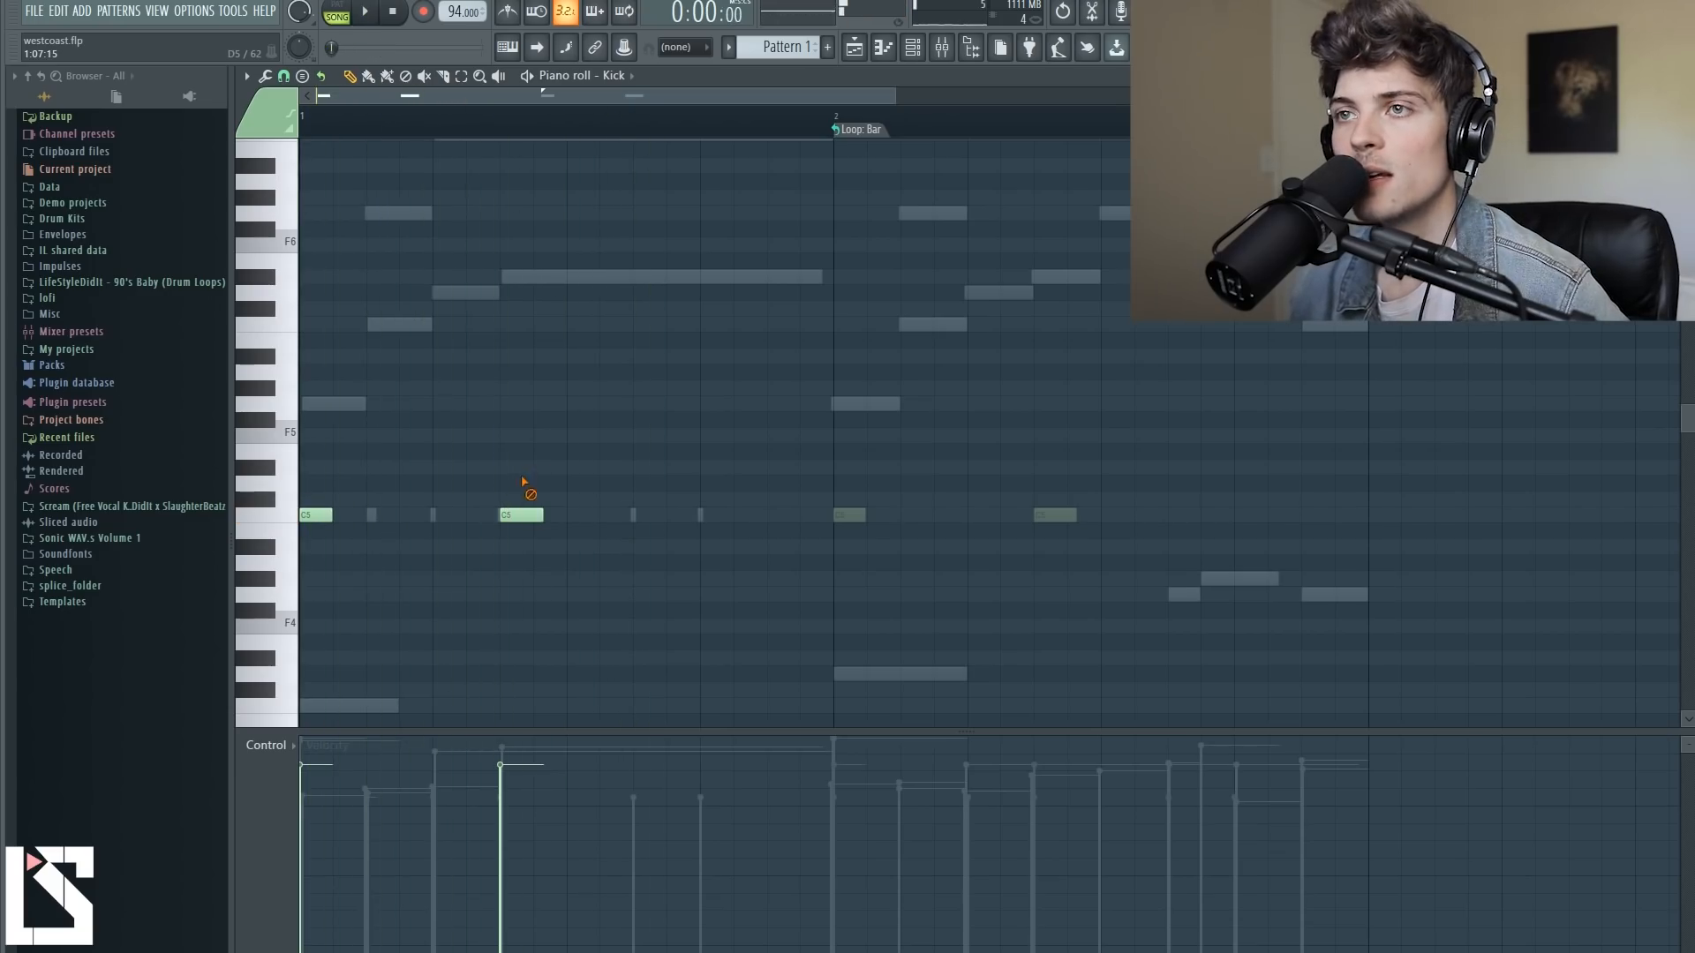
right_click(527, 514)
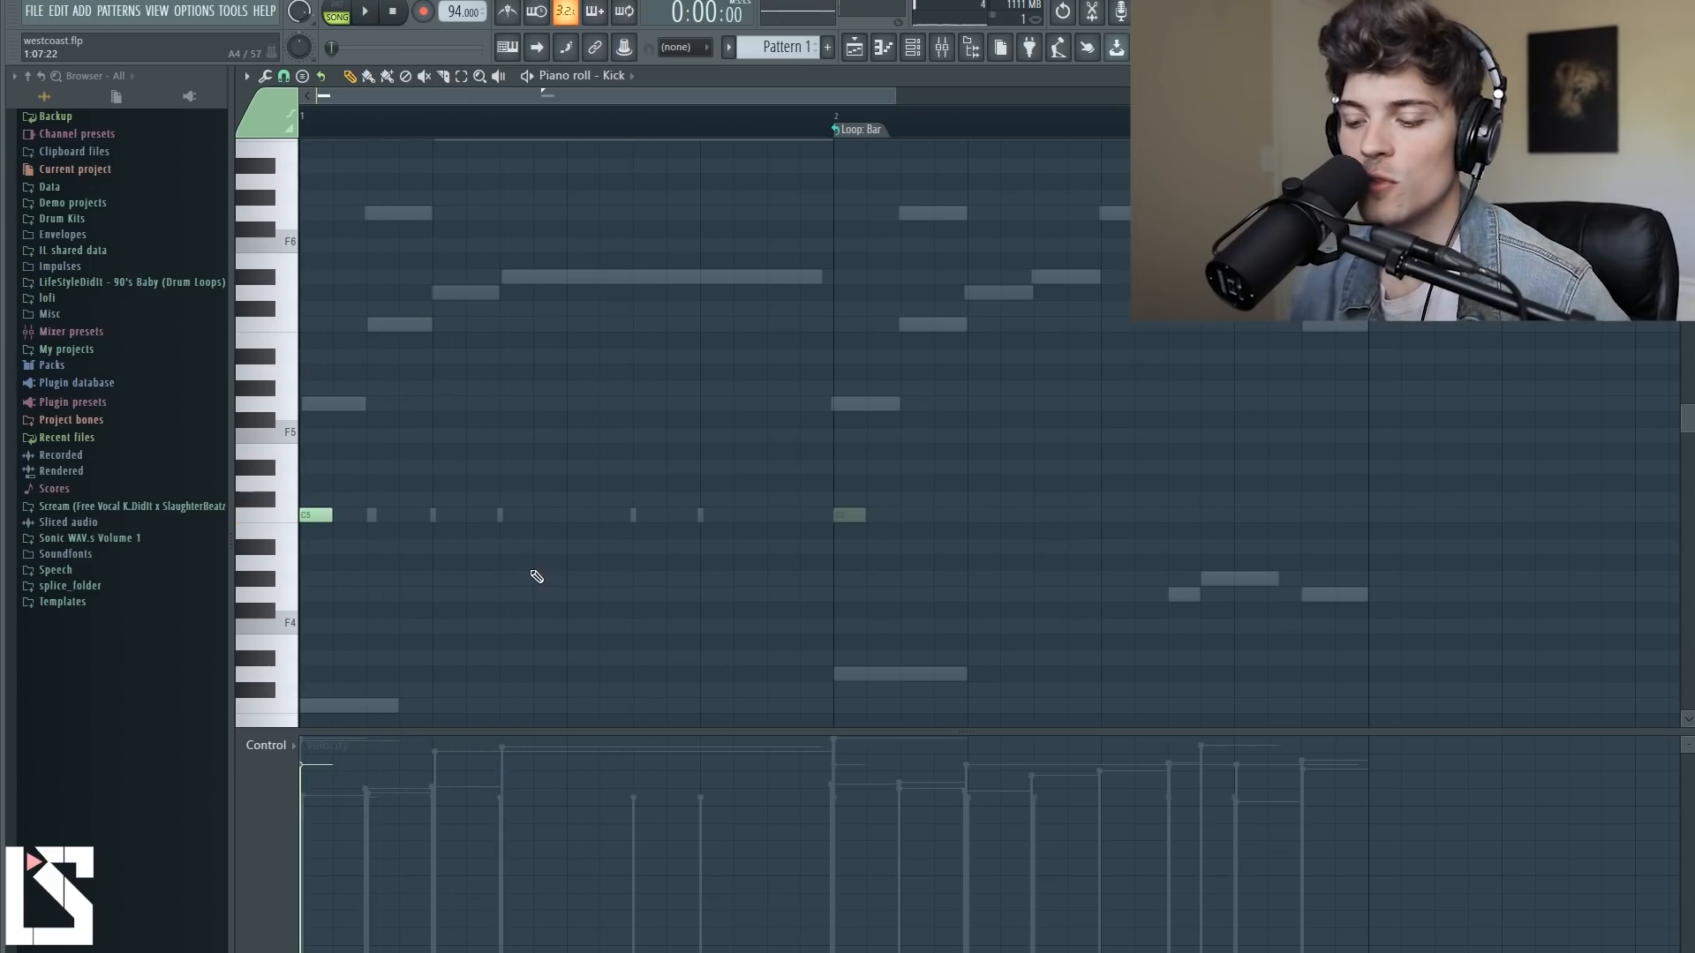
right_click(323, 515)
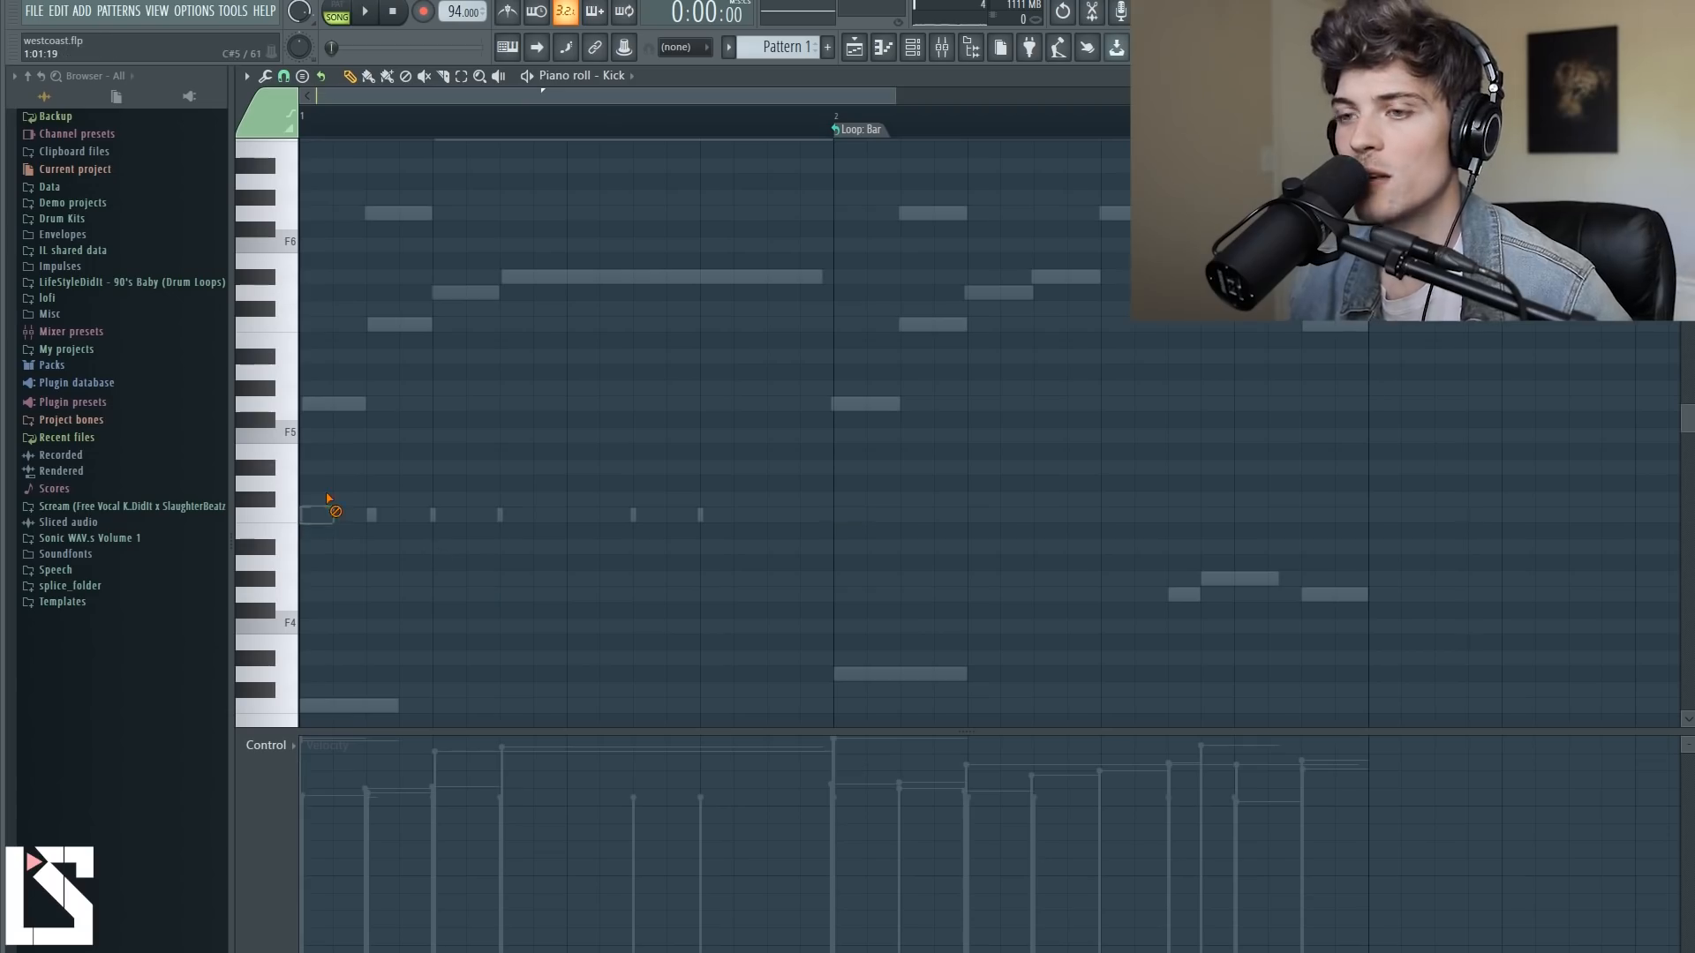
Play kick hits live on C5 over repeated passes of the loop to work out a kick rhythm.
key(space)
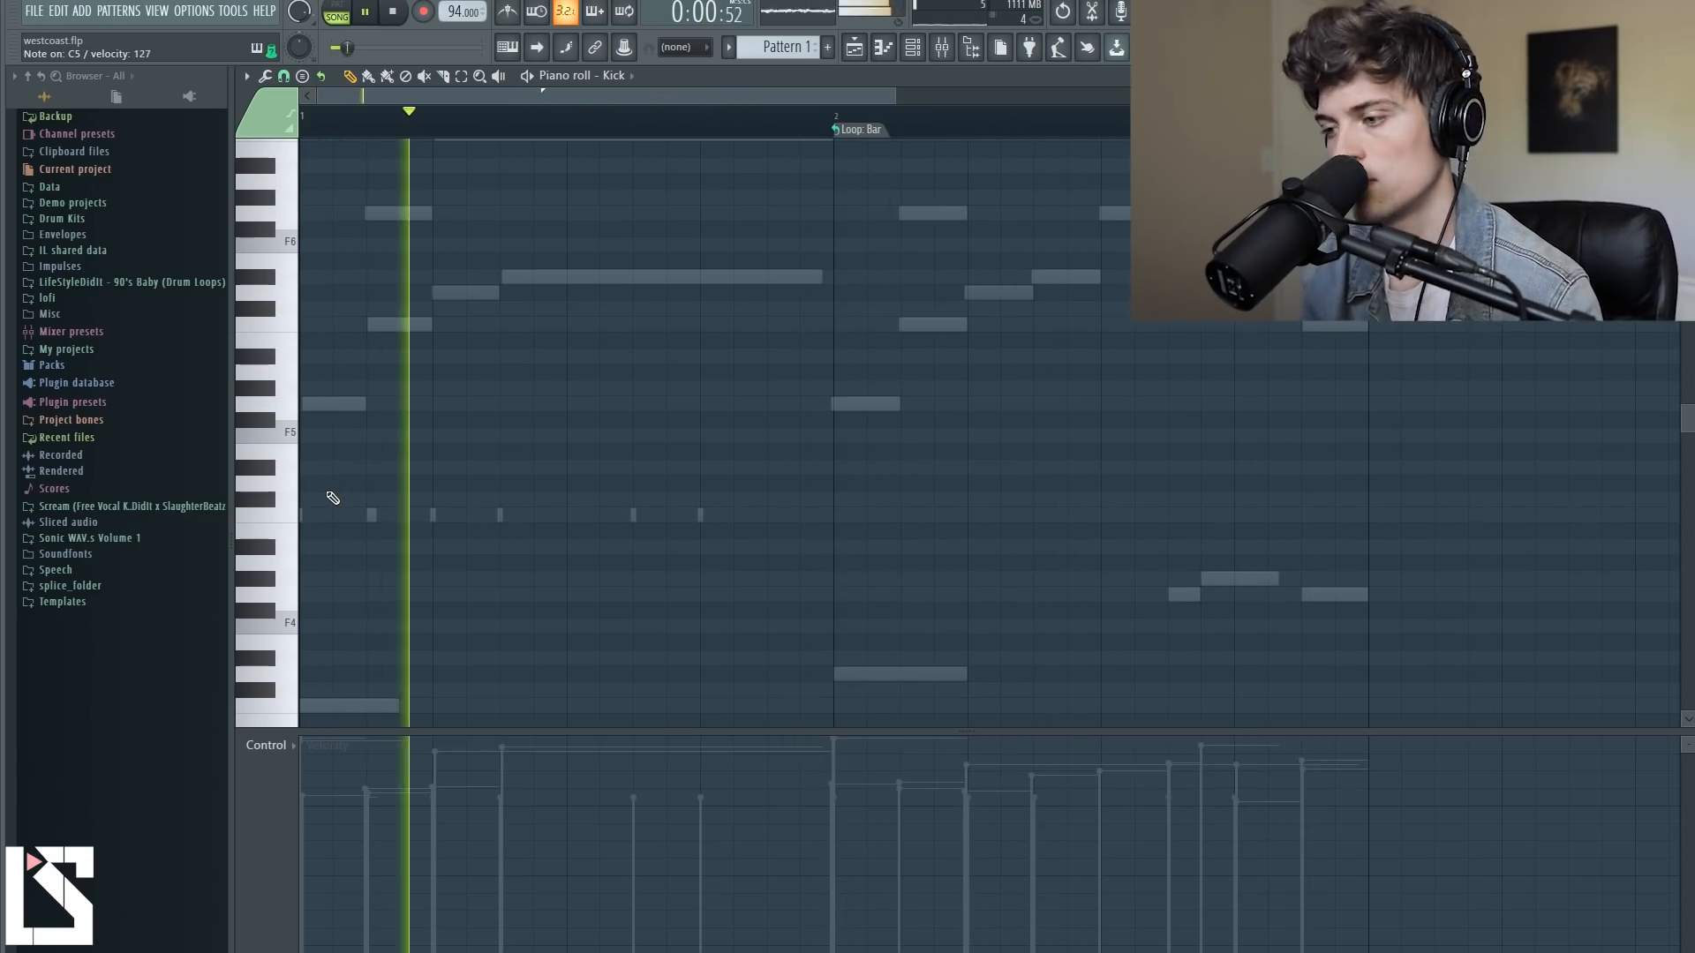
key(space)
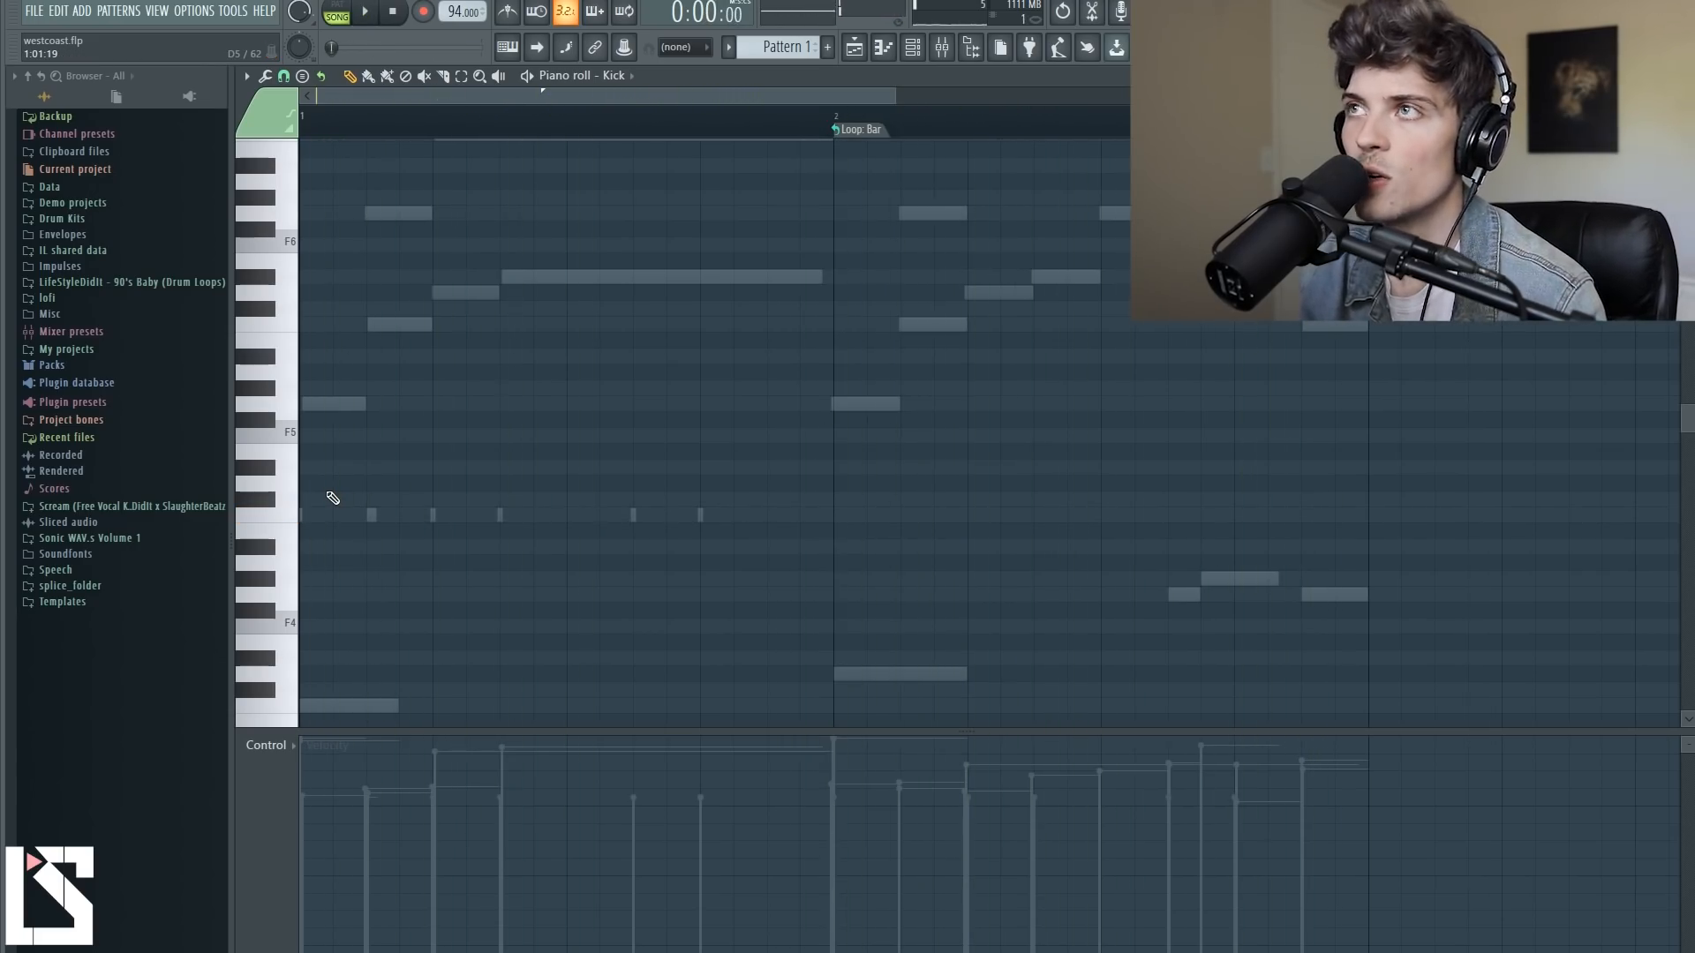
key(space)
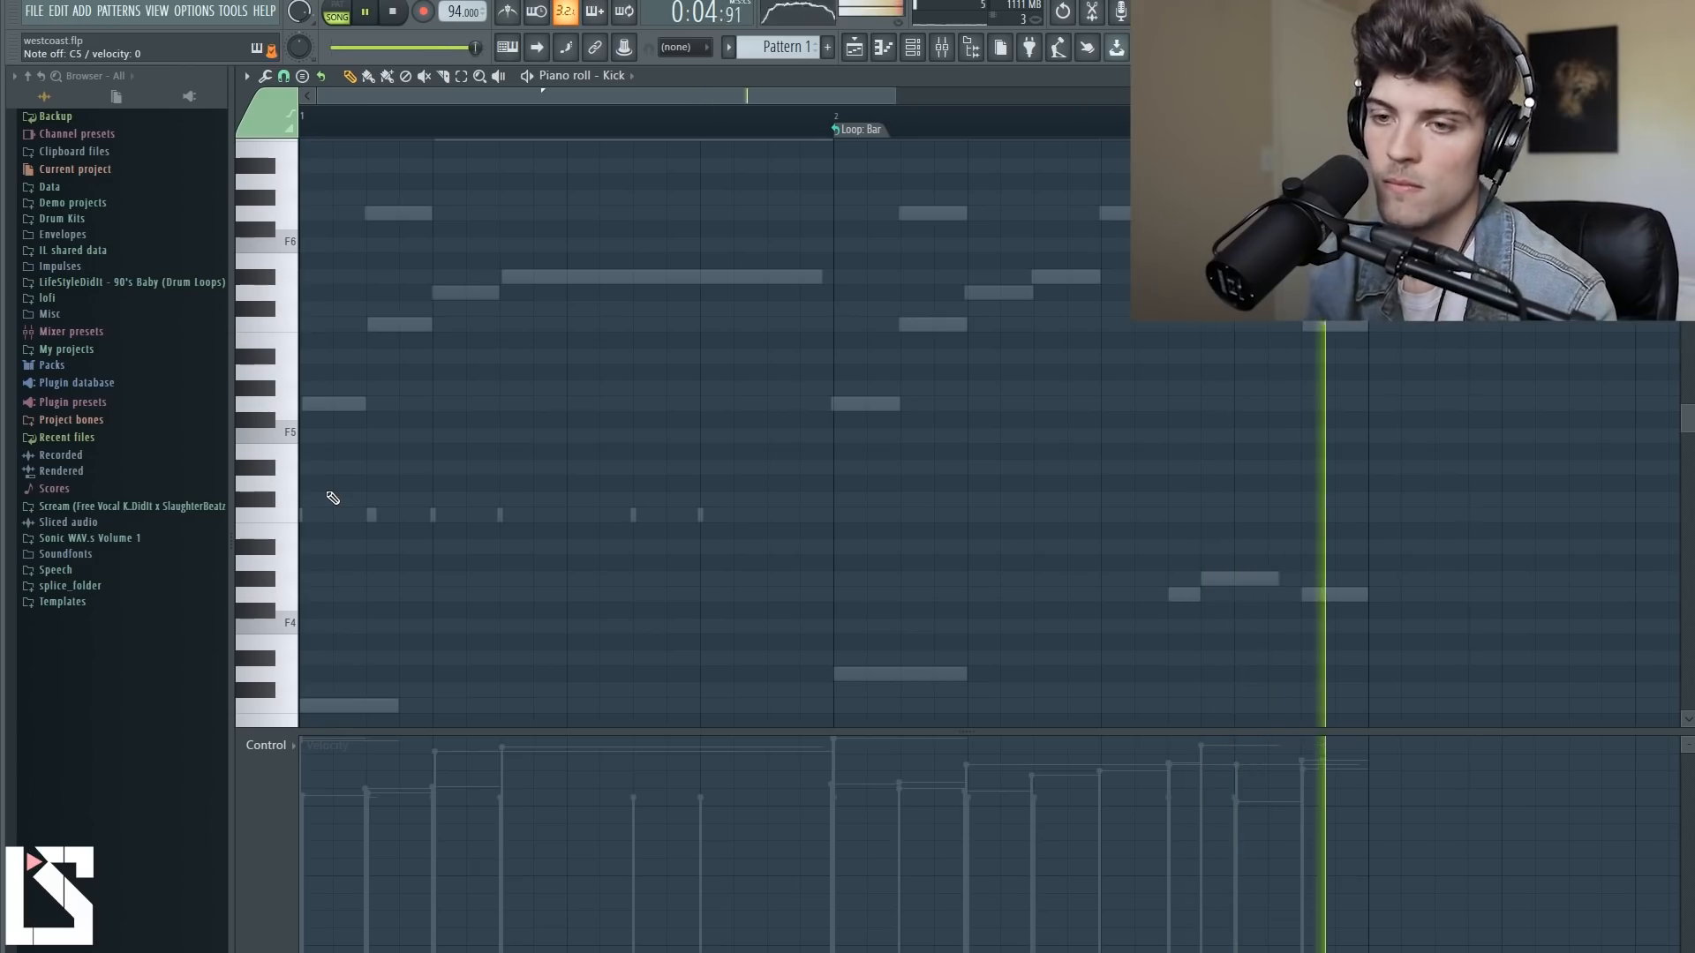
key(space)
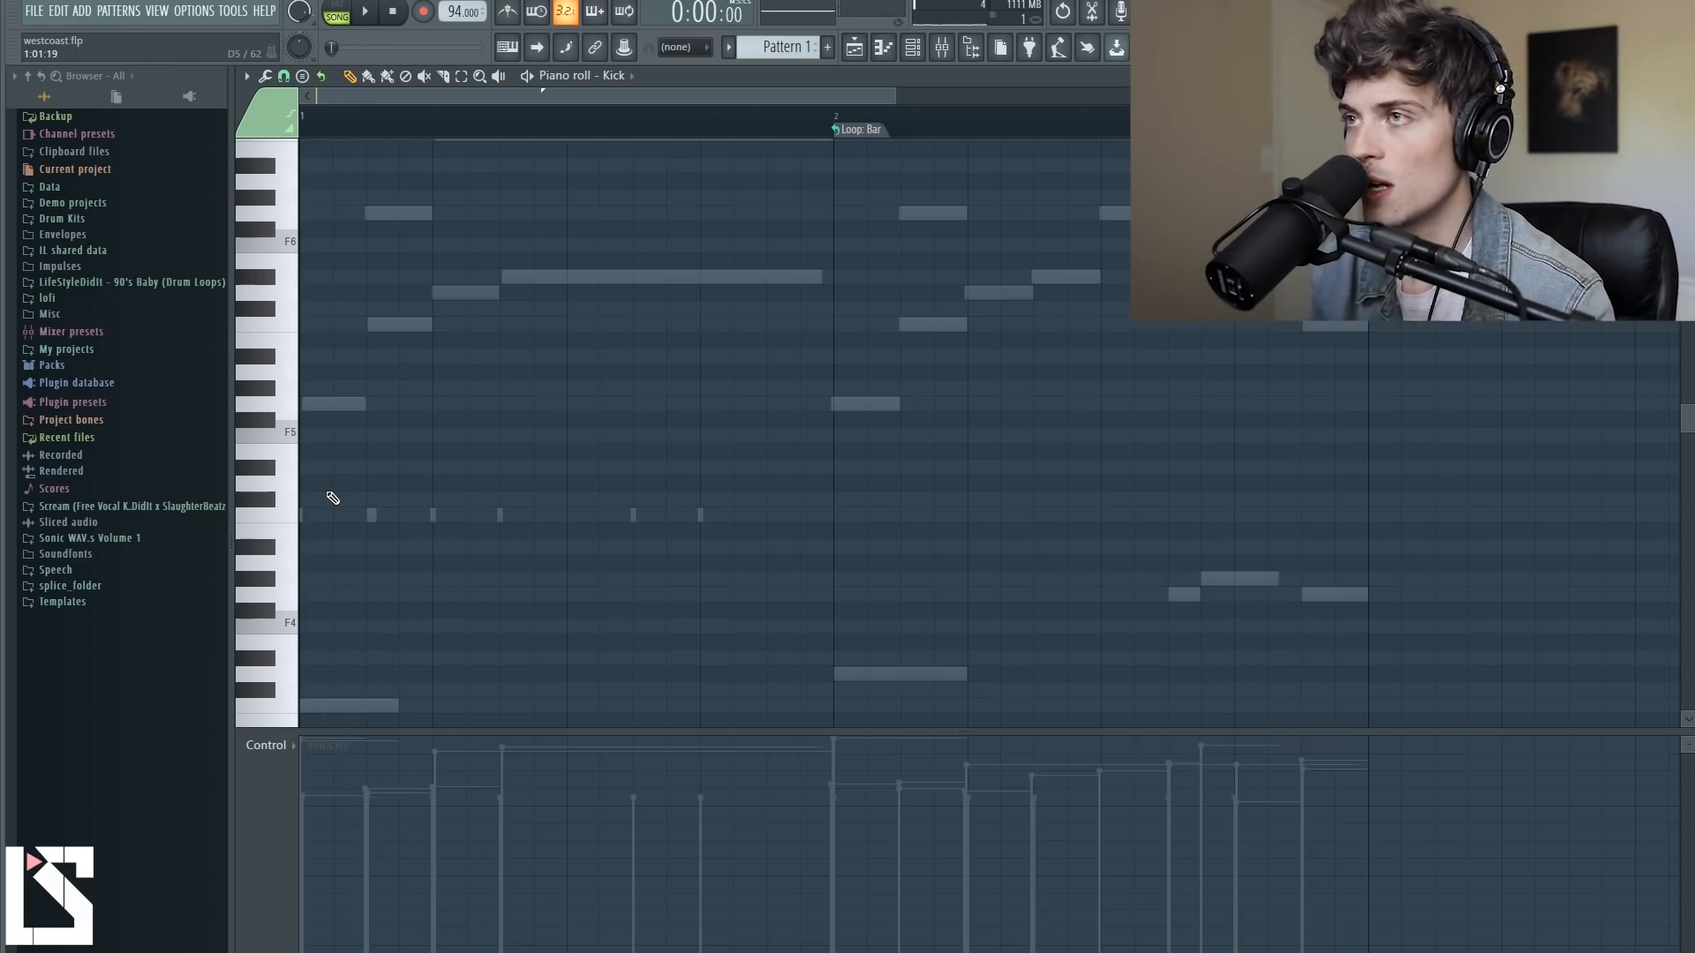
key(space)
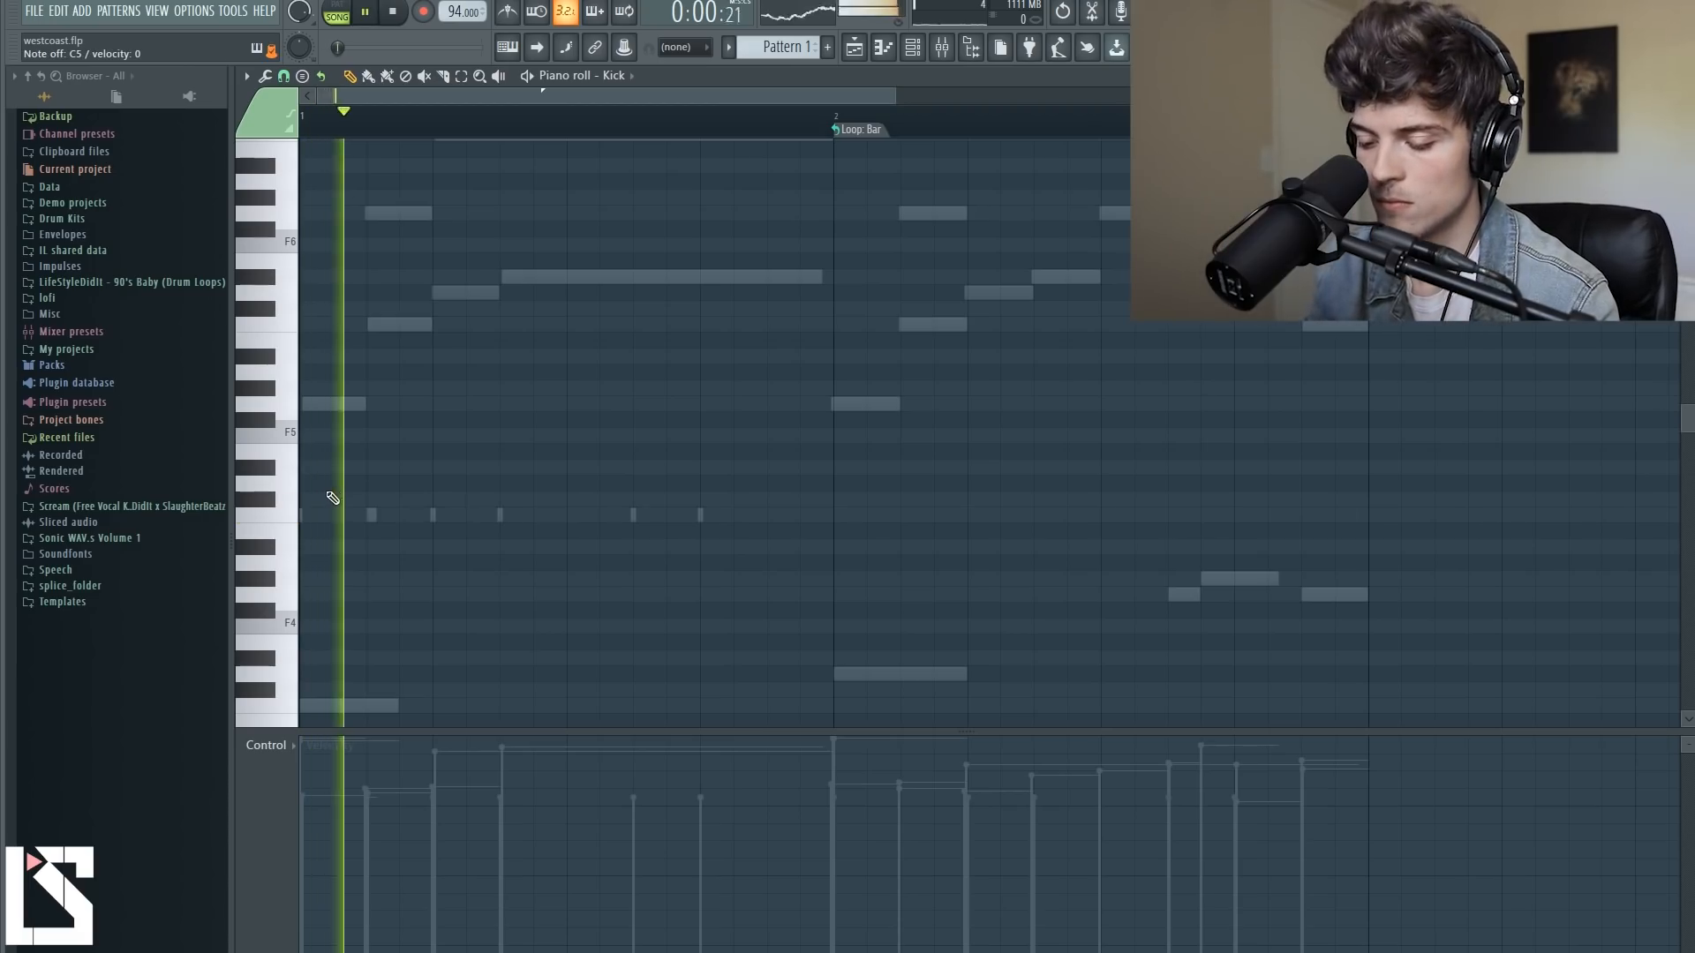
key(space)
key(space)
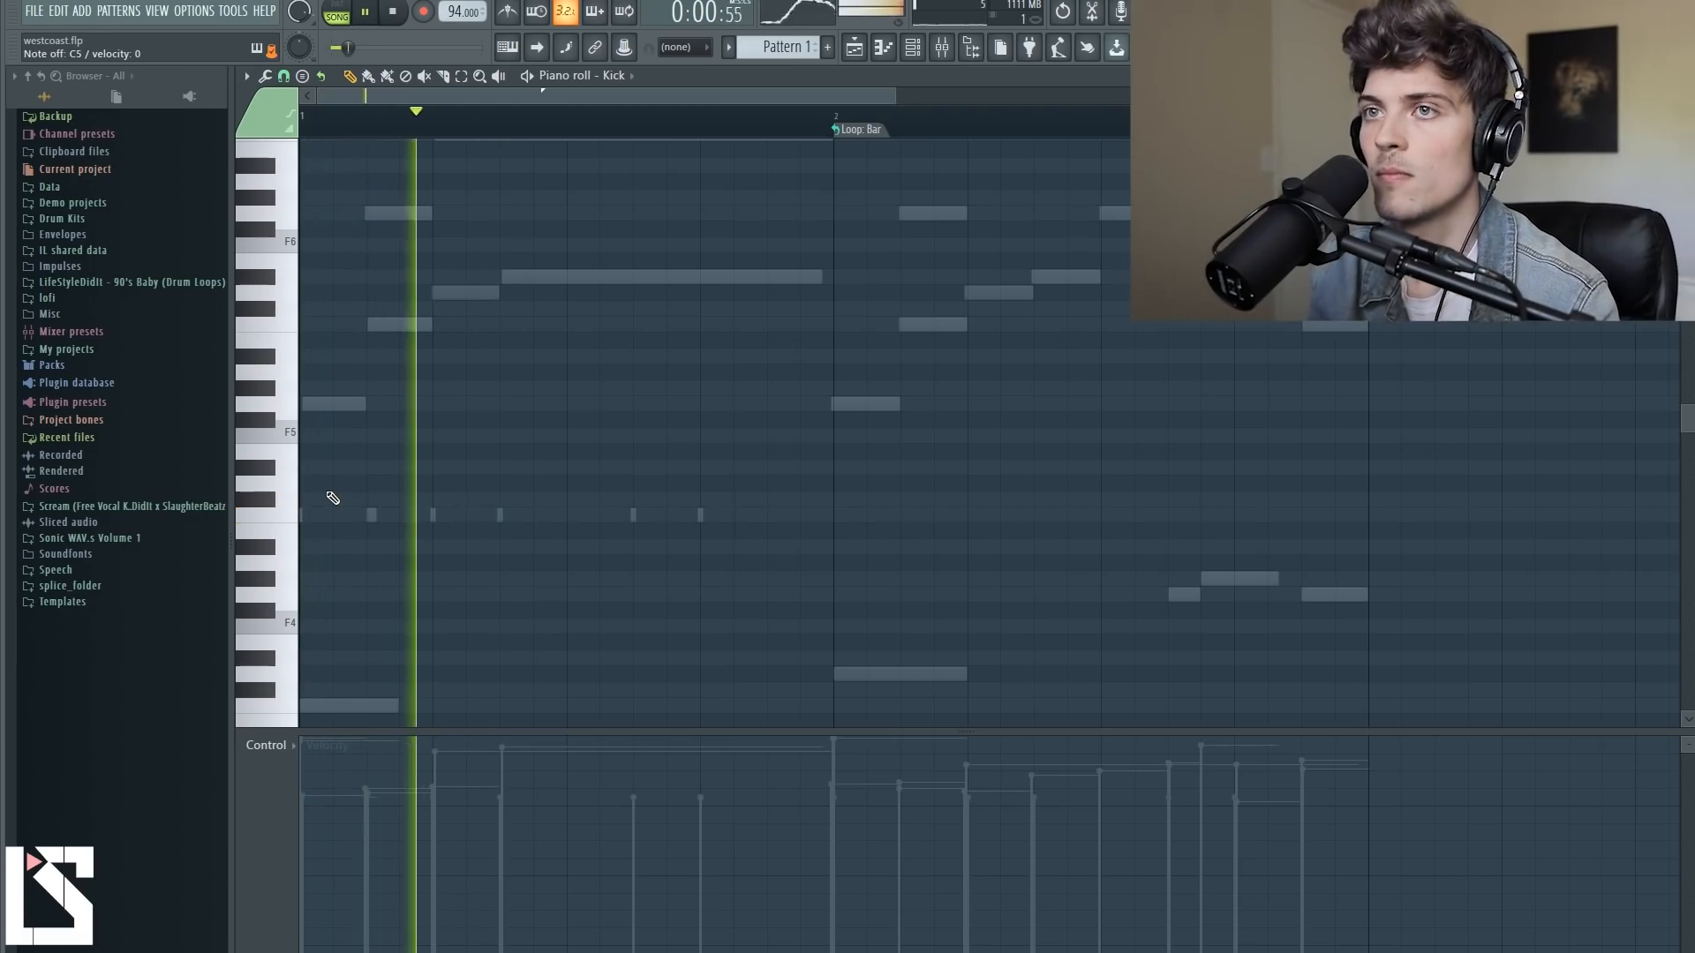
key(space)
key(space)
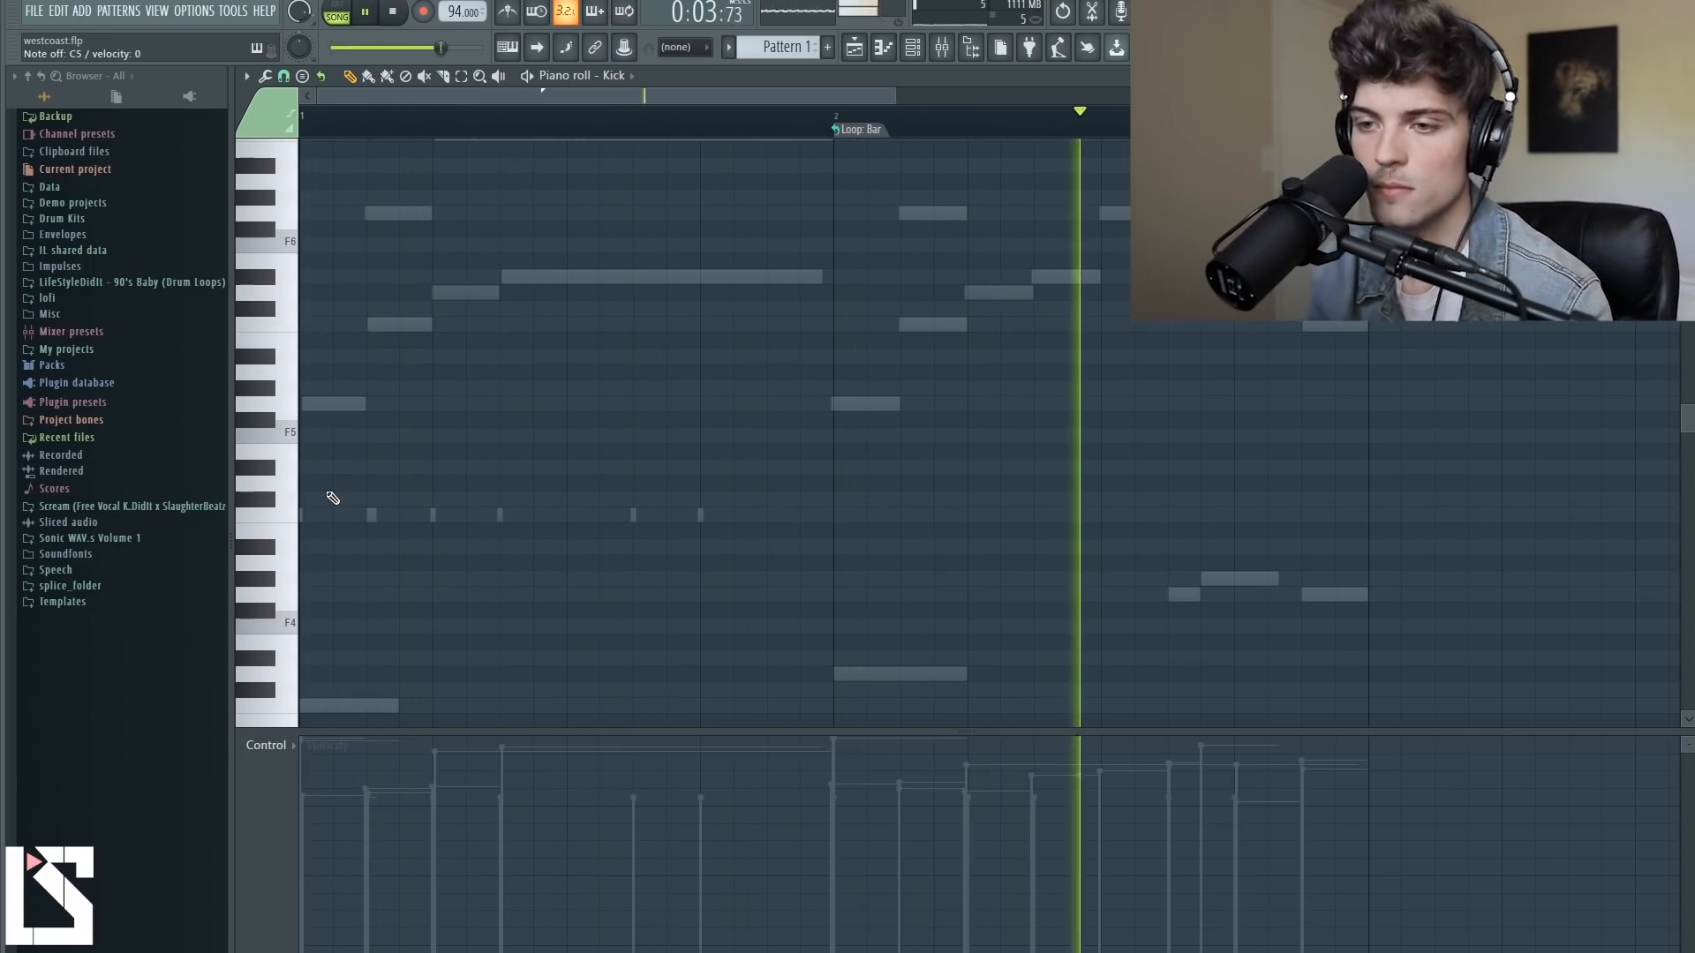
key(space)
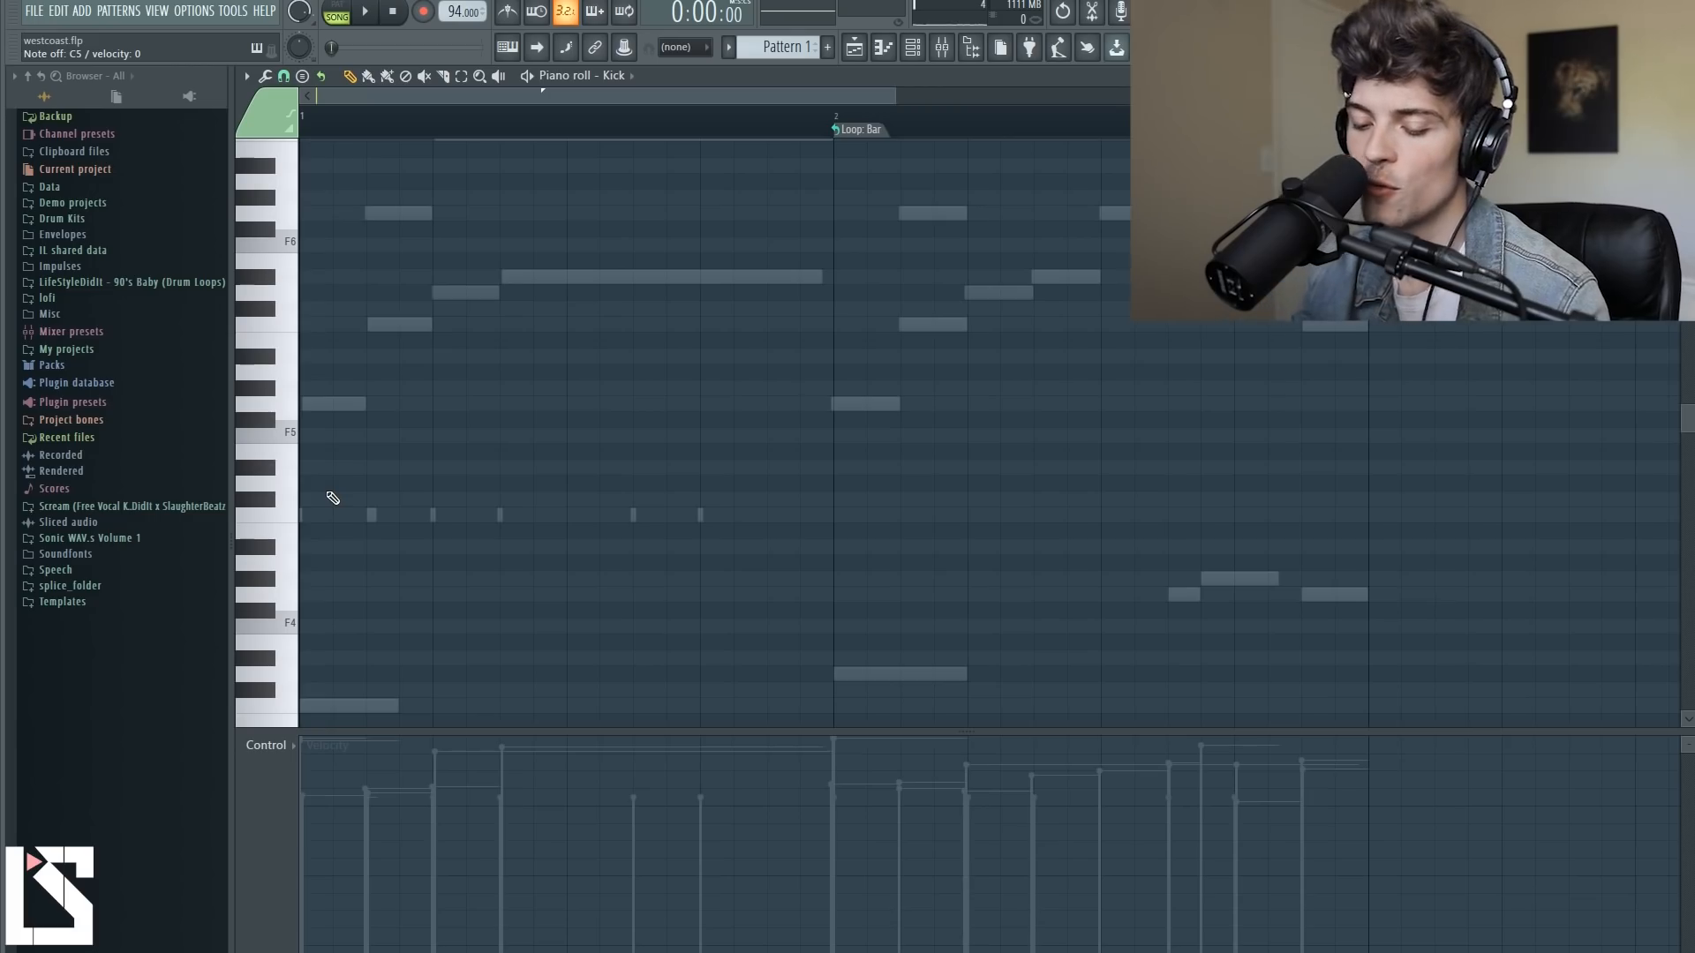
key(space)
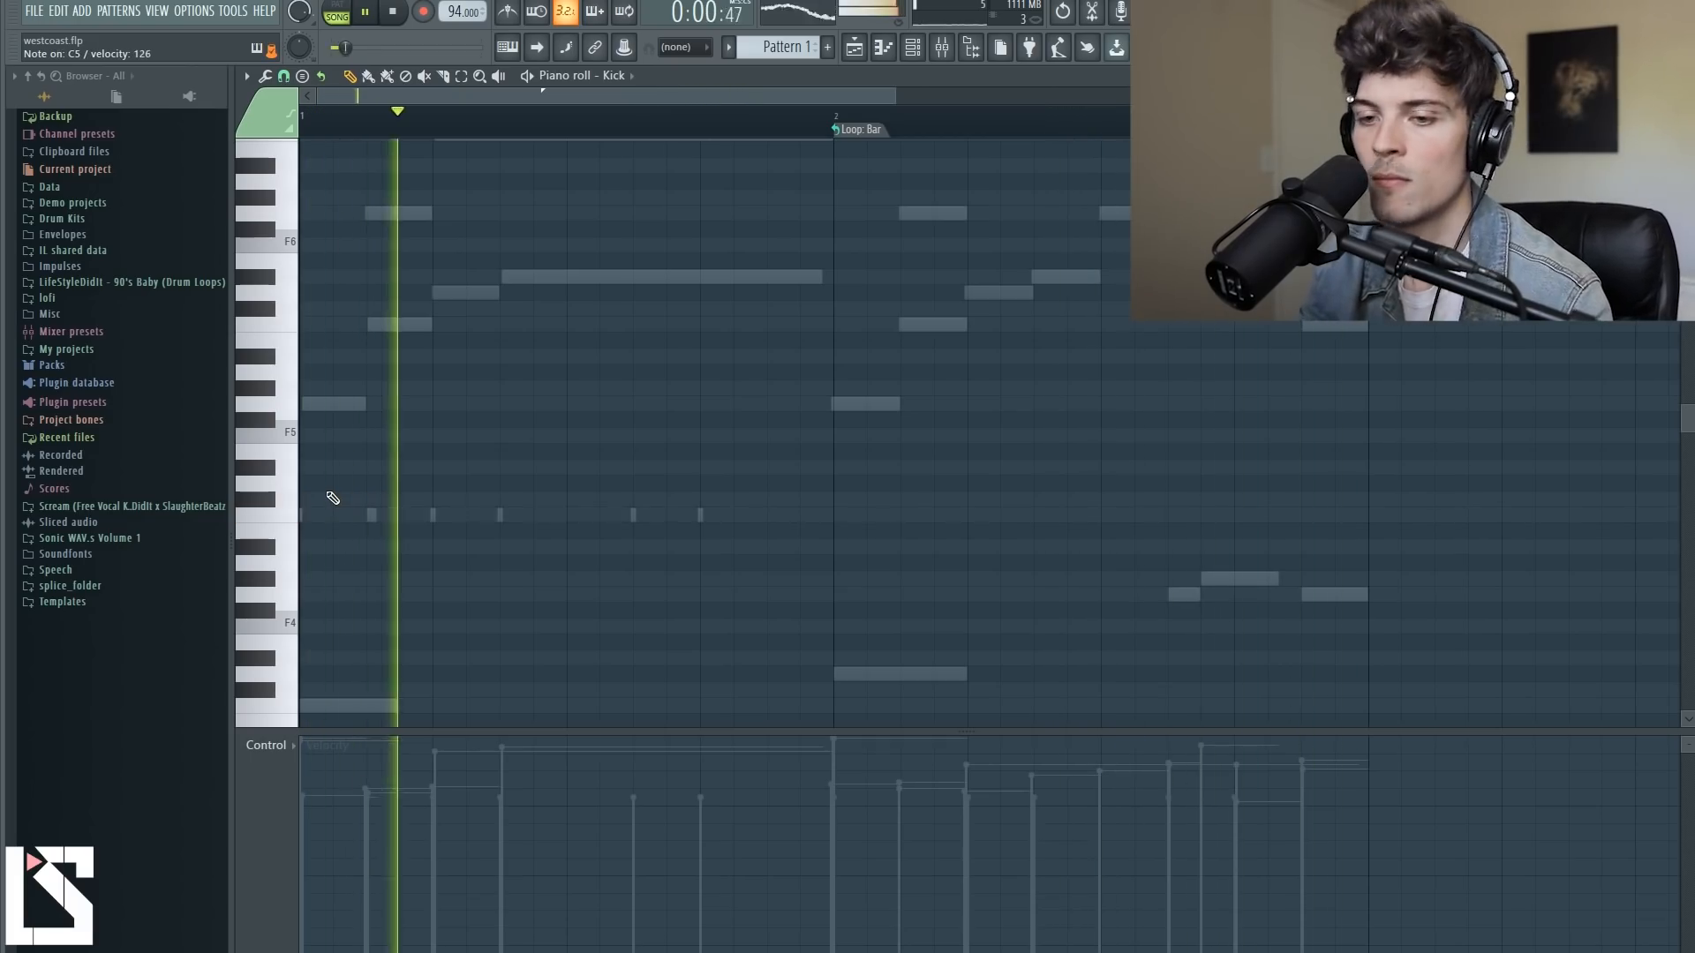
key(space)
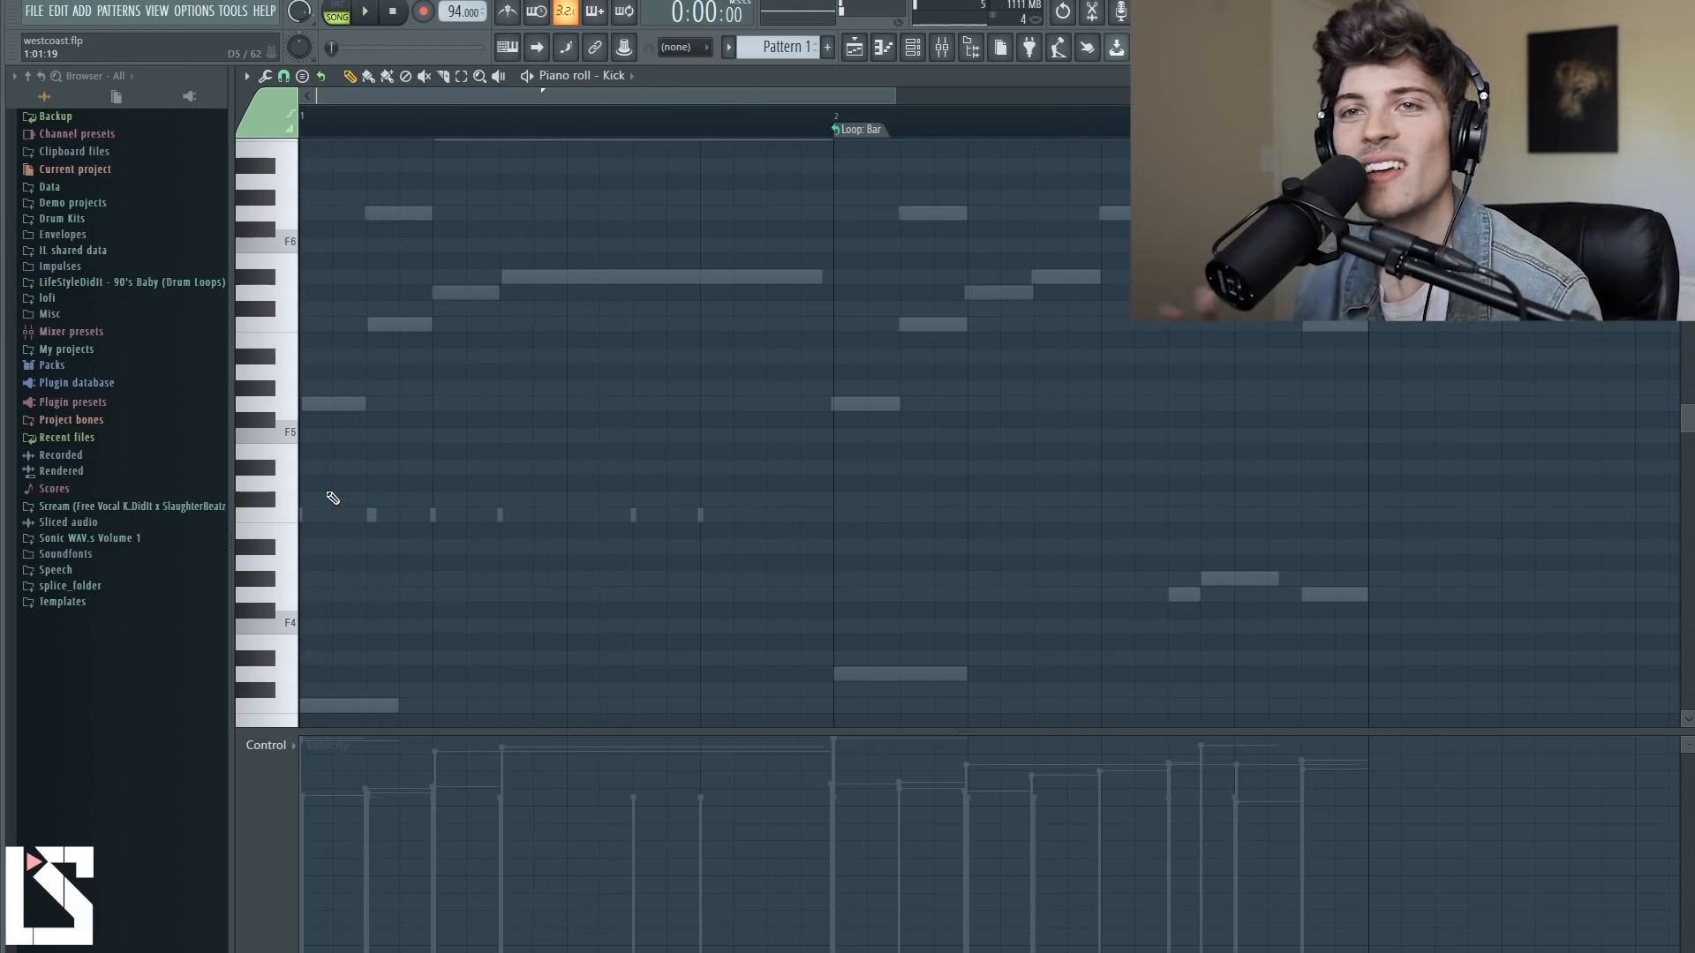
Program C5 kick notes on steps 1 and 7 of bar 1 and steps 1, 7, 11 and 13 of bar 2, auditioning the loop.
click(338, 515)
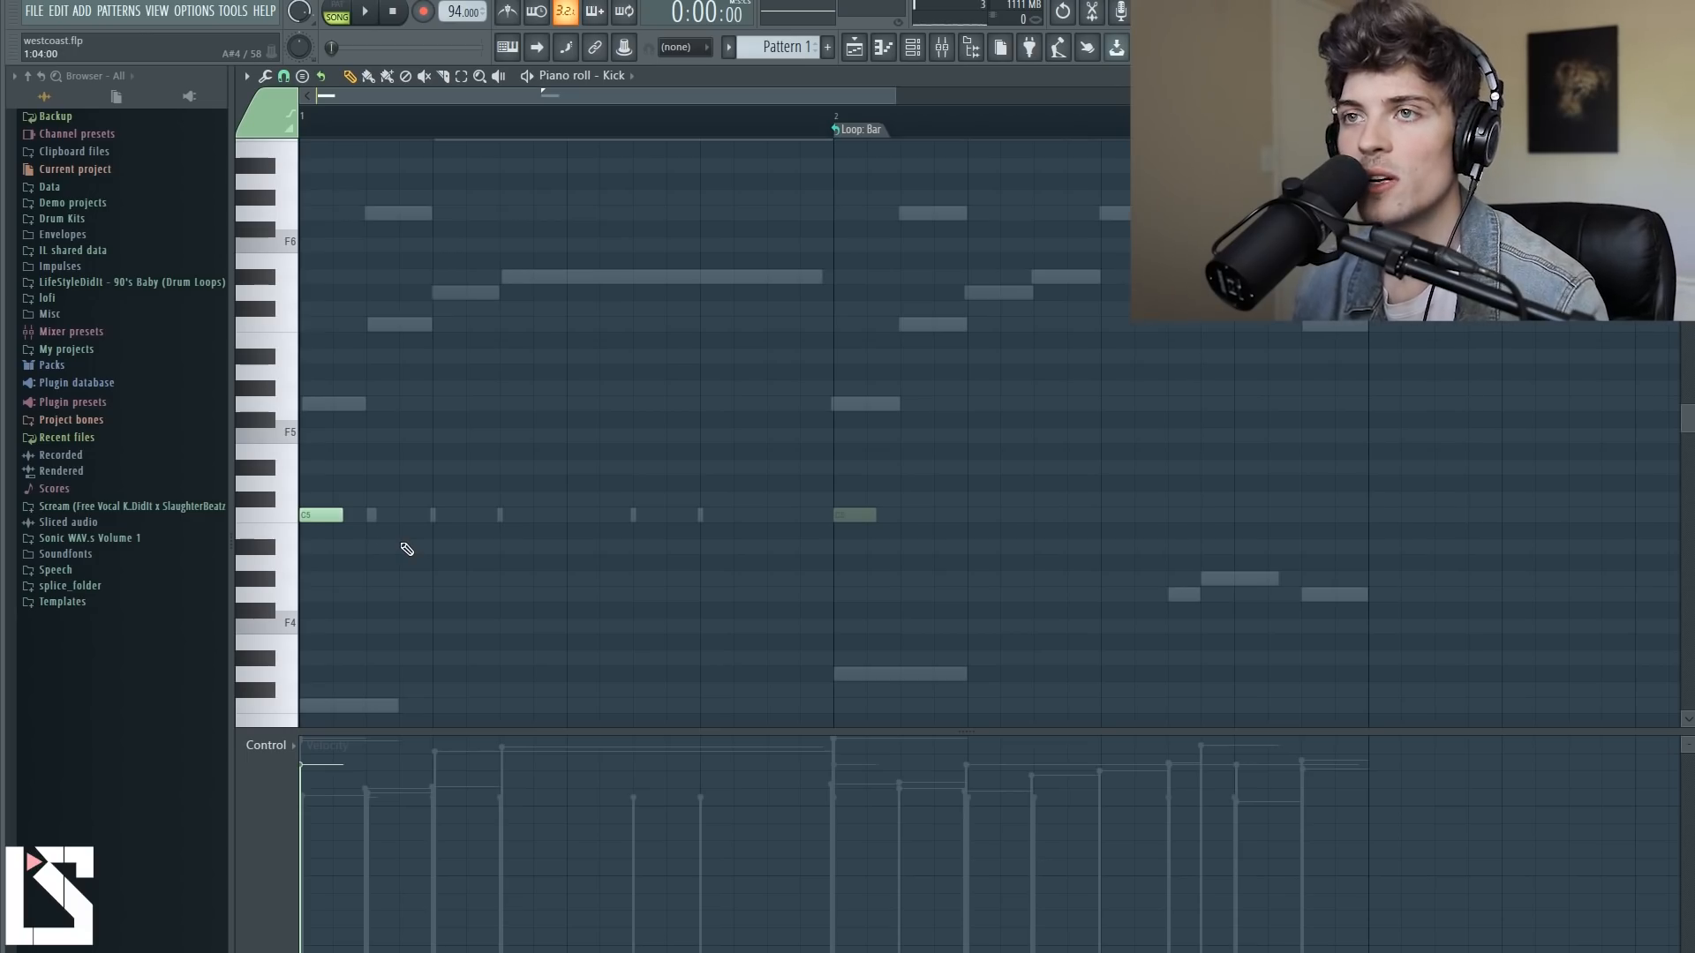
key(space)
click(518, 516)
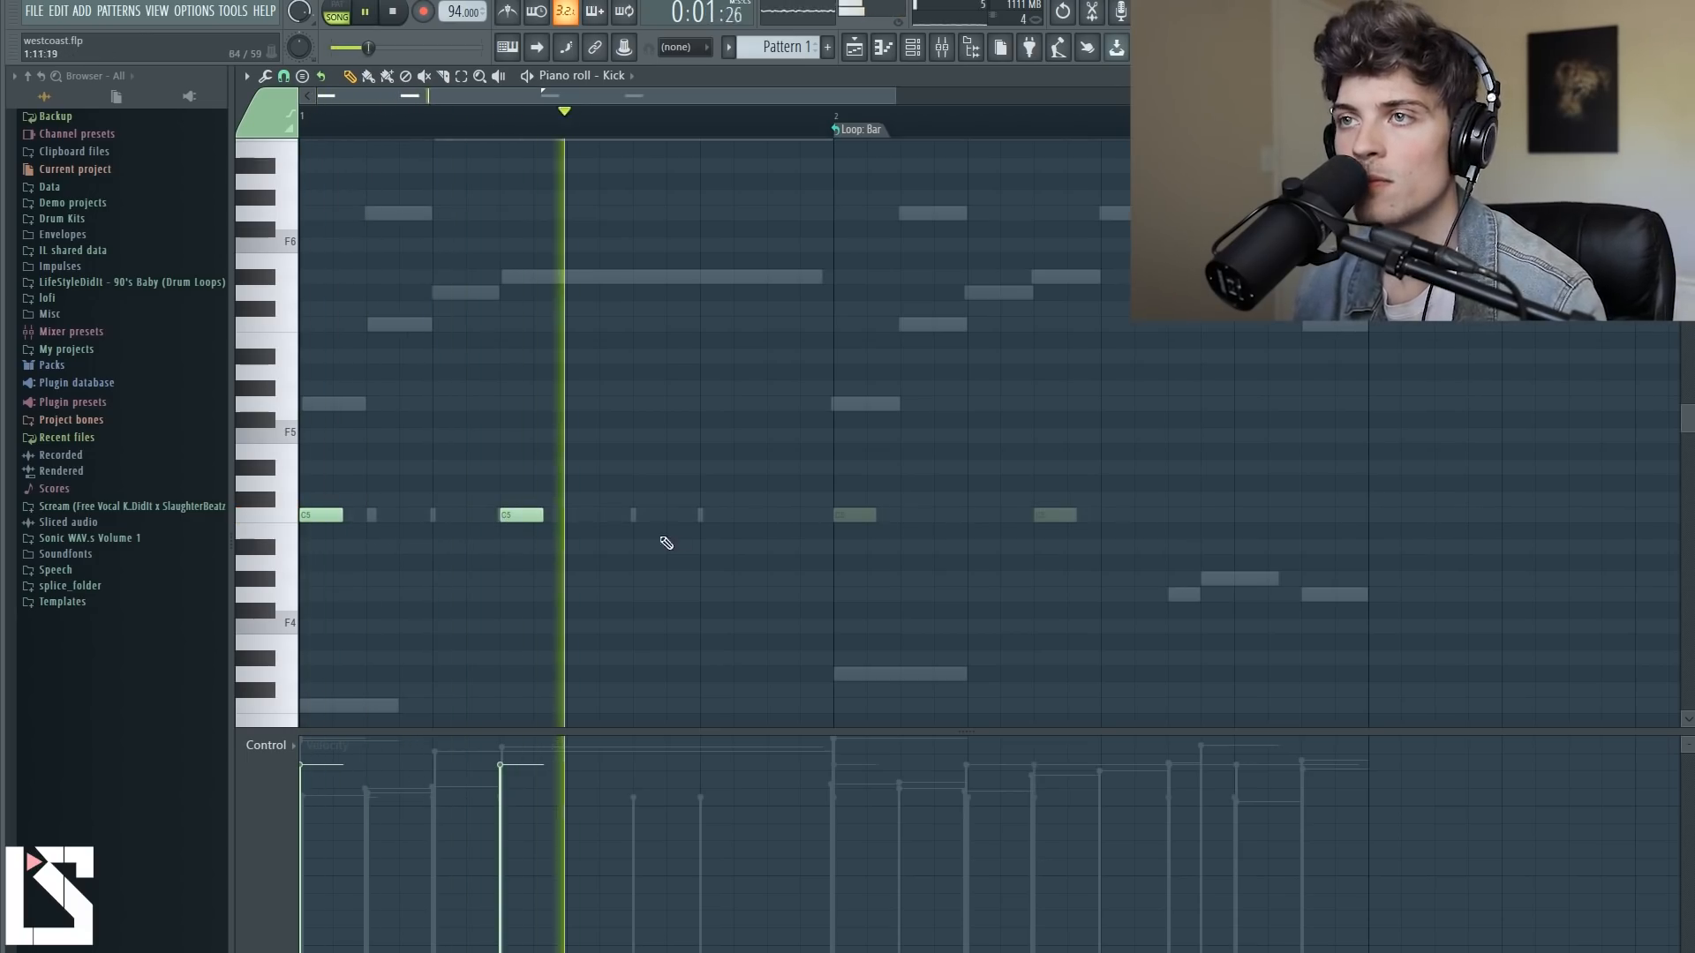
click(849, 516)
click(1050, 517)
click(1187, 516)
click(1252, 517)
key(space)
click(1052, 130)
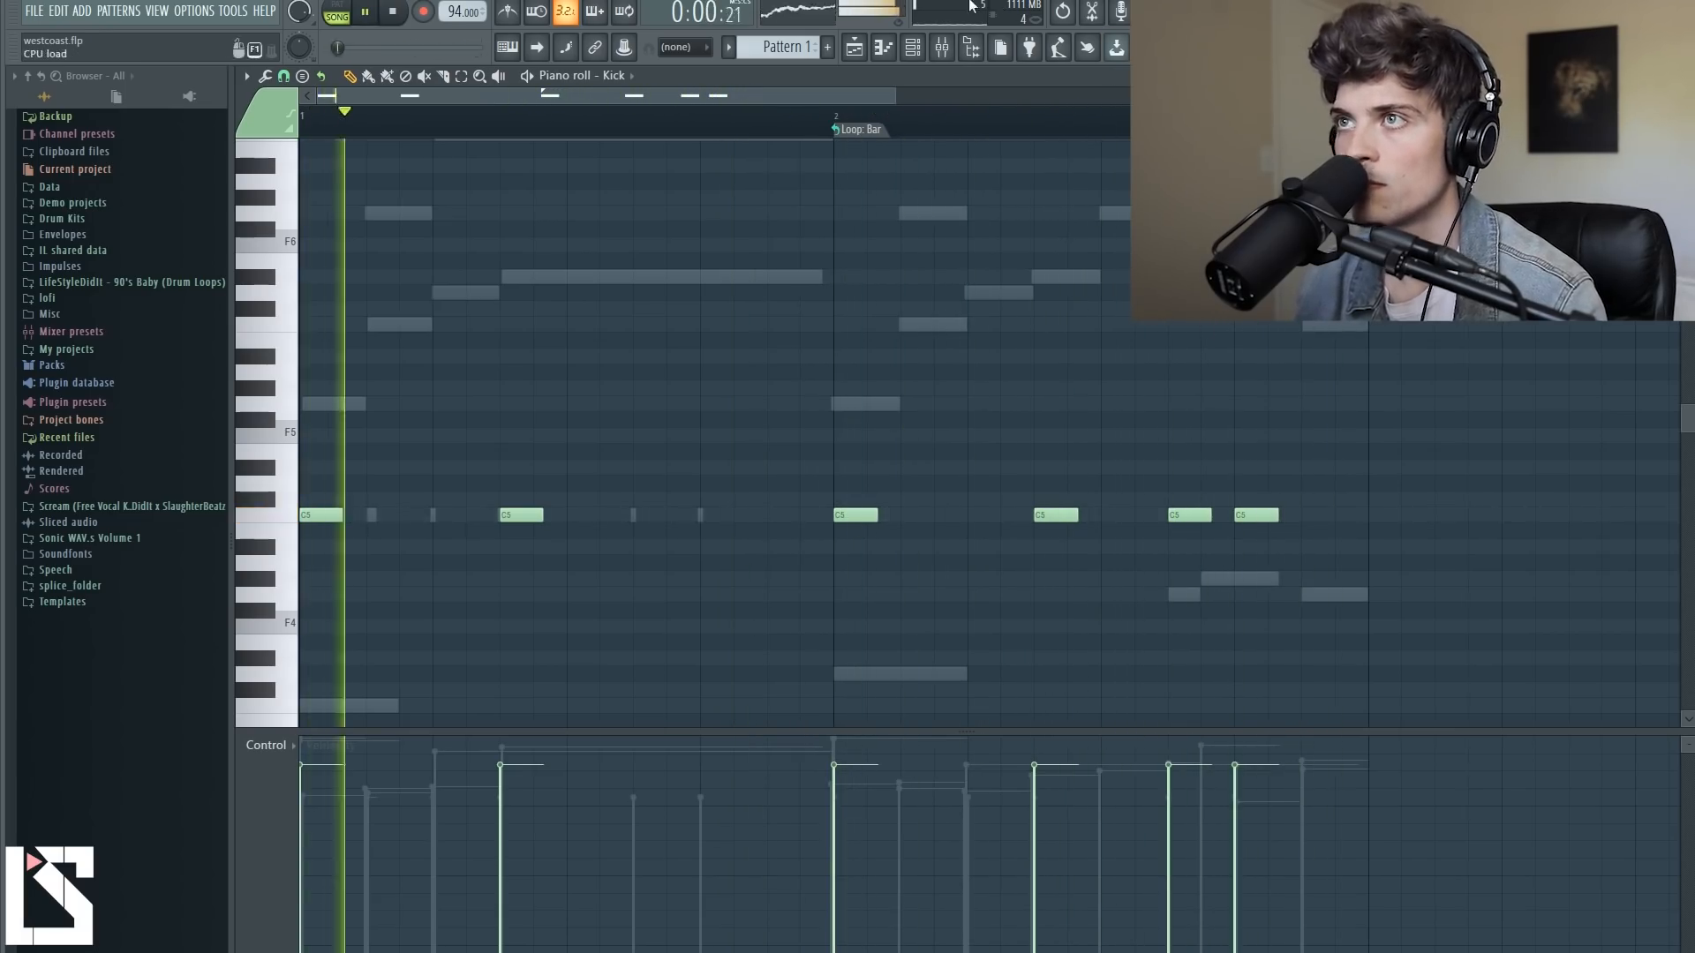
Check the Janitorial Duties Lead patch on the Omnisphere channel and try out melody notes over the loop.
click(920, 49)
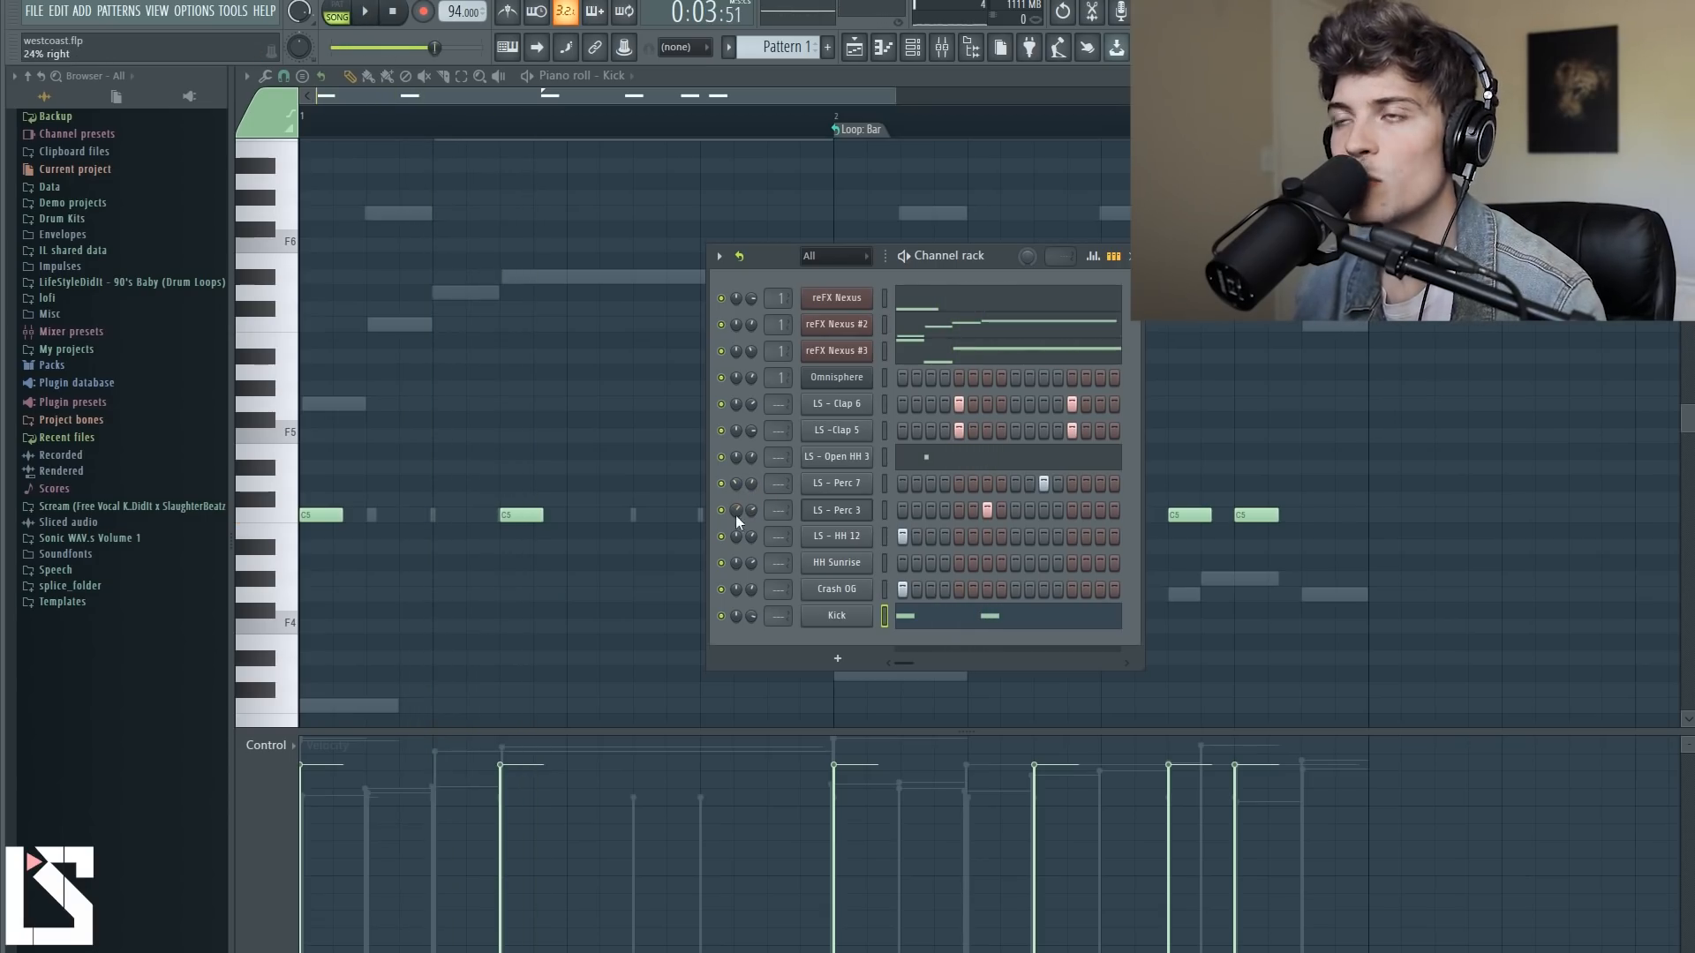
click(846, 379)
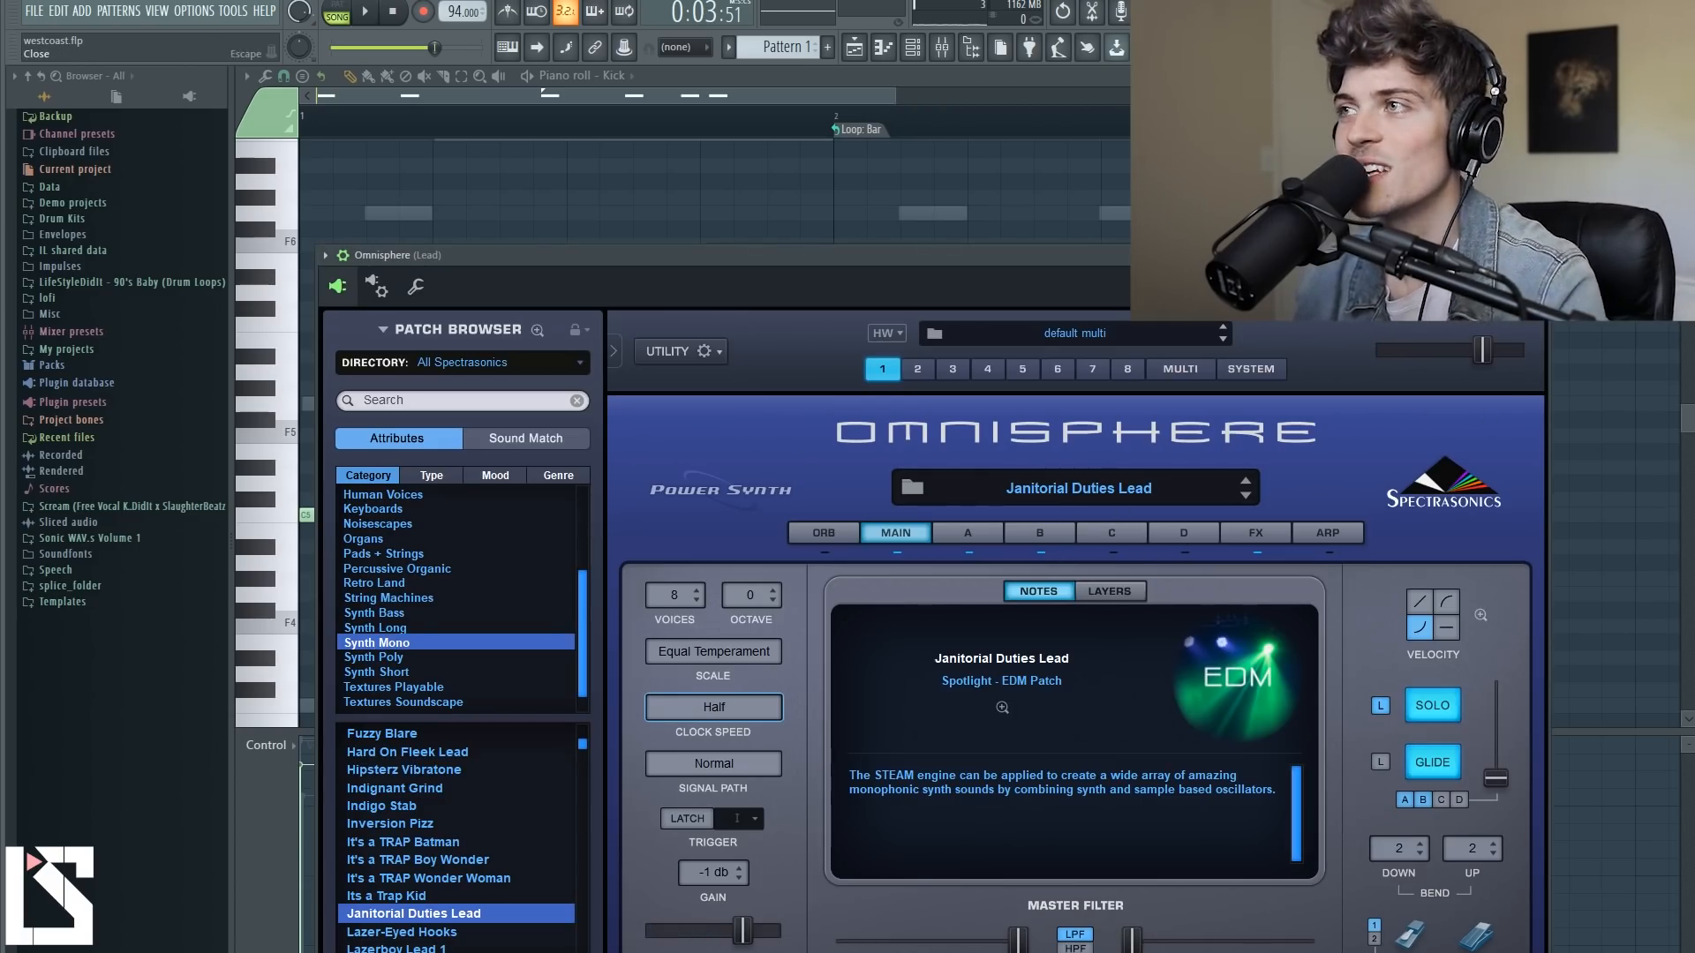
click(1539, 255)
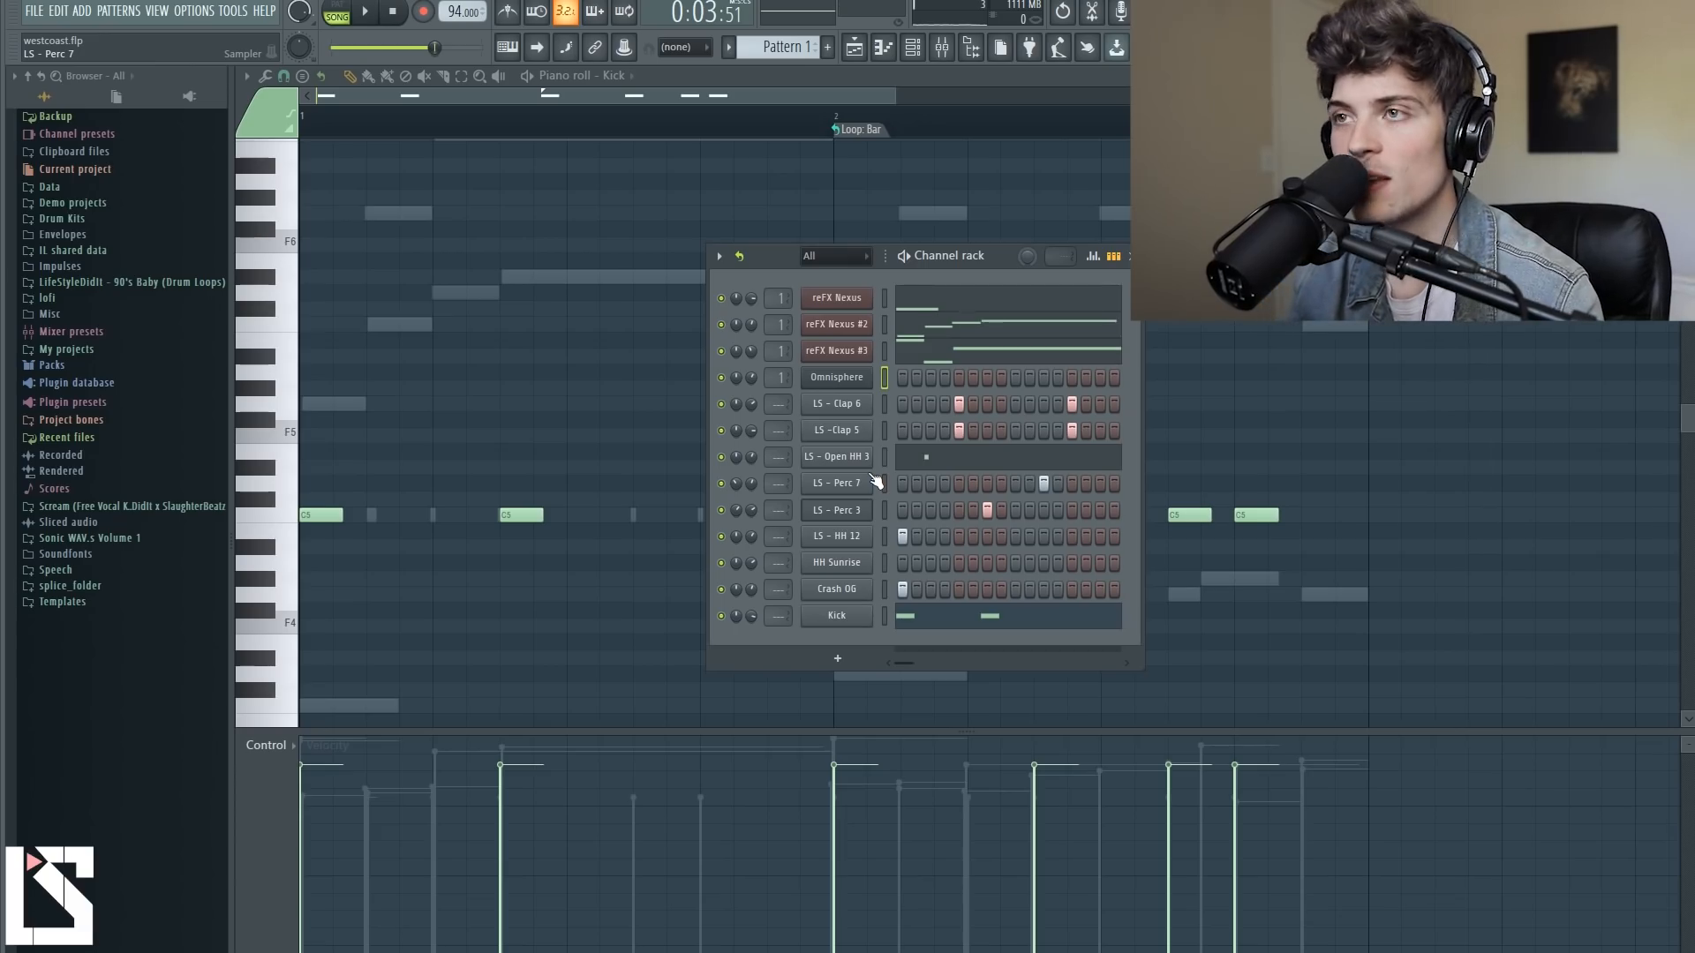
key(space)
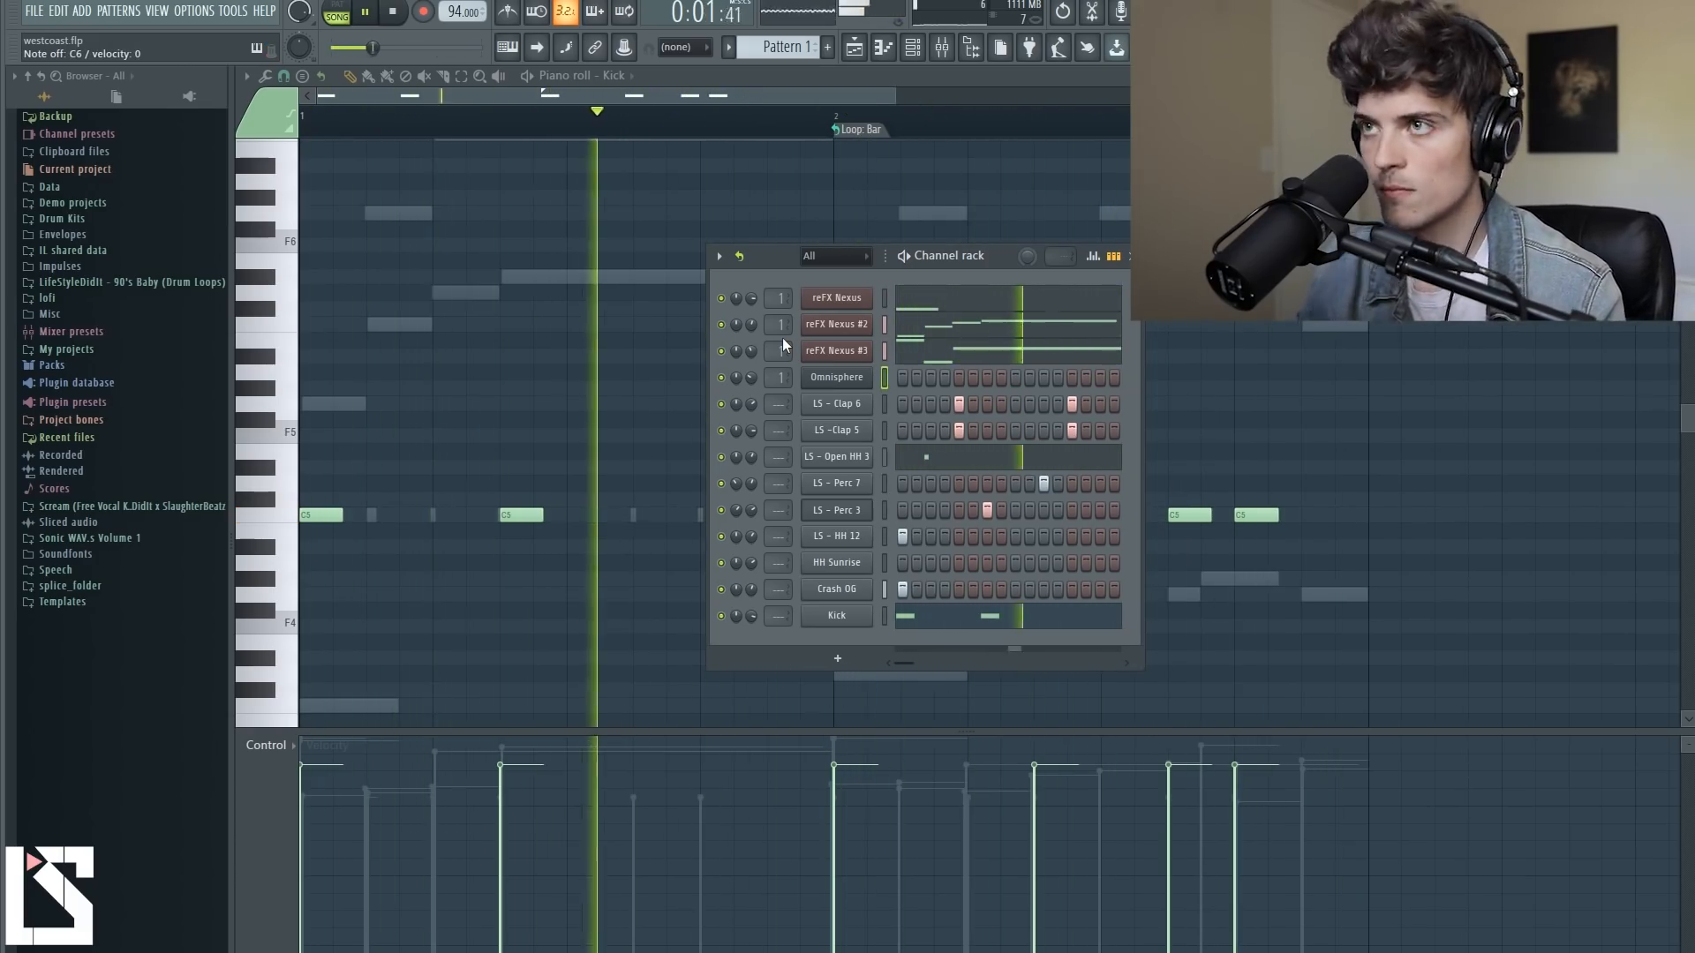
key(space)
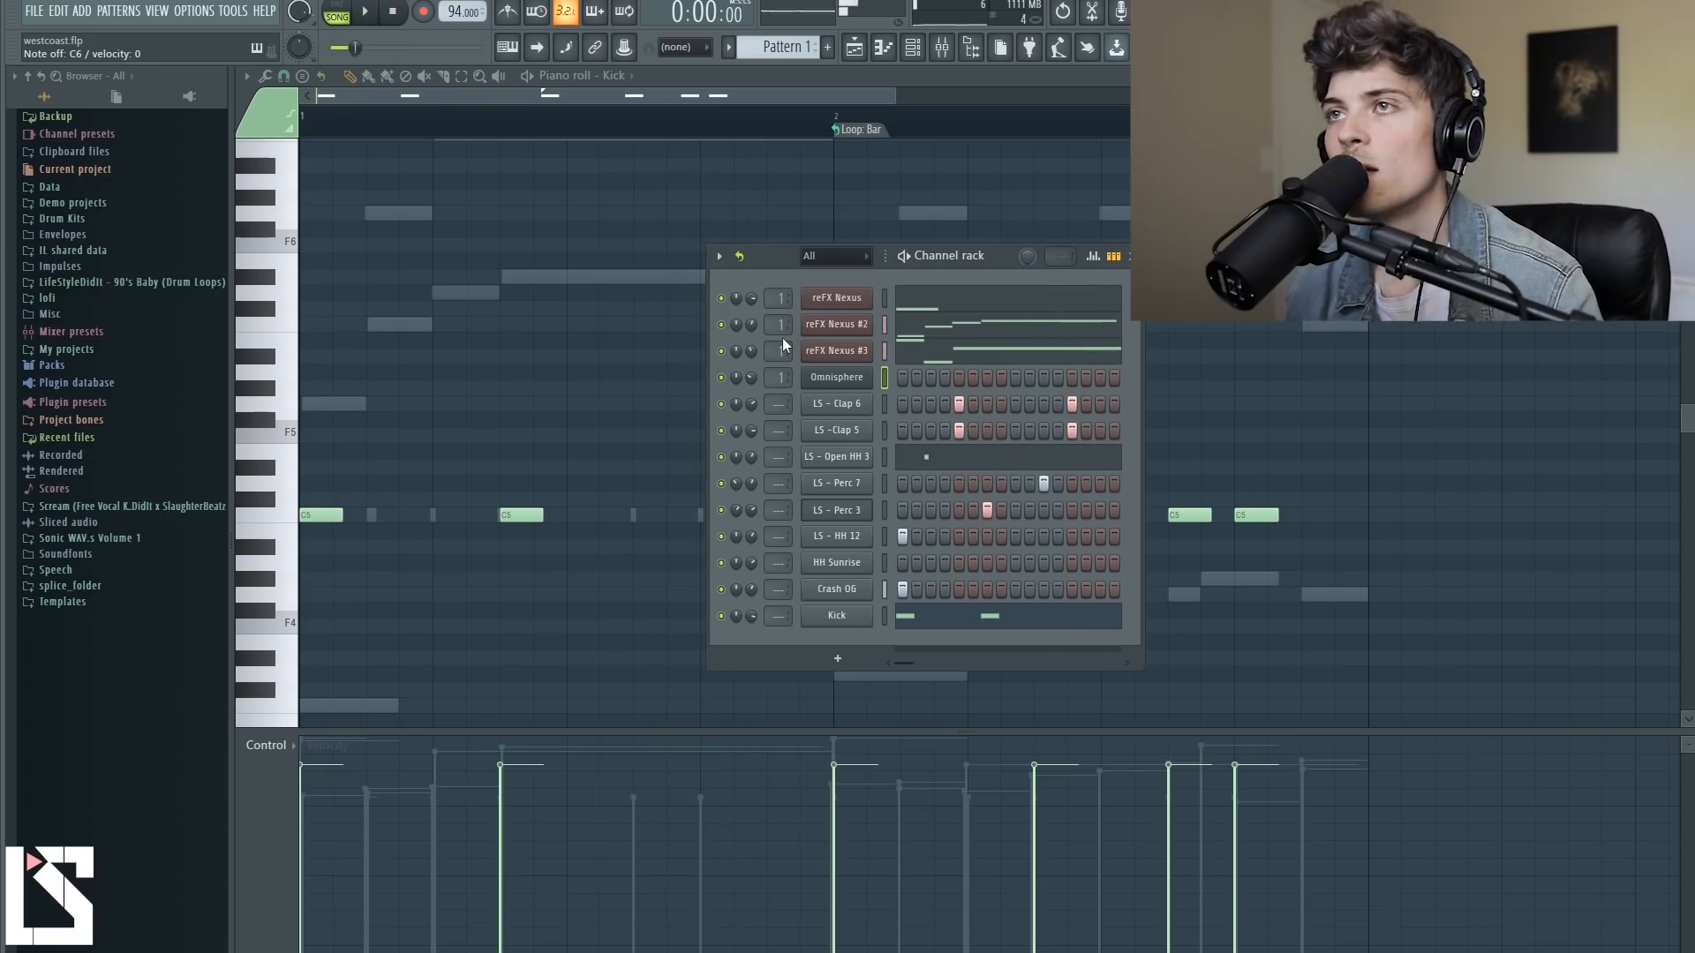
Record a lead melody live on the Omnisphere channel over the two-bar loop.
click(424, 17)
click(897, 641)
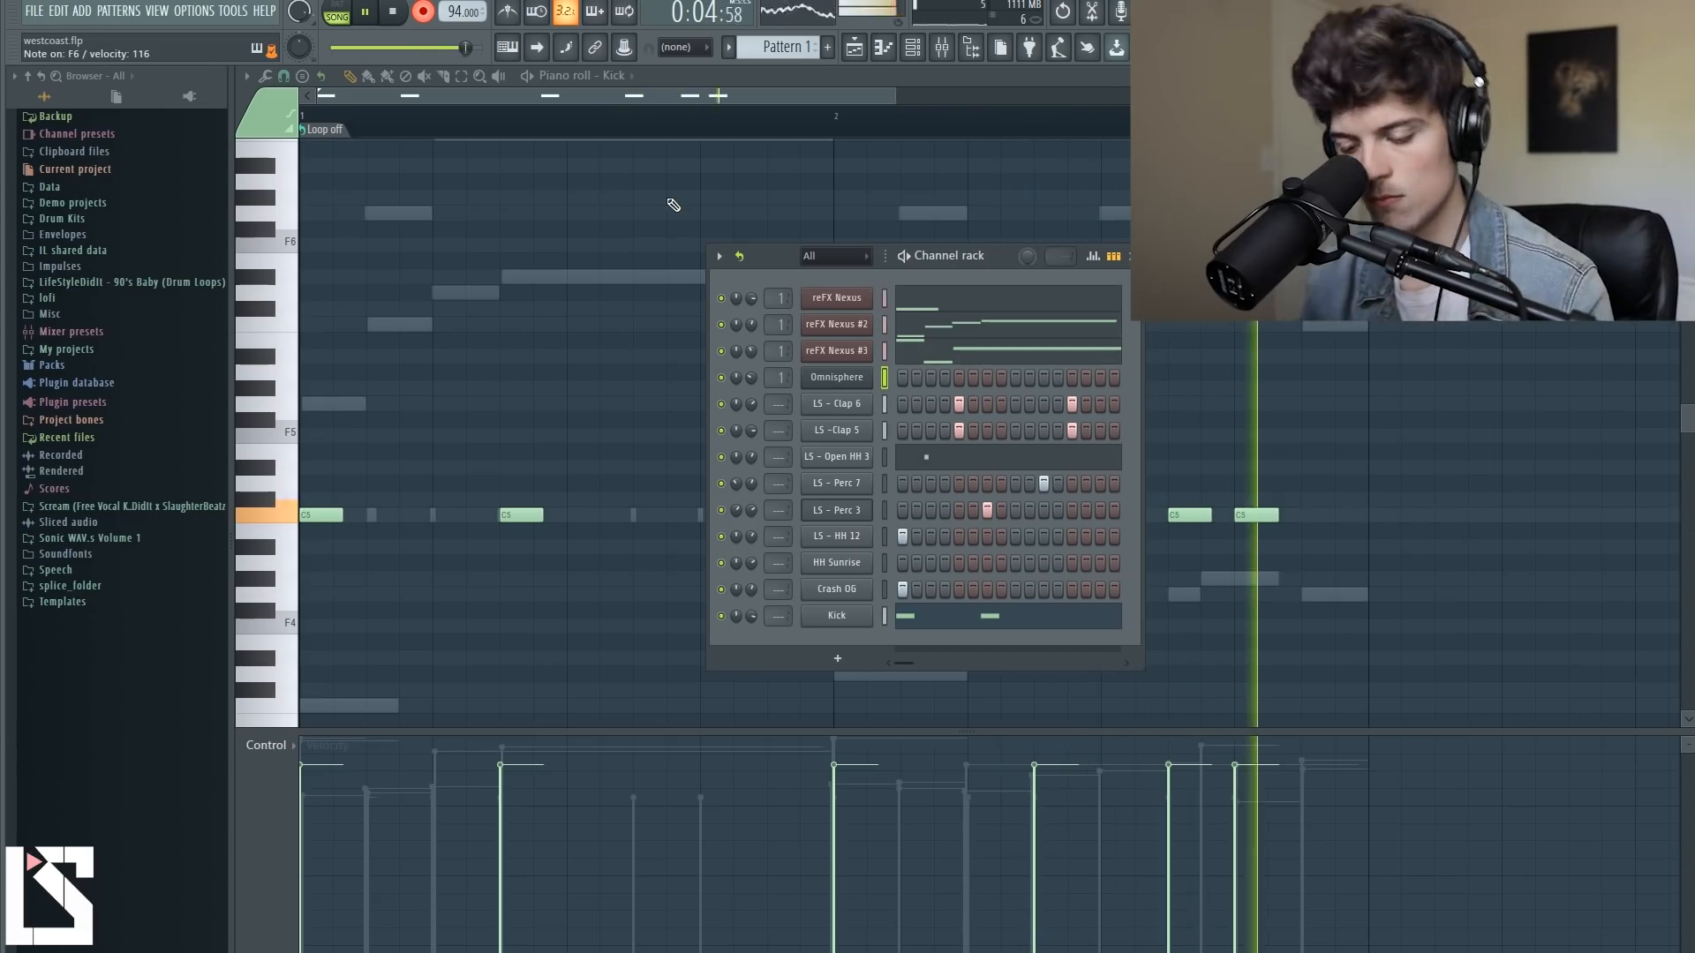
key(space)
Duplicate the two-bar playlist clips into bars 3–4 and repeat the one-bar percussion clips to fill all four bars.
key(F5)
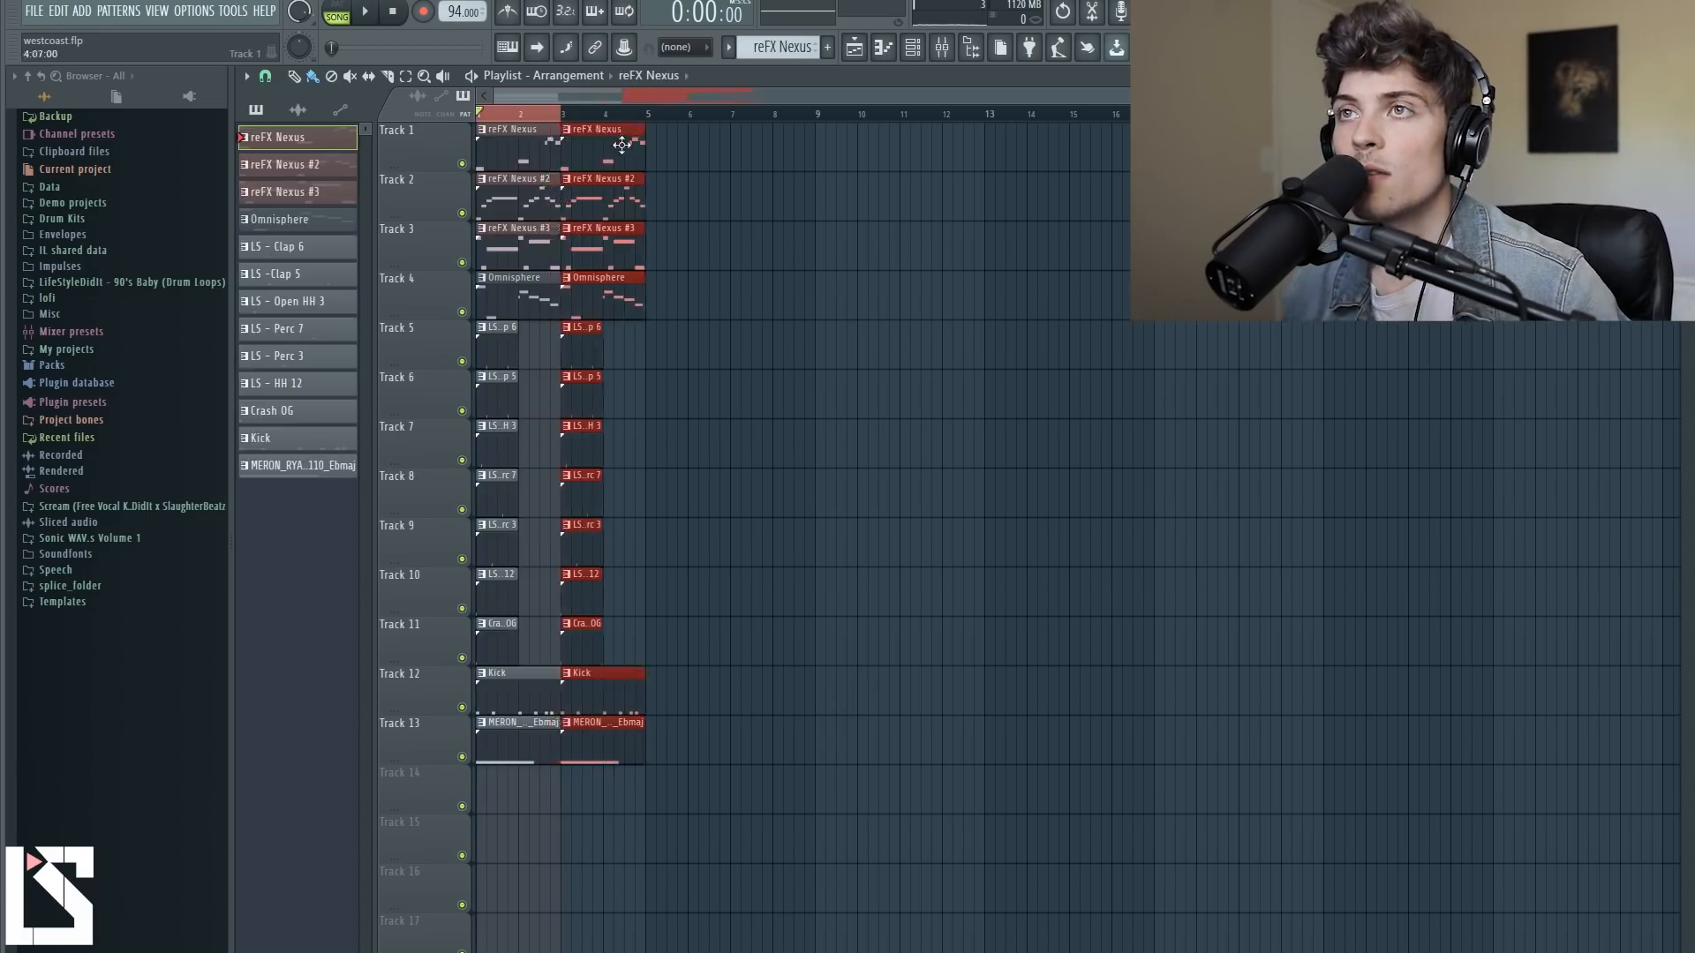
drag(624, 140, 614, 146)
mouse_move(657, 344)
mouse_down()
mouse_move(567, 465)
mouse_move(488, 637)
mouse_move(543, 634)
mouse_up()
ctrl+click(797, 664)
click(529, 114)
ctrl+click(619, 118)
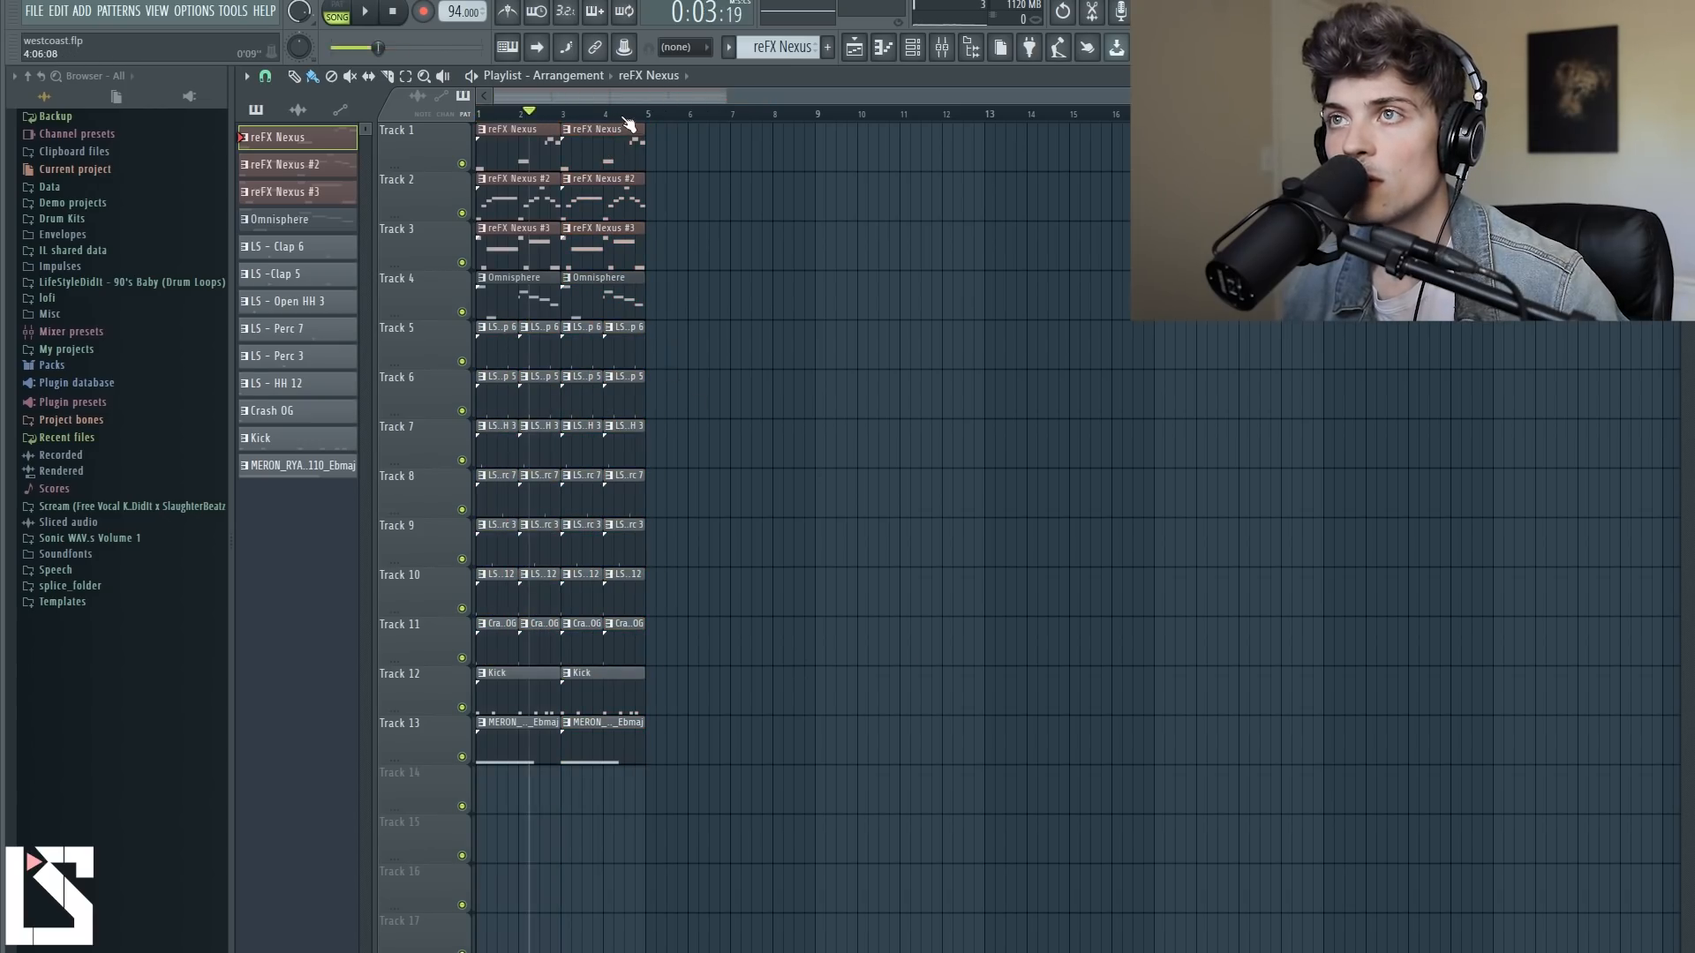
Duplicate the whole four-bar arrangement into bars 5–8 of the playlist.
key(ctrl+a)
mouse_move(524, 144)
mouse_down()
mouse_move(725, 145)
mouse_move(693, 146)
mouse_up()
click(634, 119)
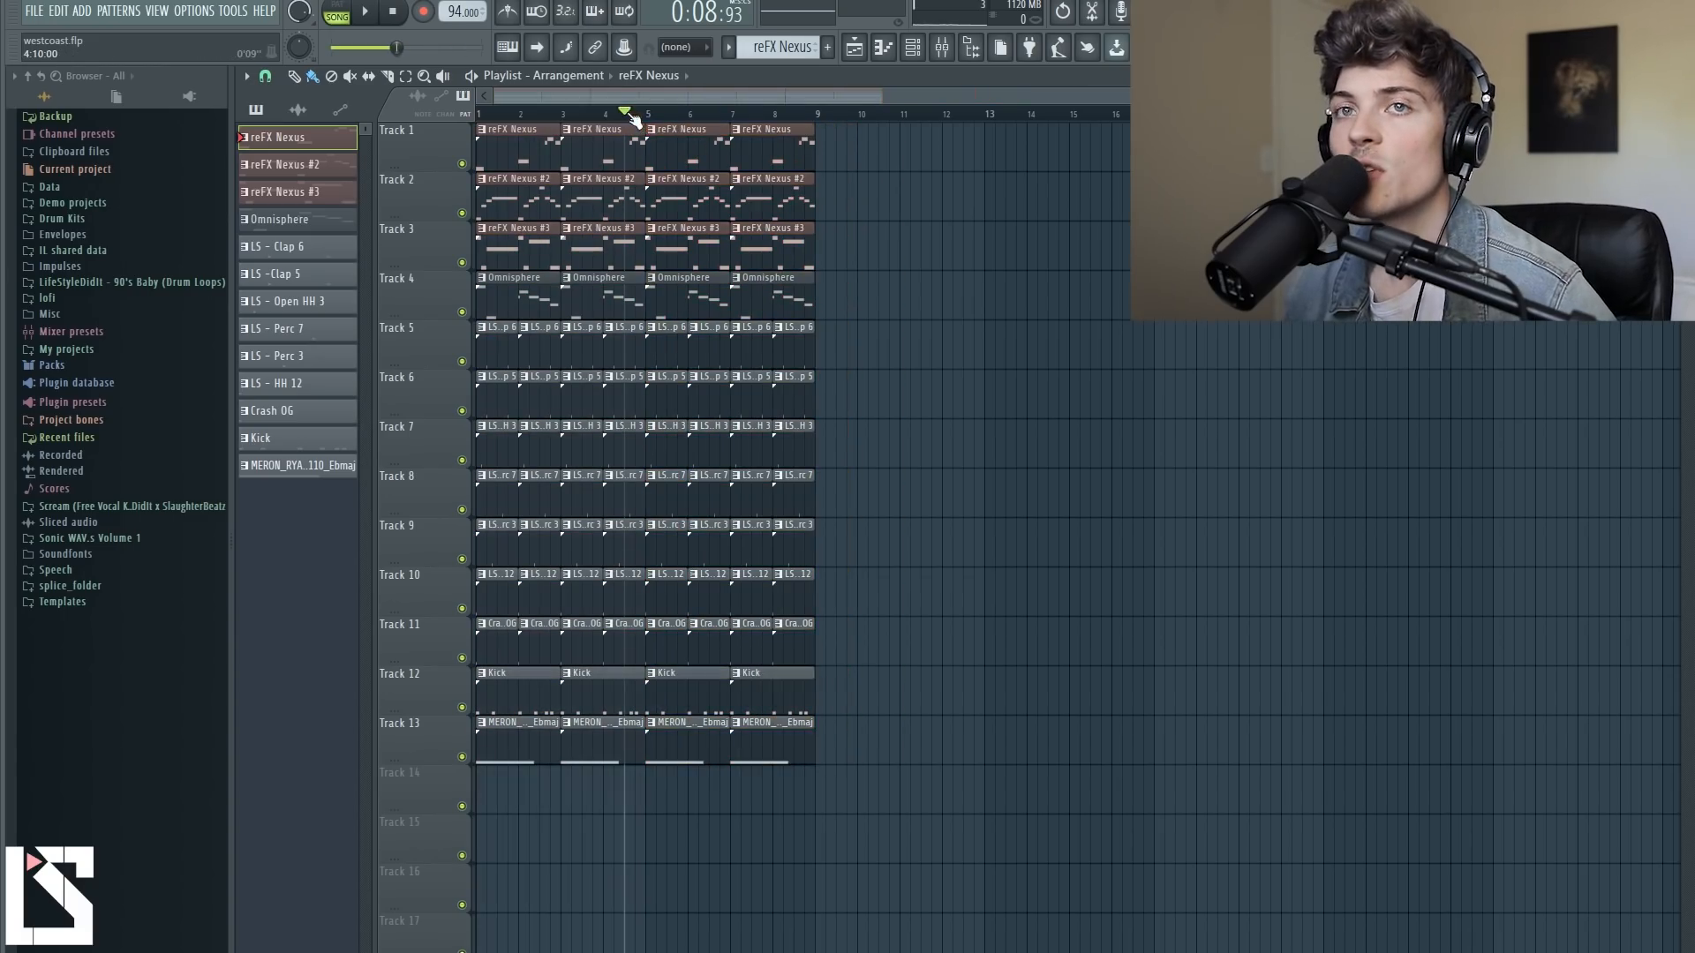
Build a four-bar intro from reFX Nexus, reFX Nexus #2 and reFX Nexus #3 clips, with the full eight-bar arrangement starting at bar 5.
scroll(837, 123, up, 3)
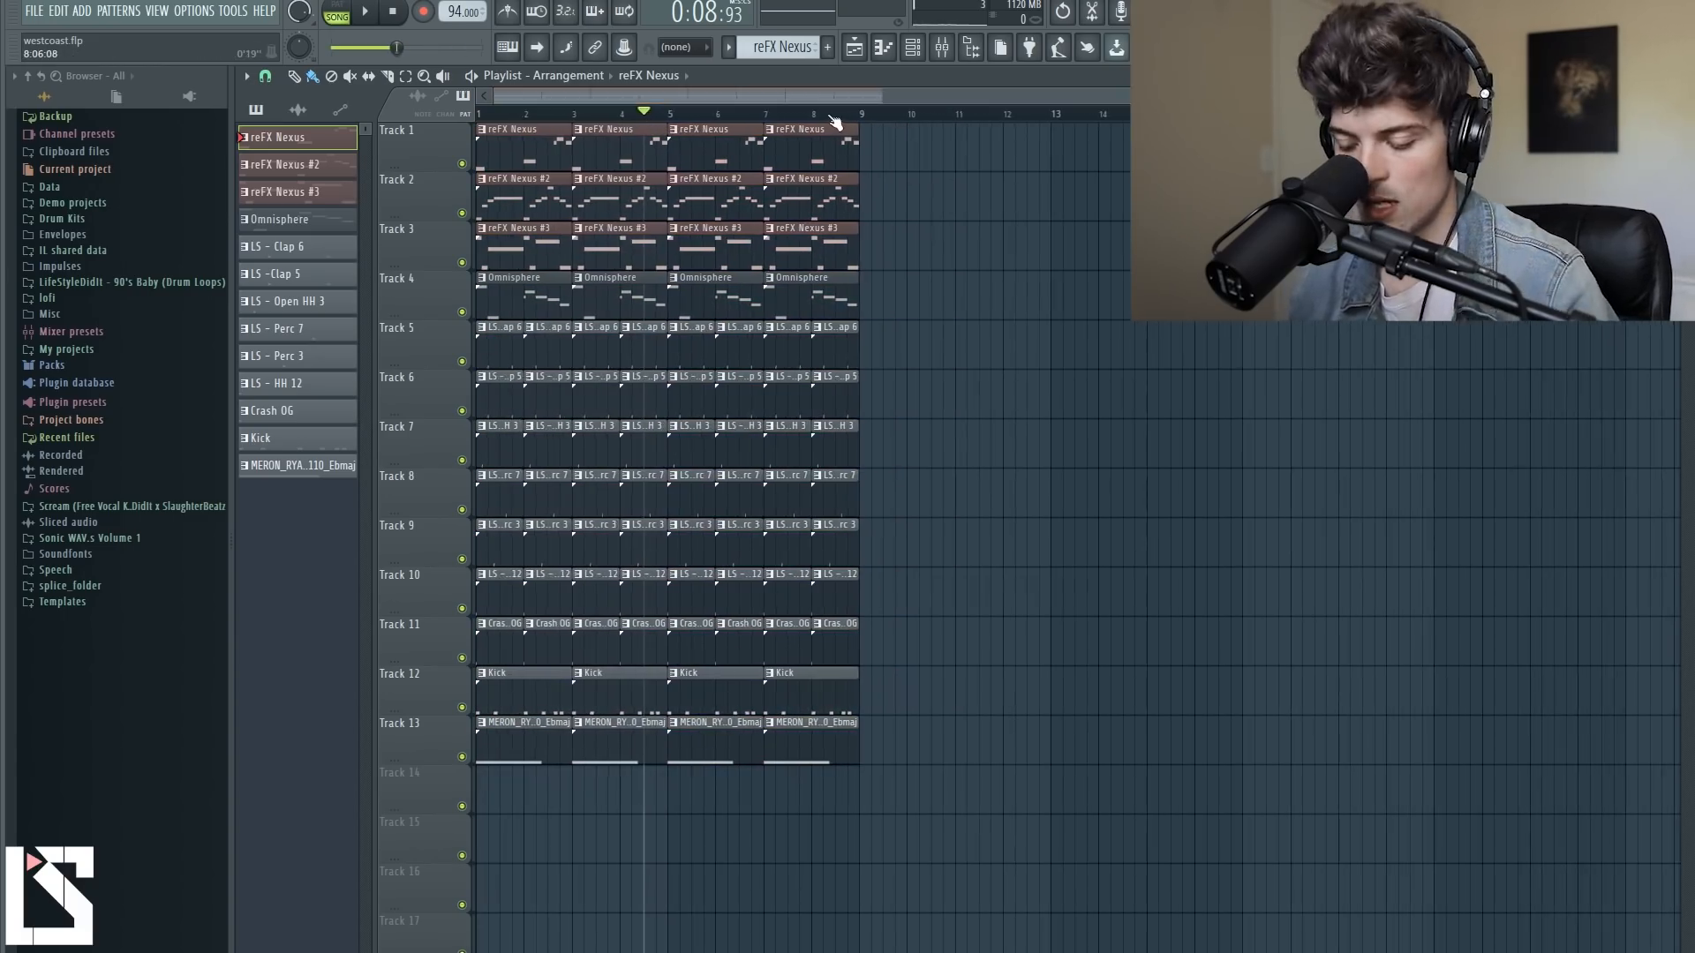
mouse_move(918, 153)
mouse_down()
mouse_move(763, 222)
mouse_move(871, 824)
mouse_up()
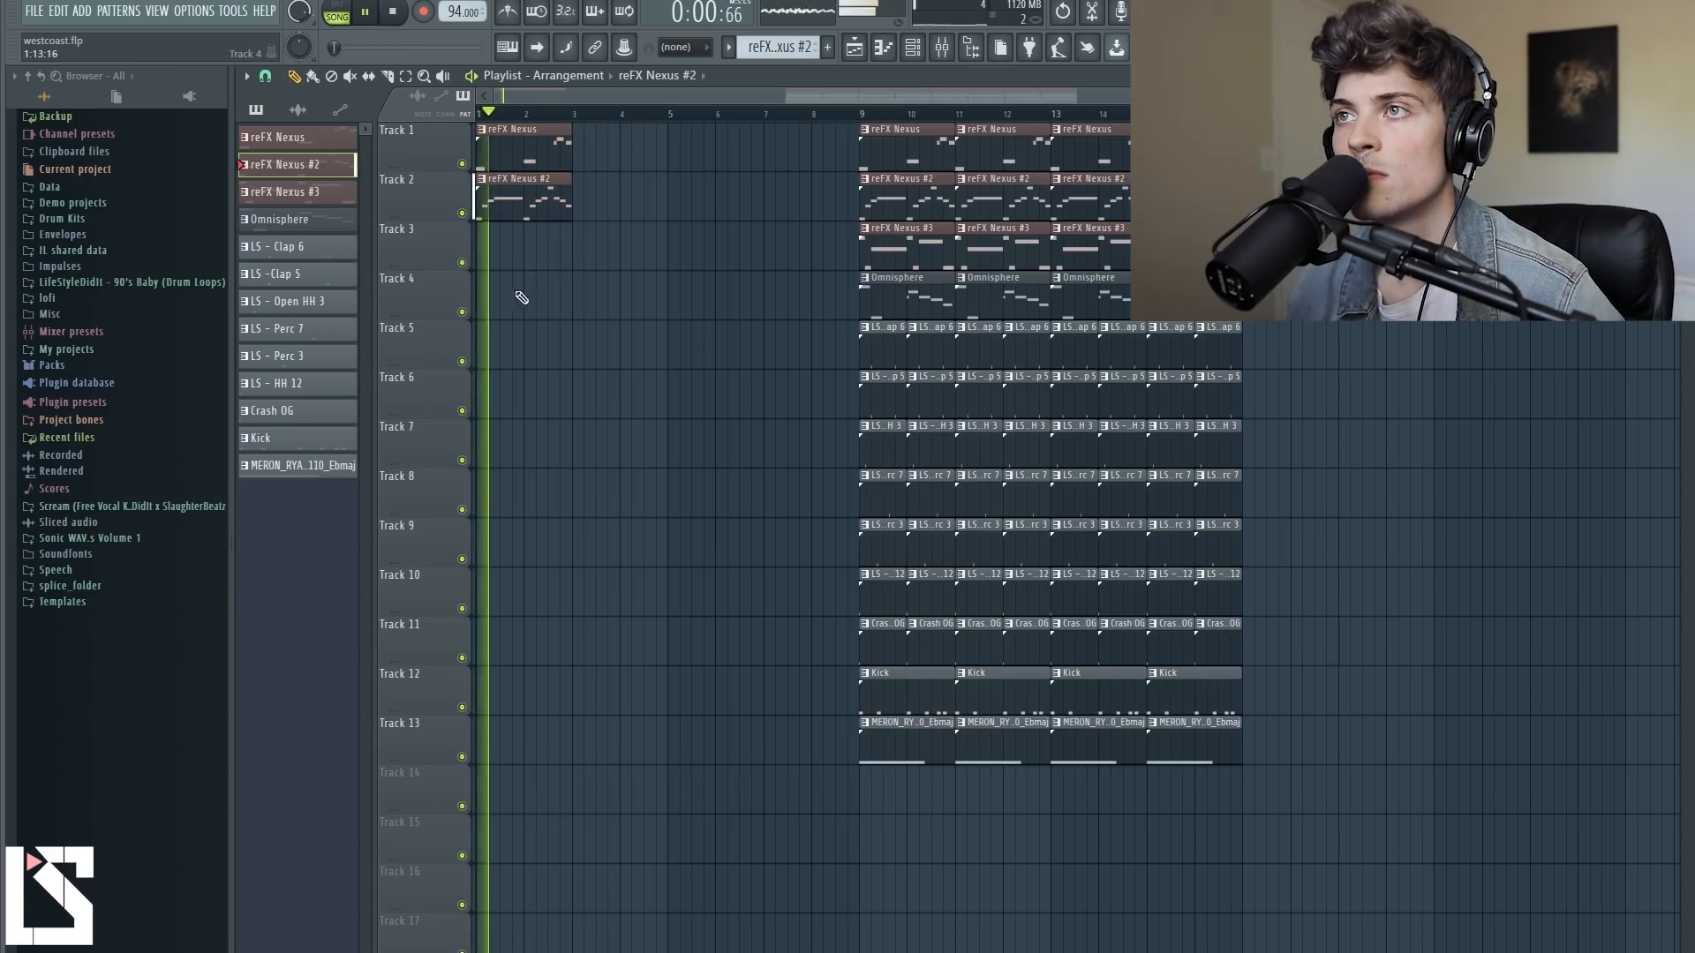
click(292, 192)
drag(521, 246, 484, 245)
drag(611, 344, 613, 160)
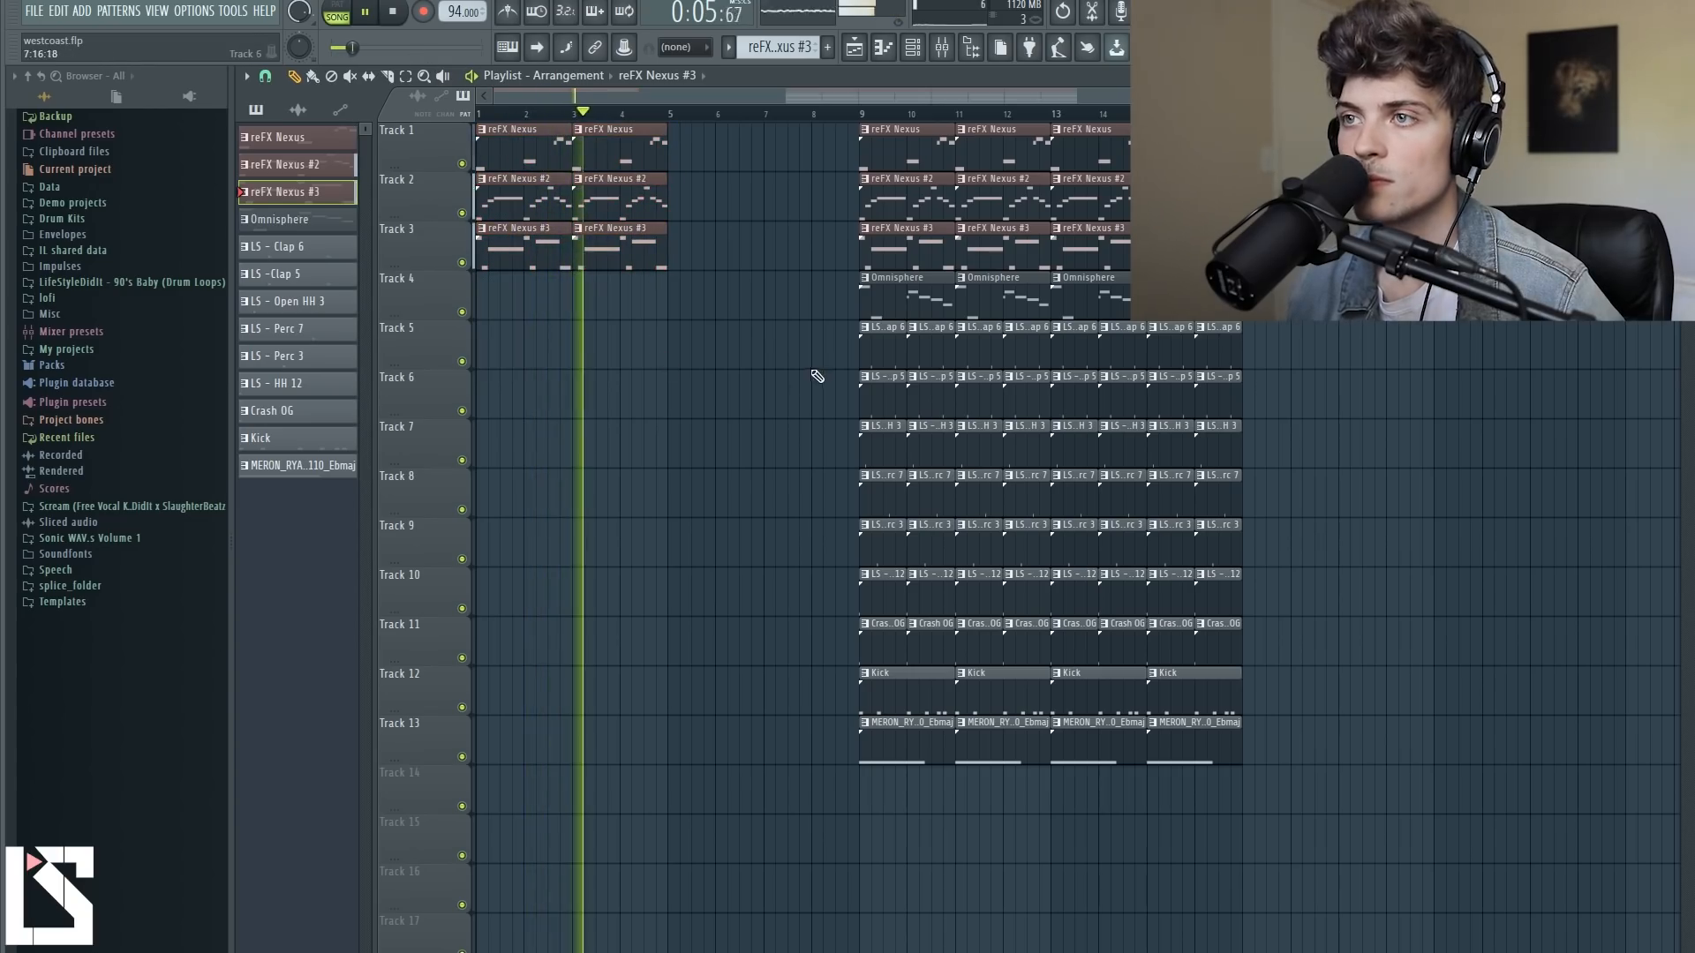
drag(824, 910, 1293, 124)
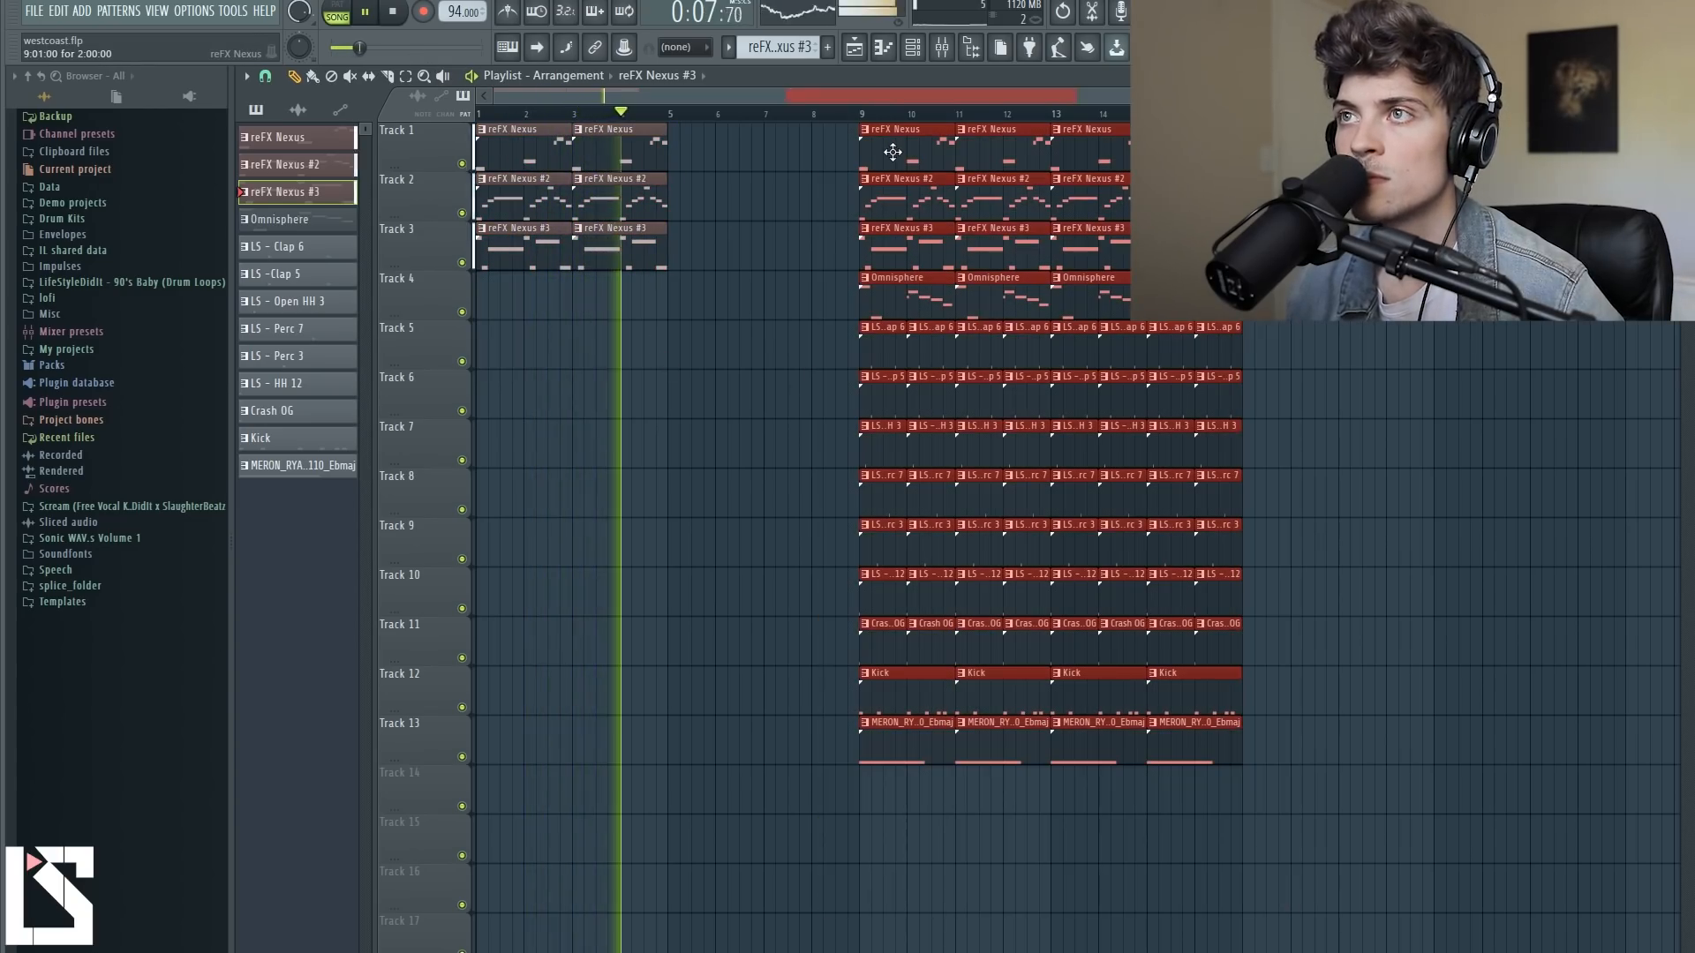
scroll(865, 97, down, 1)
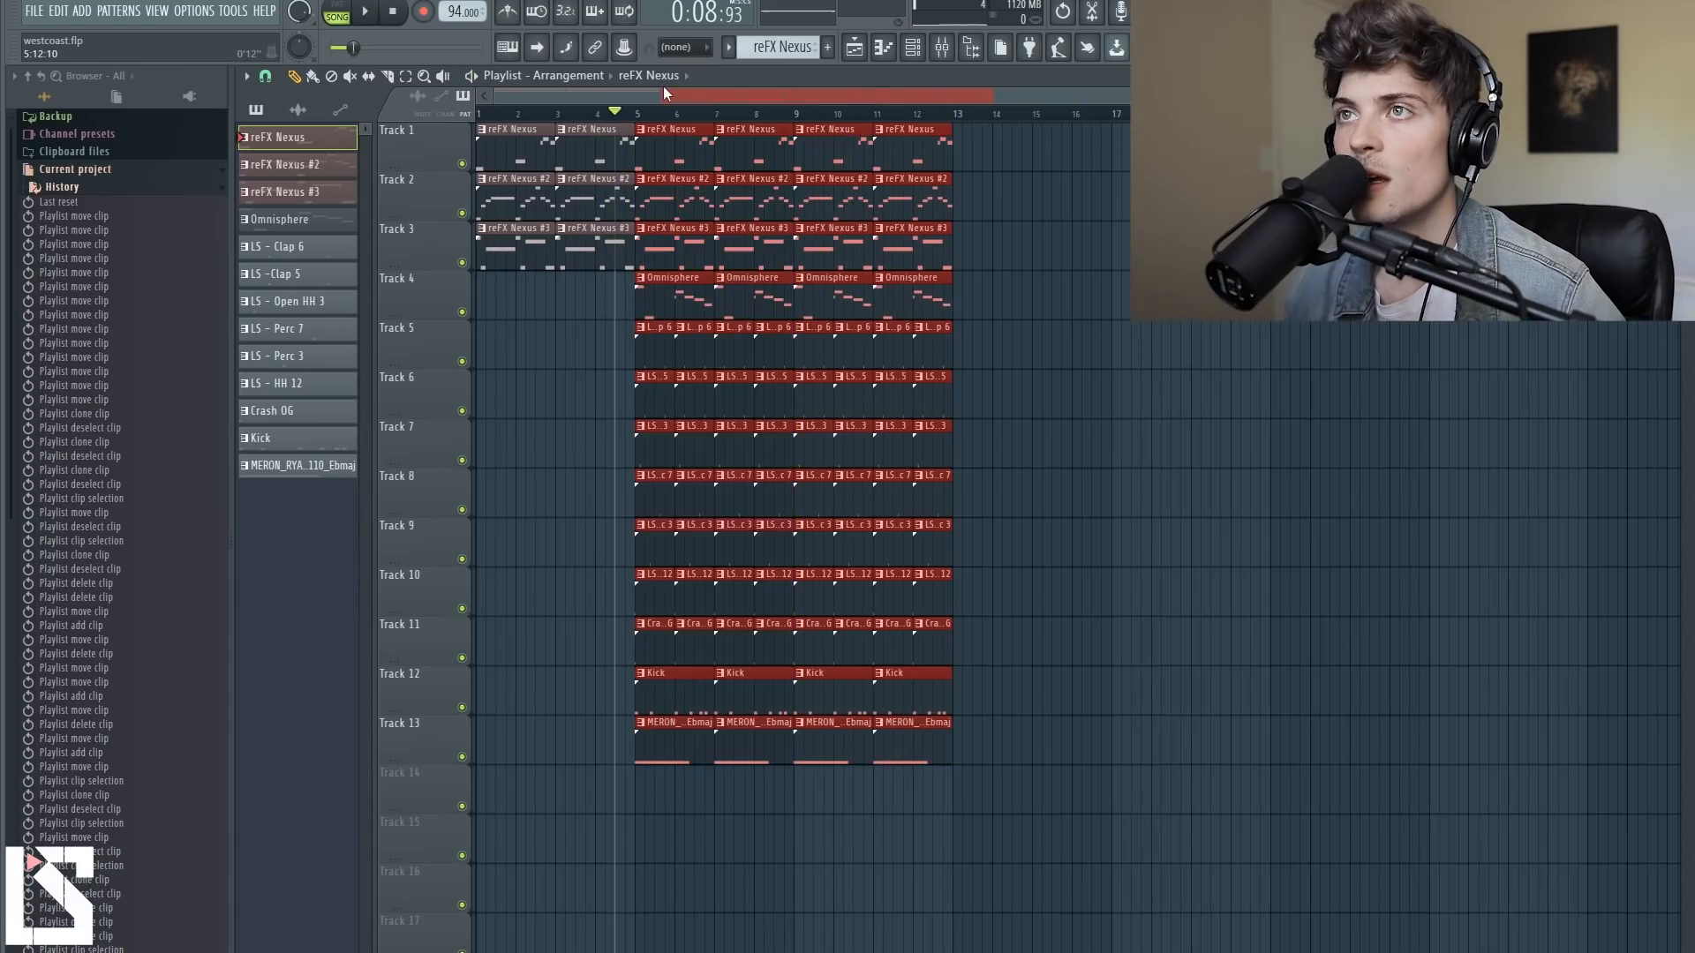
Make the Kick clip at bar 5 unique and open its notes in the piano roll.
scroll(663, 87, up, 2)
scroll(685, 115, up, 2)
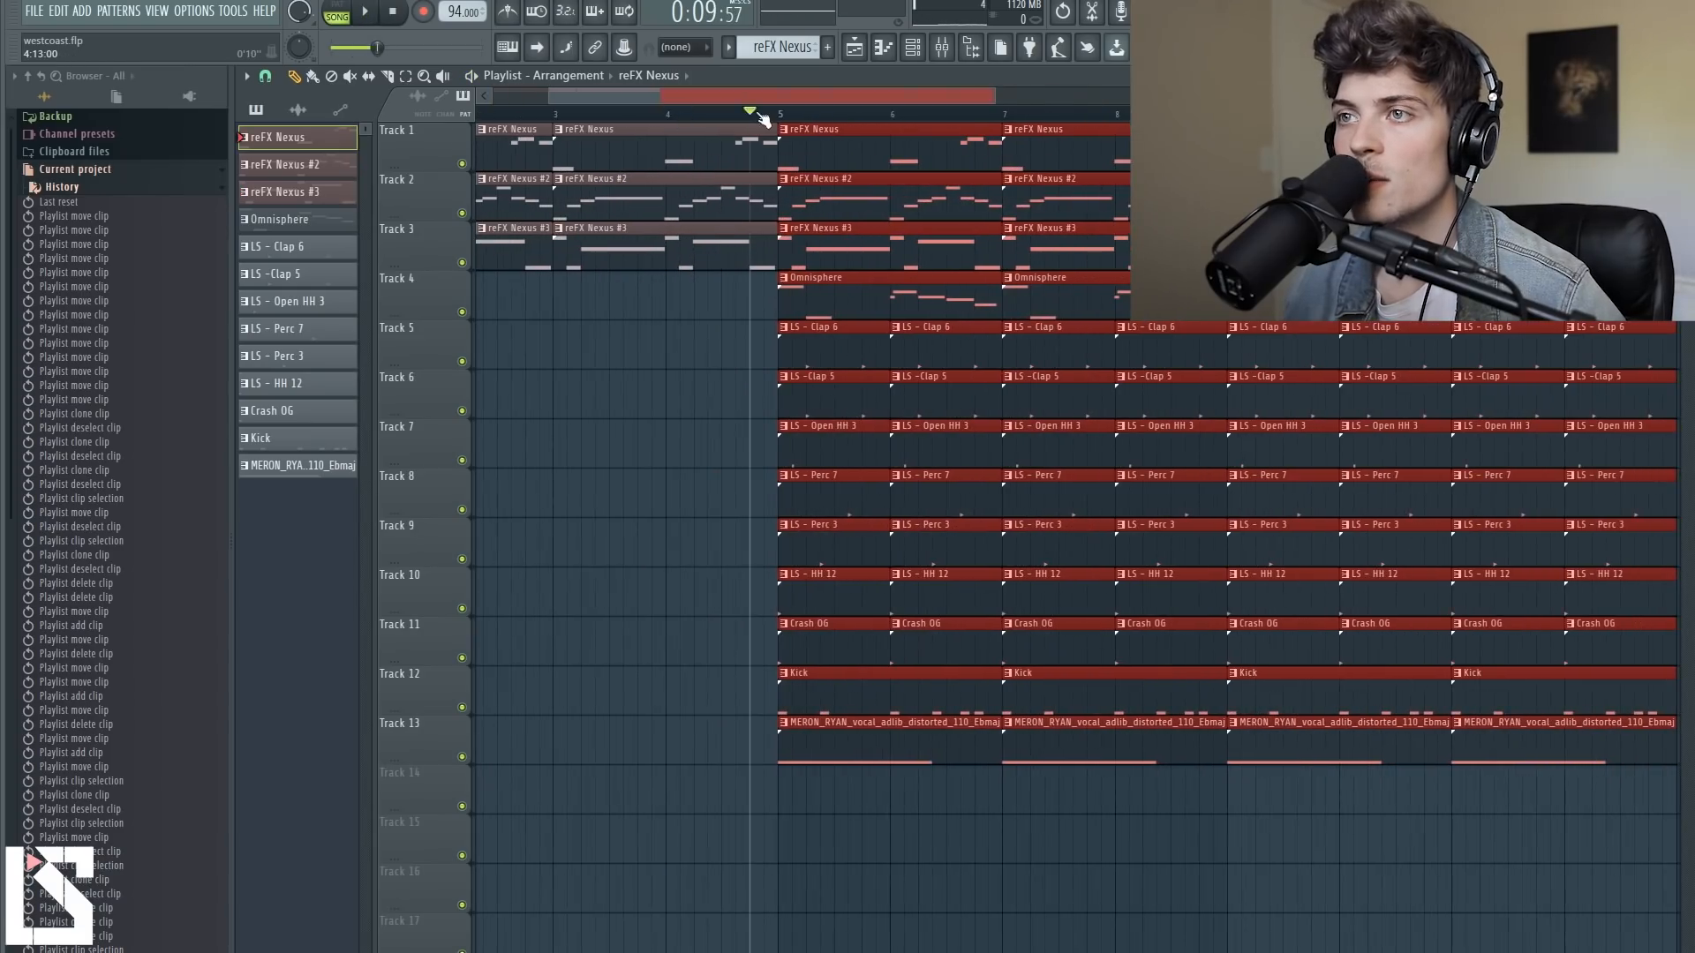
click(775, 646)
click(784, 675)
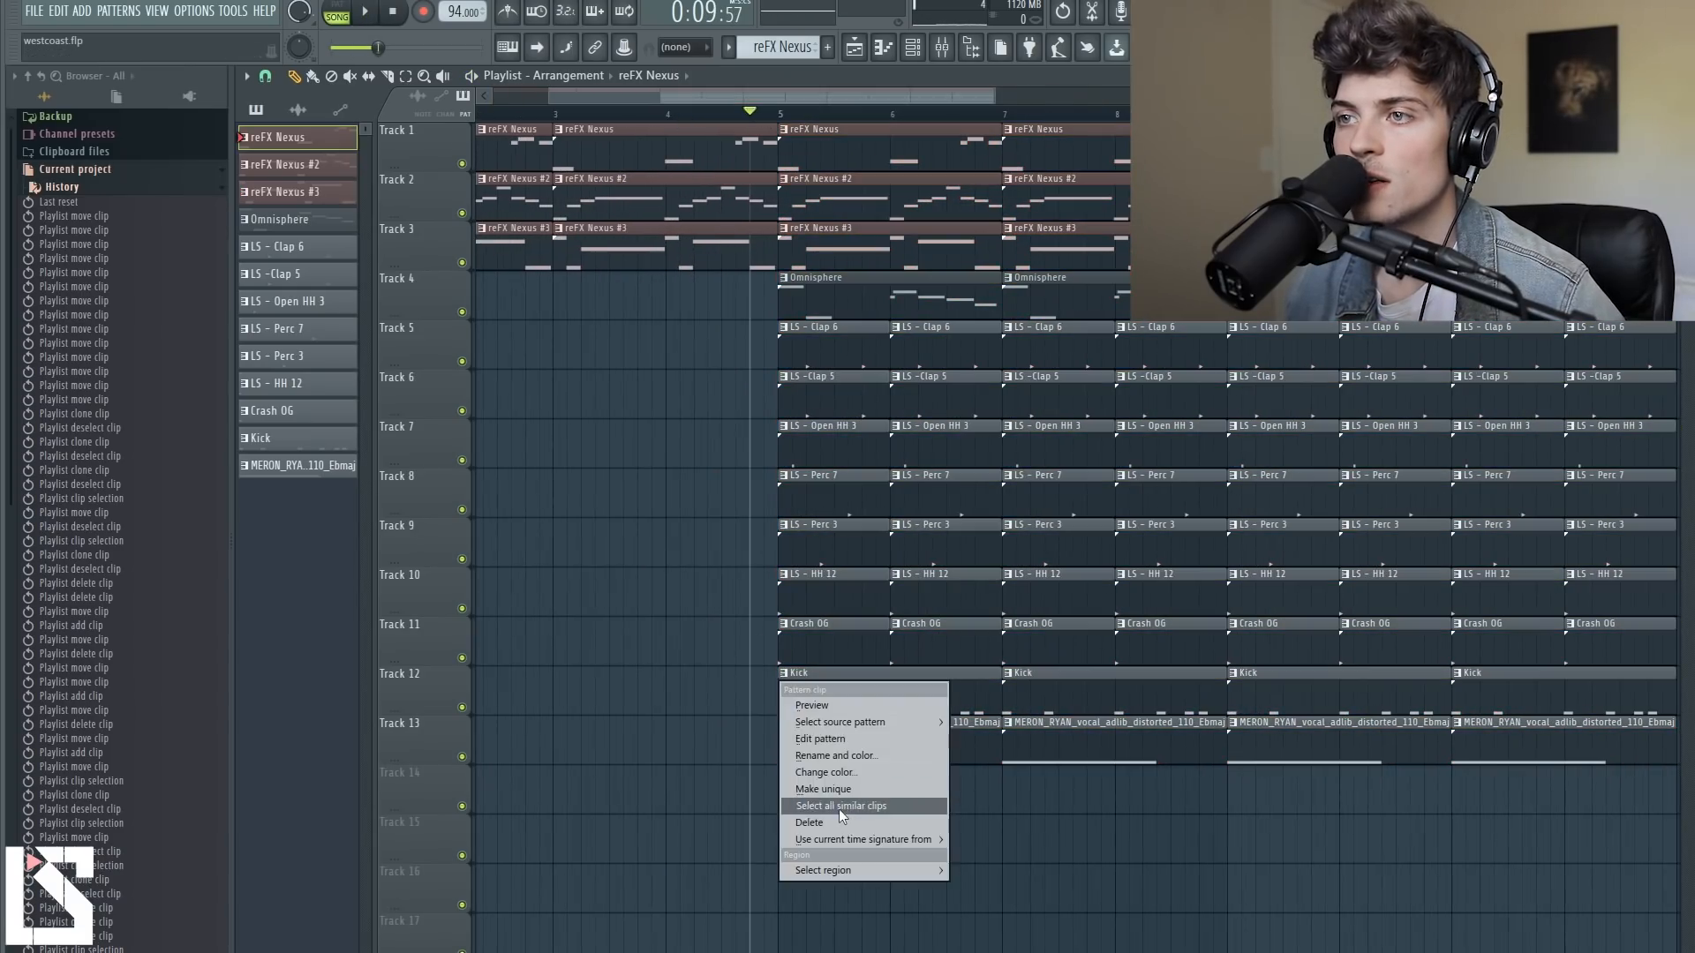
click(829, 791)
double_click(824, 682)
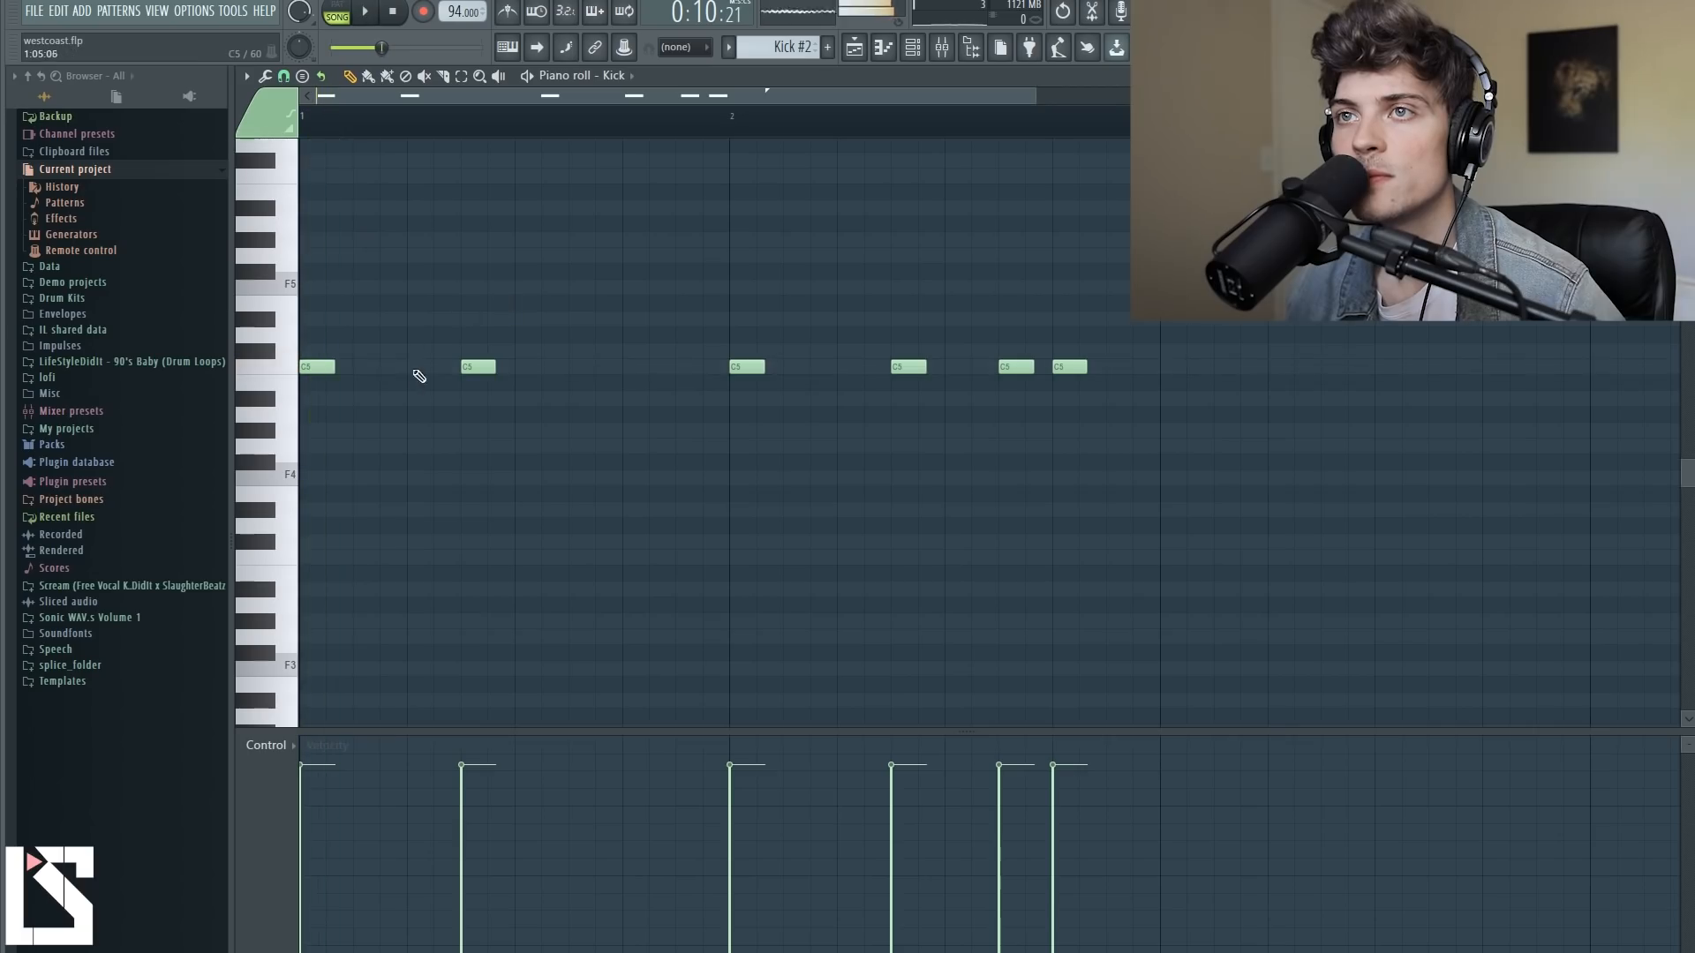
Try extra C5 kick notes between the first two hits of bar 1 against the beat.
click(363, 366)
right_click(369, 371)
click(326, 369)
click(357, 371)
key(space)
key(space)
key(space)
drag(366, 371, 352, 372)
key(space)
key(space)
key(space)
Change the piano roll snap setting and add C5 kick notes on steps 3 and 4 of bar 1, auditioning them.
scroll(359, 97, up, 2)
scroll(359, 96, up, 1)
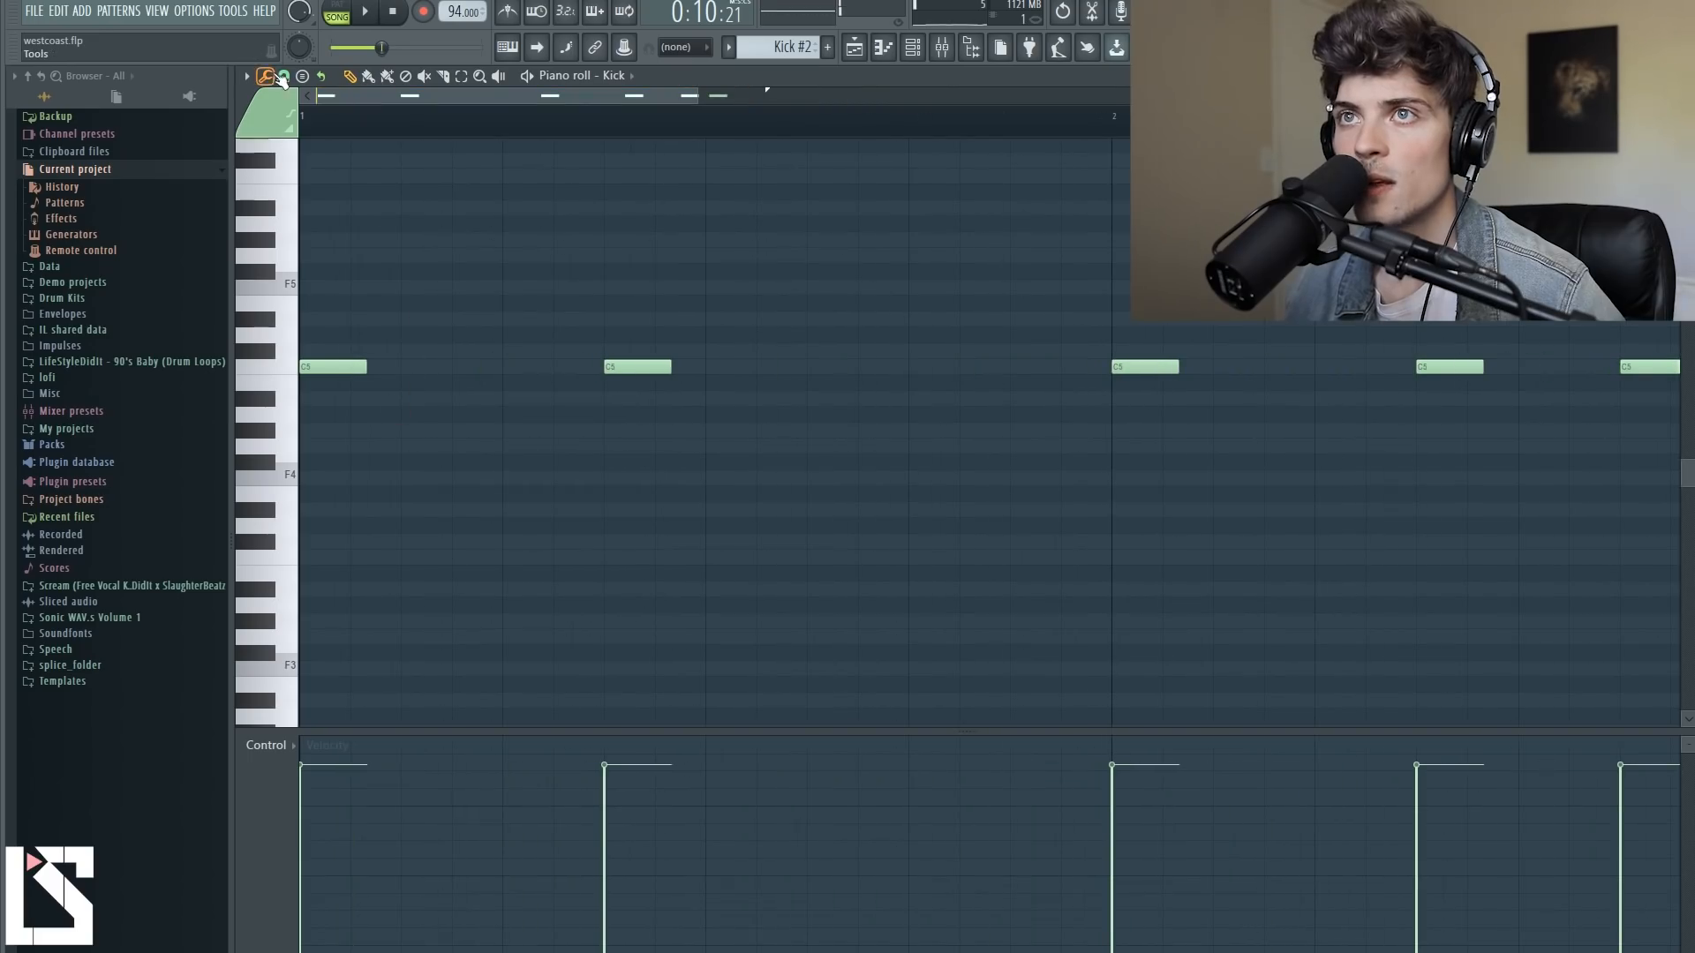
click(284, 76)
click(309, 227)
click(413, 369)
key(space)
key(space)
click(459, 367)
key(space)
scroll(642, 103, down, 2)
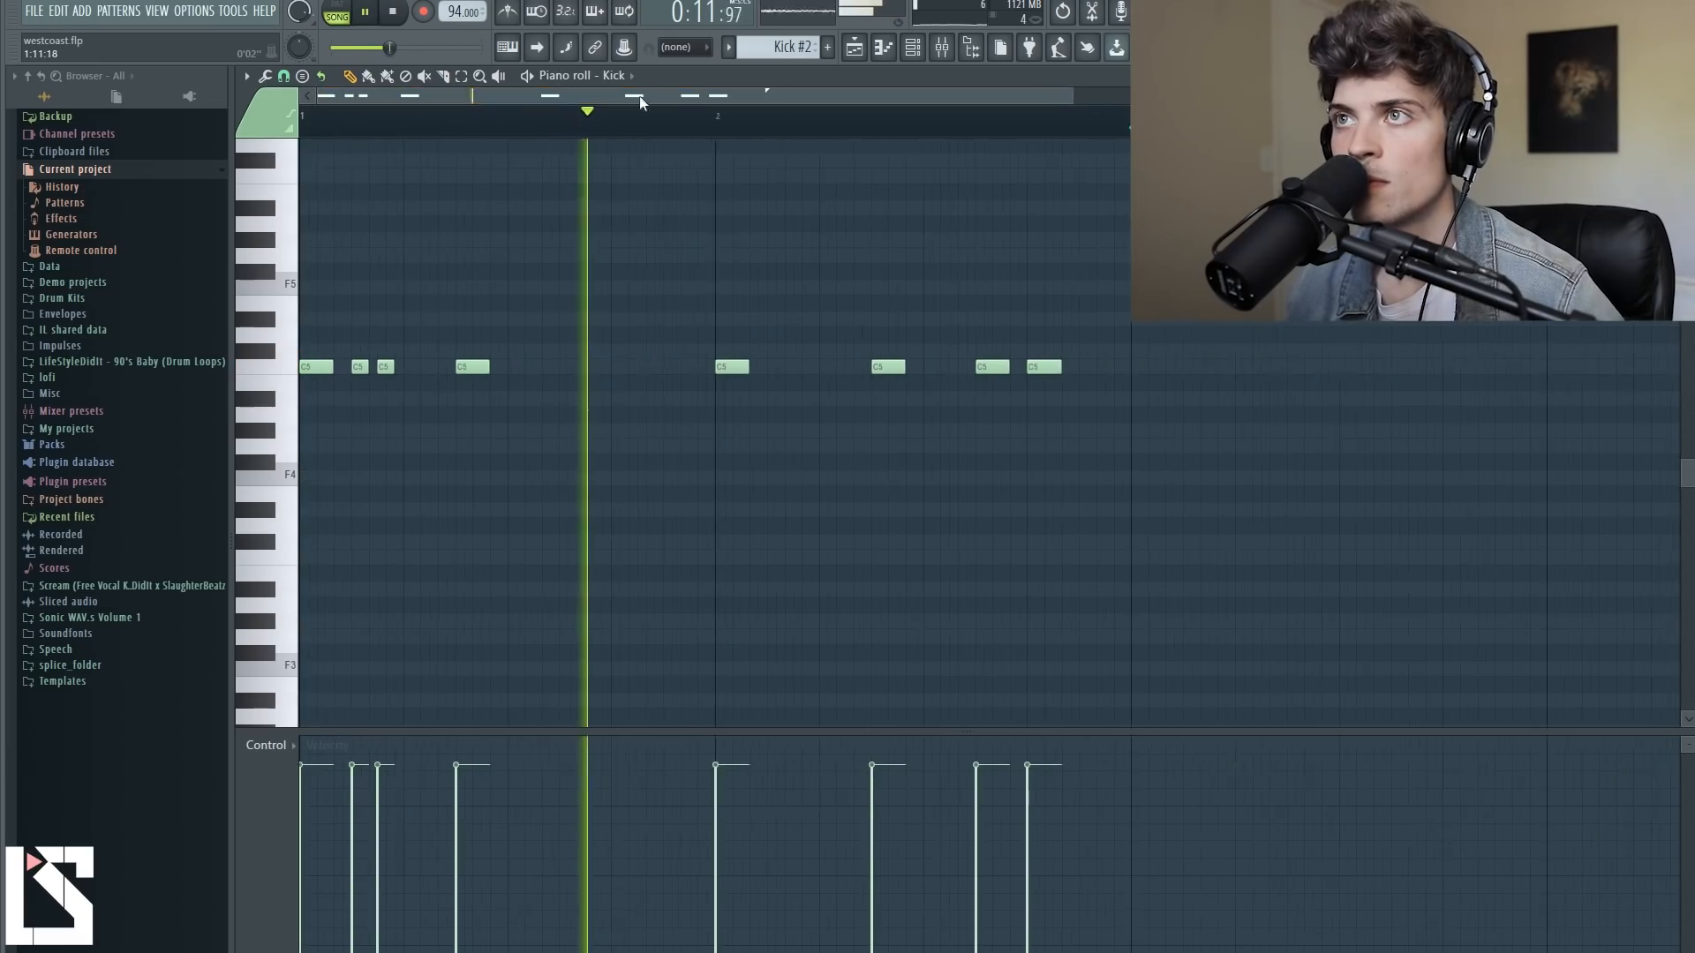
Replace the Kick clip at bar 7 of the playlist with a Kick #2 clip.
click(853, 47)
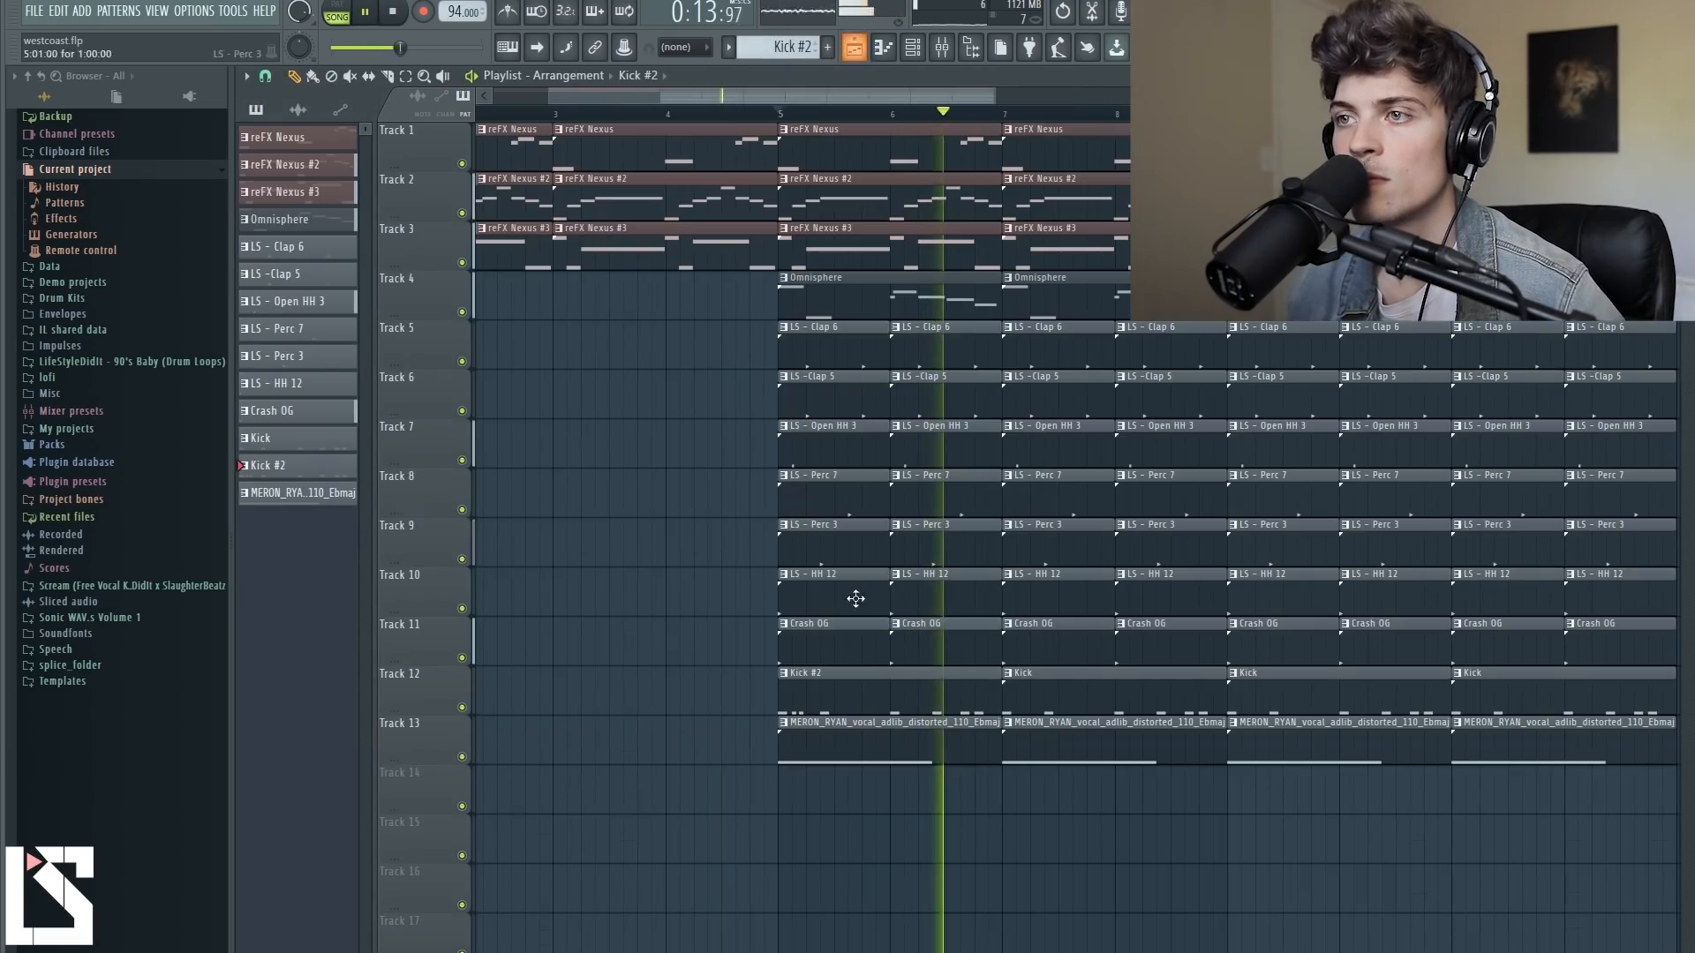
key(space)
click(844, 692)
right_click(1050, 700)
click(1009, 692)
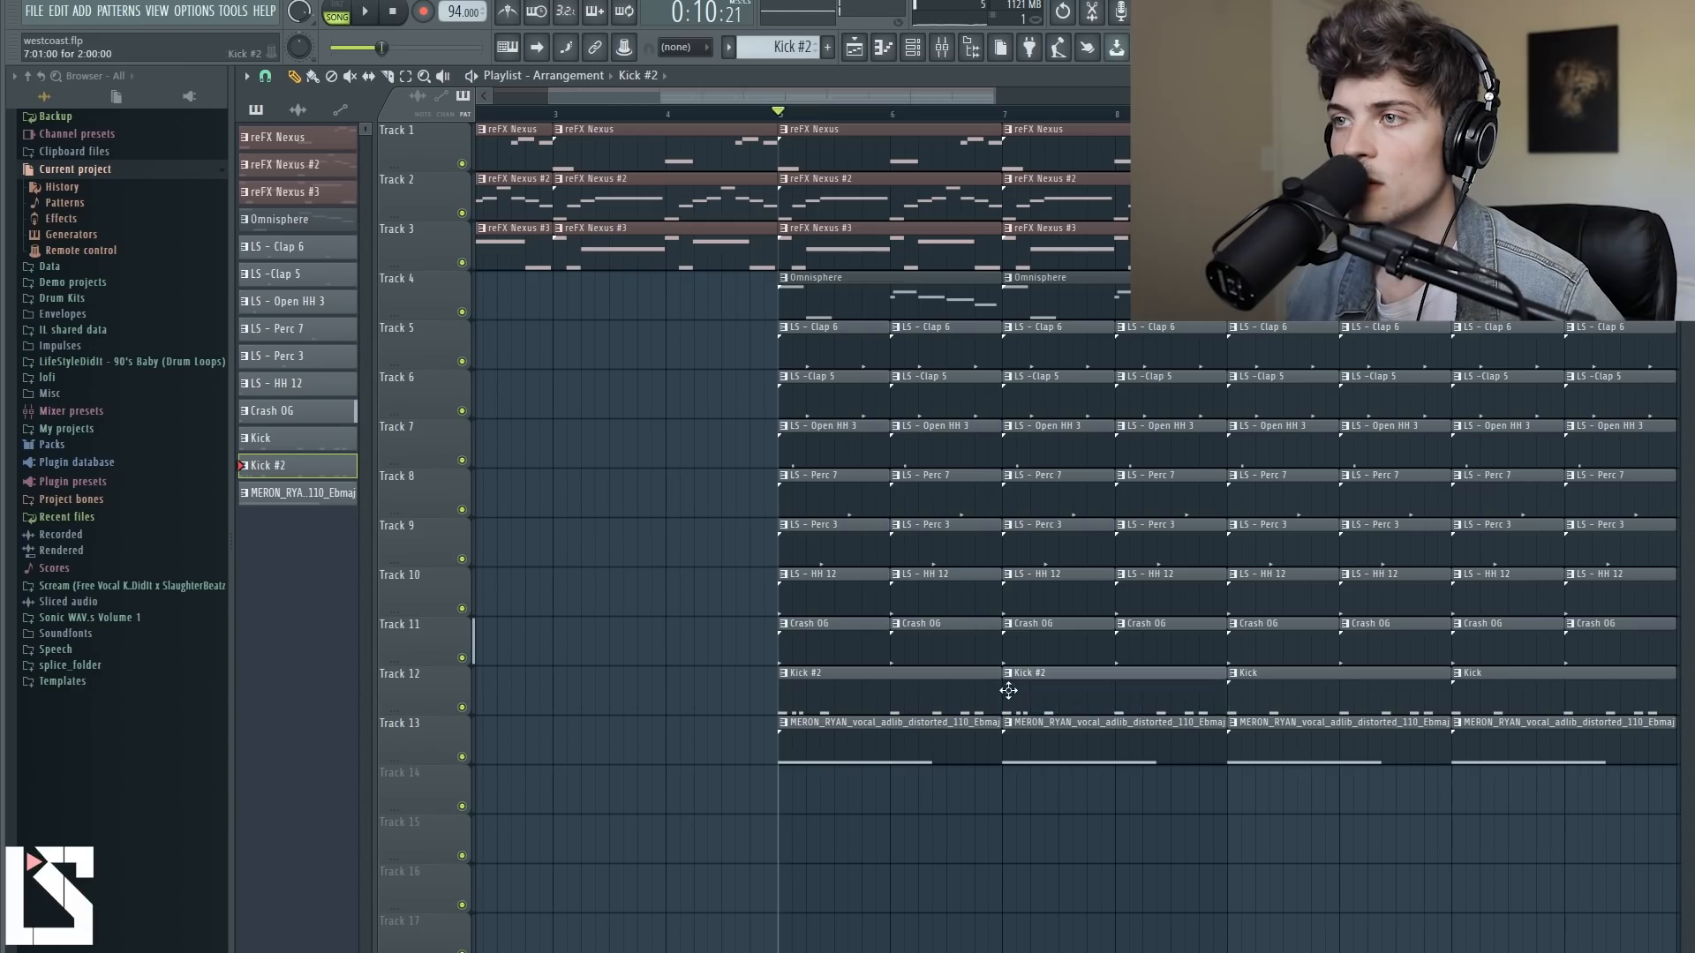
Lay out a four-bar break in bars 13–16 without reFX Nexus #3, Omnisphere and kick clips, deleting all clips after bar 16.
scroll(941, 106, down, 5)
drag(1120, 142, 1325, 826)
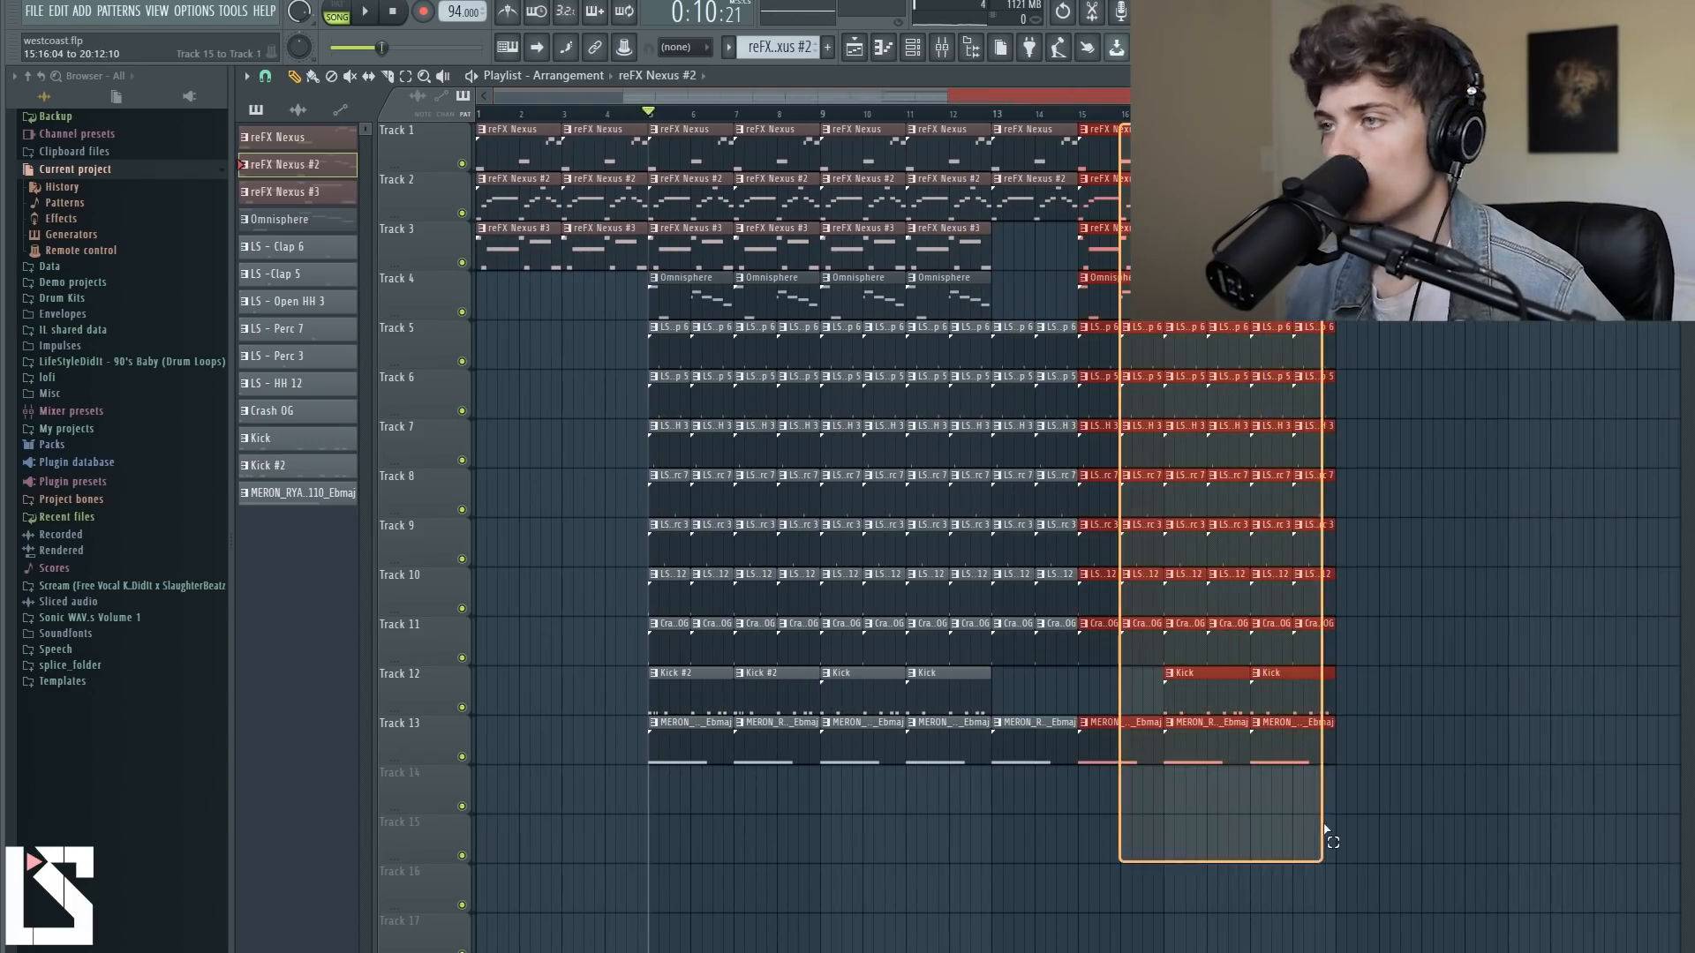
key(Delete)
drag(1103, 155, 993, 773)
key(ctrl+b)
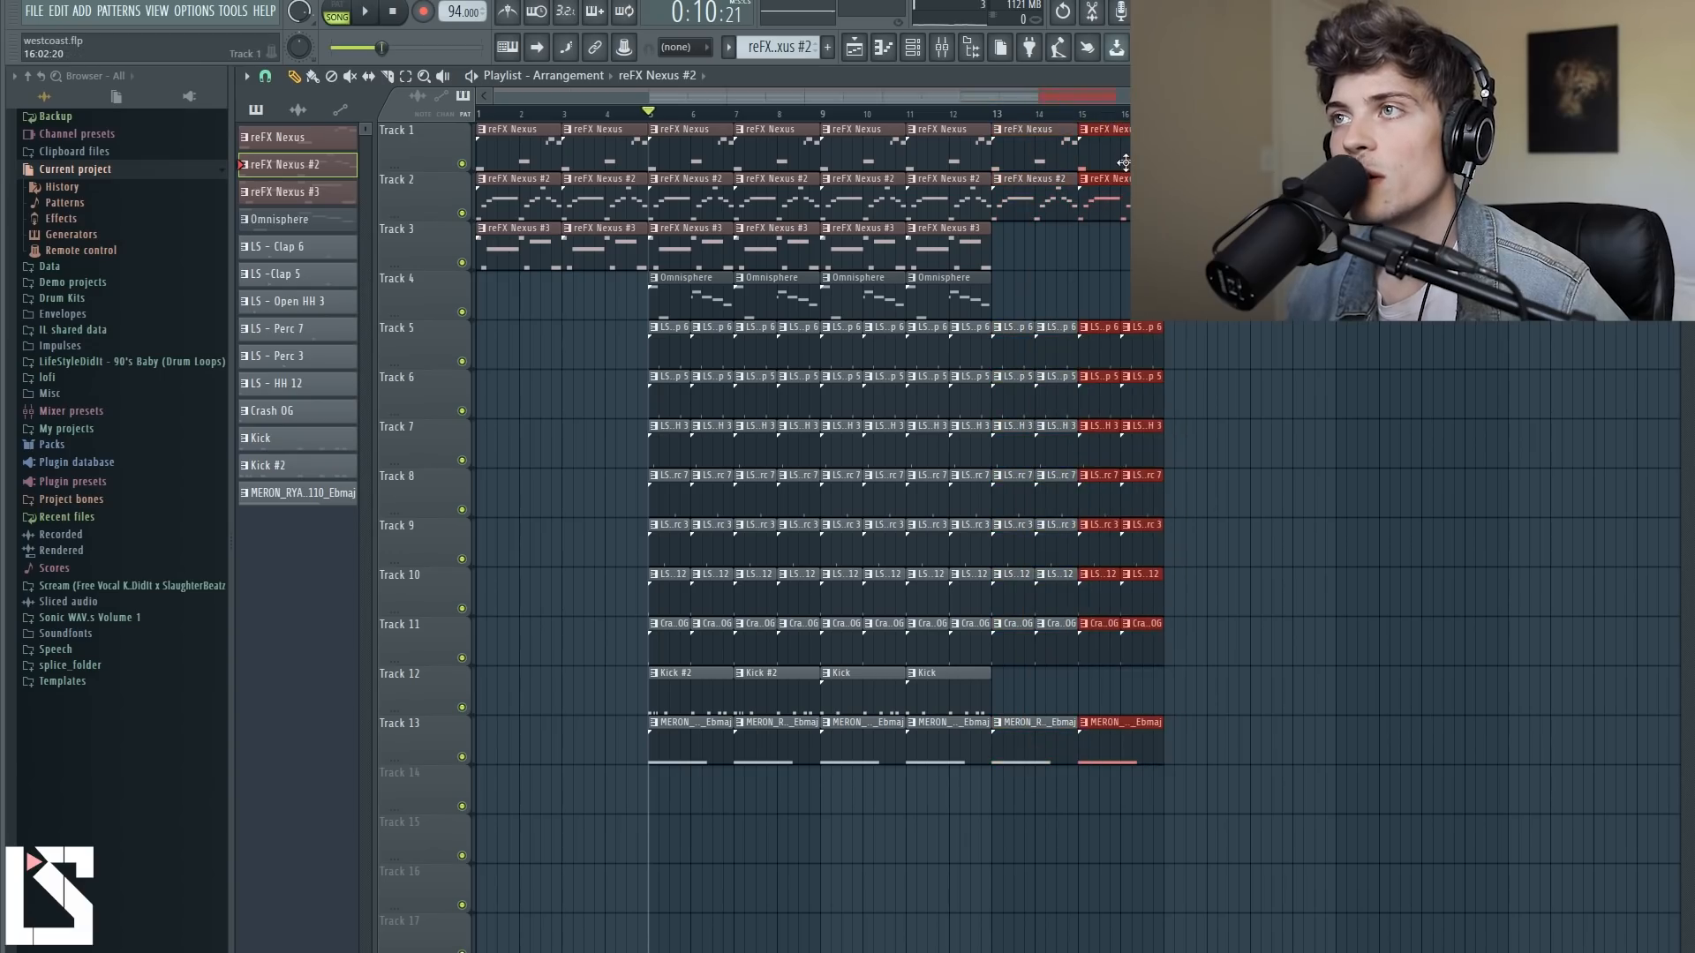
key(ctrl+d)
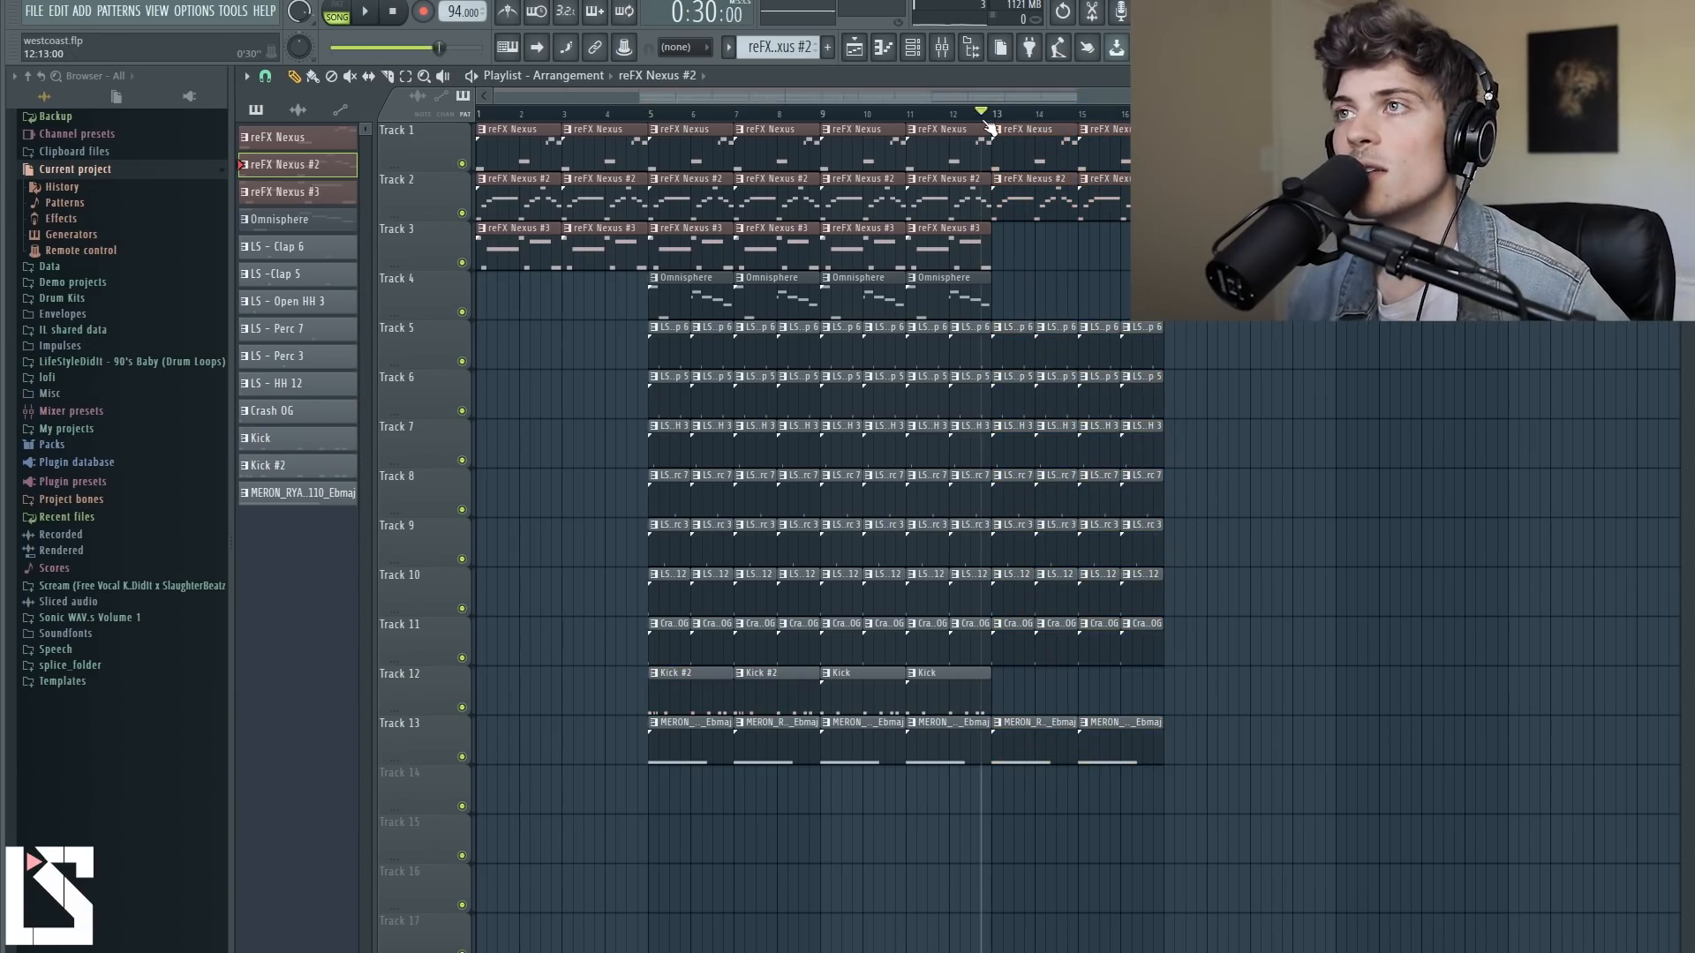
Audition the break, duplicate it into bars 17–20 and delete the two vocal adlib clips from the copy.
key(space)
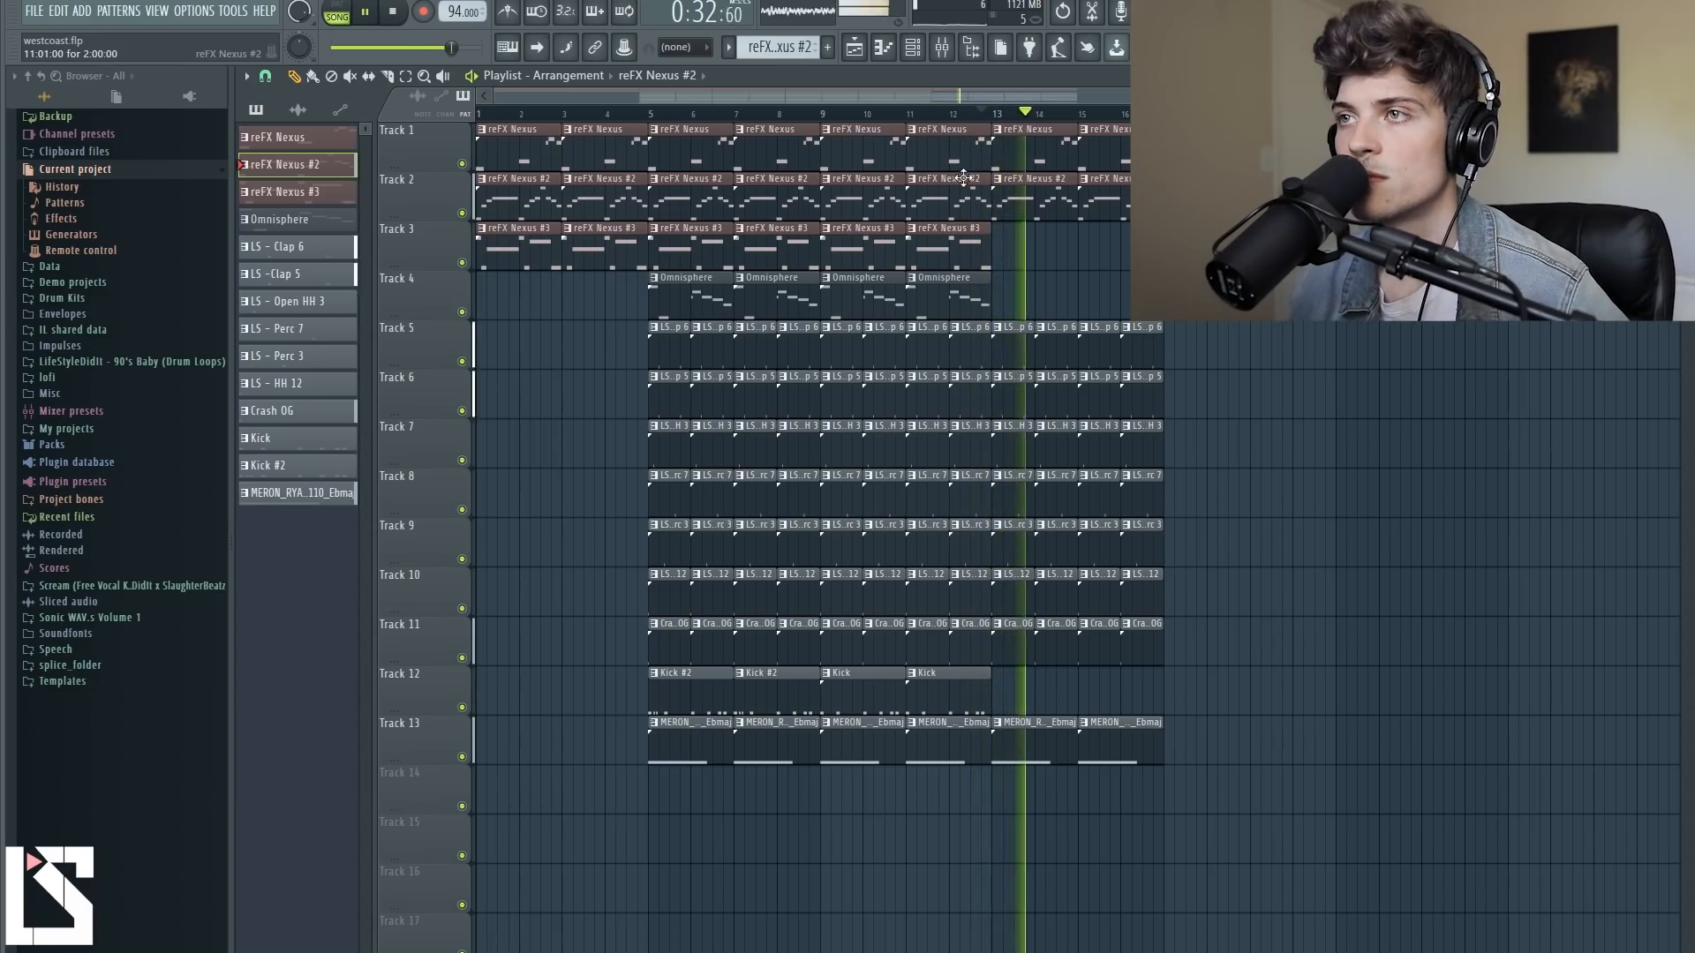
mouse_move(1211, 125)
mouse_down()
mouse_move(1015, 740)
mouse_move(1188, 744)
mouse_up()
ctrl+click(1198, 805)
right_click(1218, 746)
right_click(1261, 738)
Add Kick clips at bars 17 and 19 on Track 12 while the arrangement plays, and stop playback.
click(949, 702)
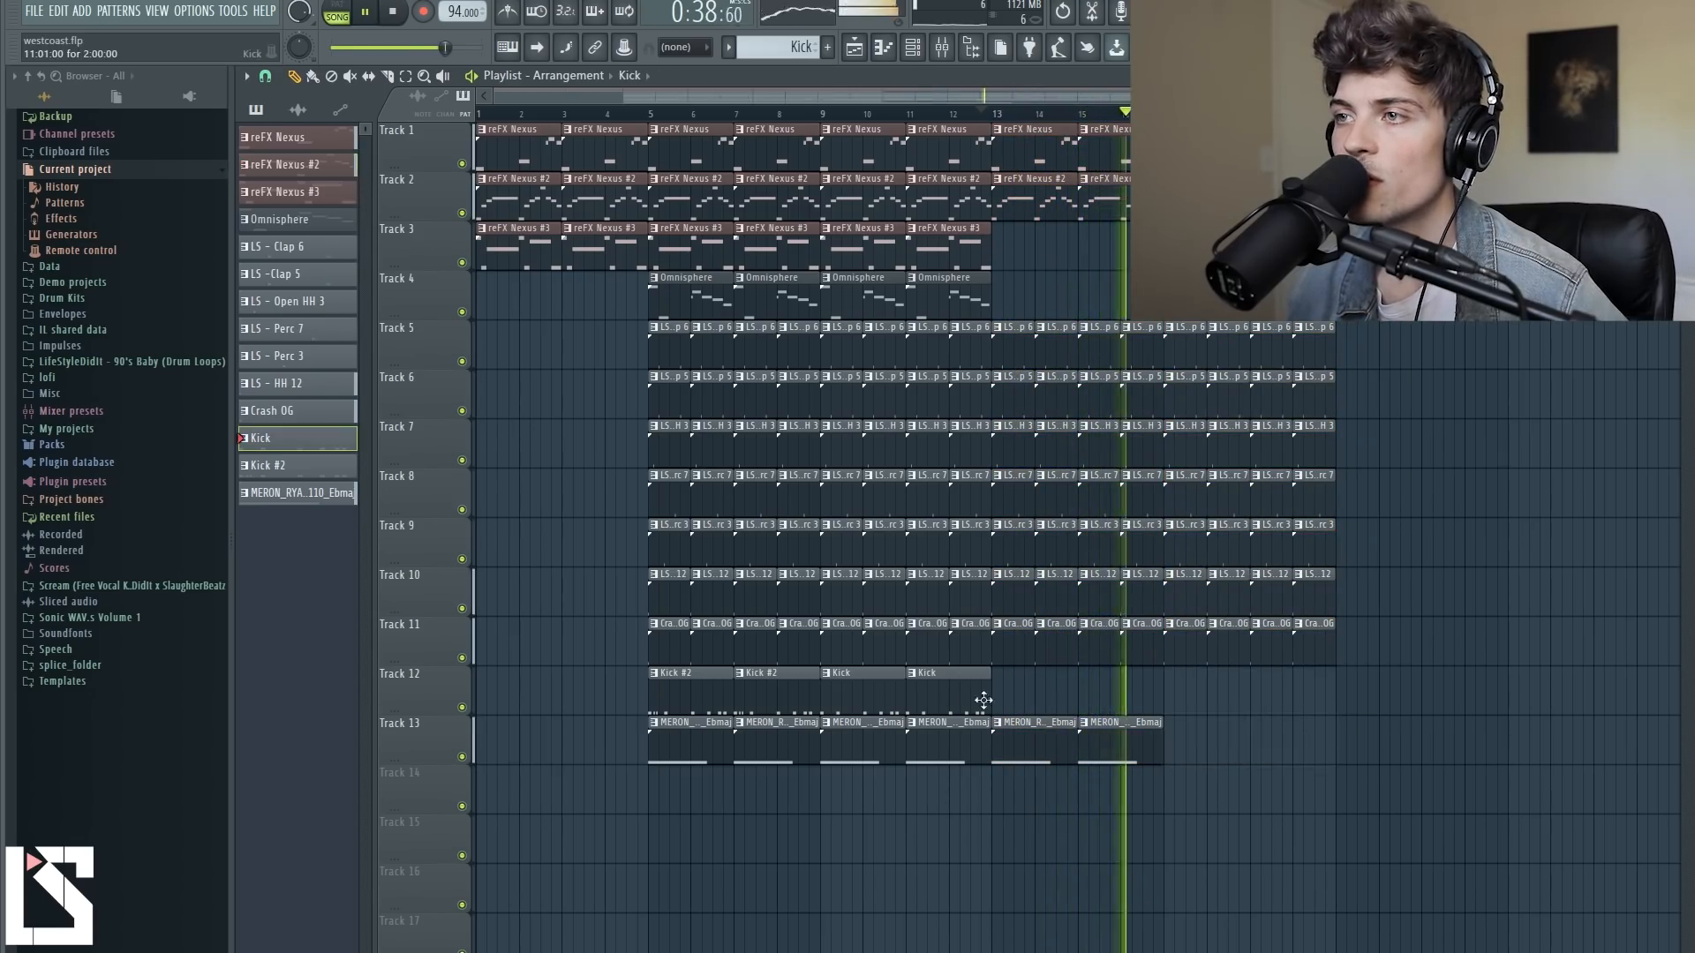
click(1165, 687)
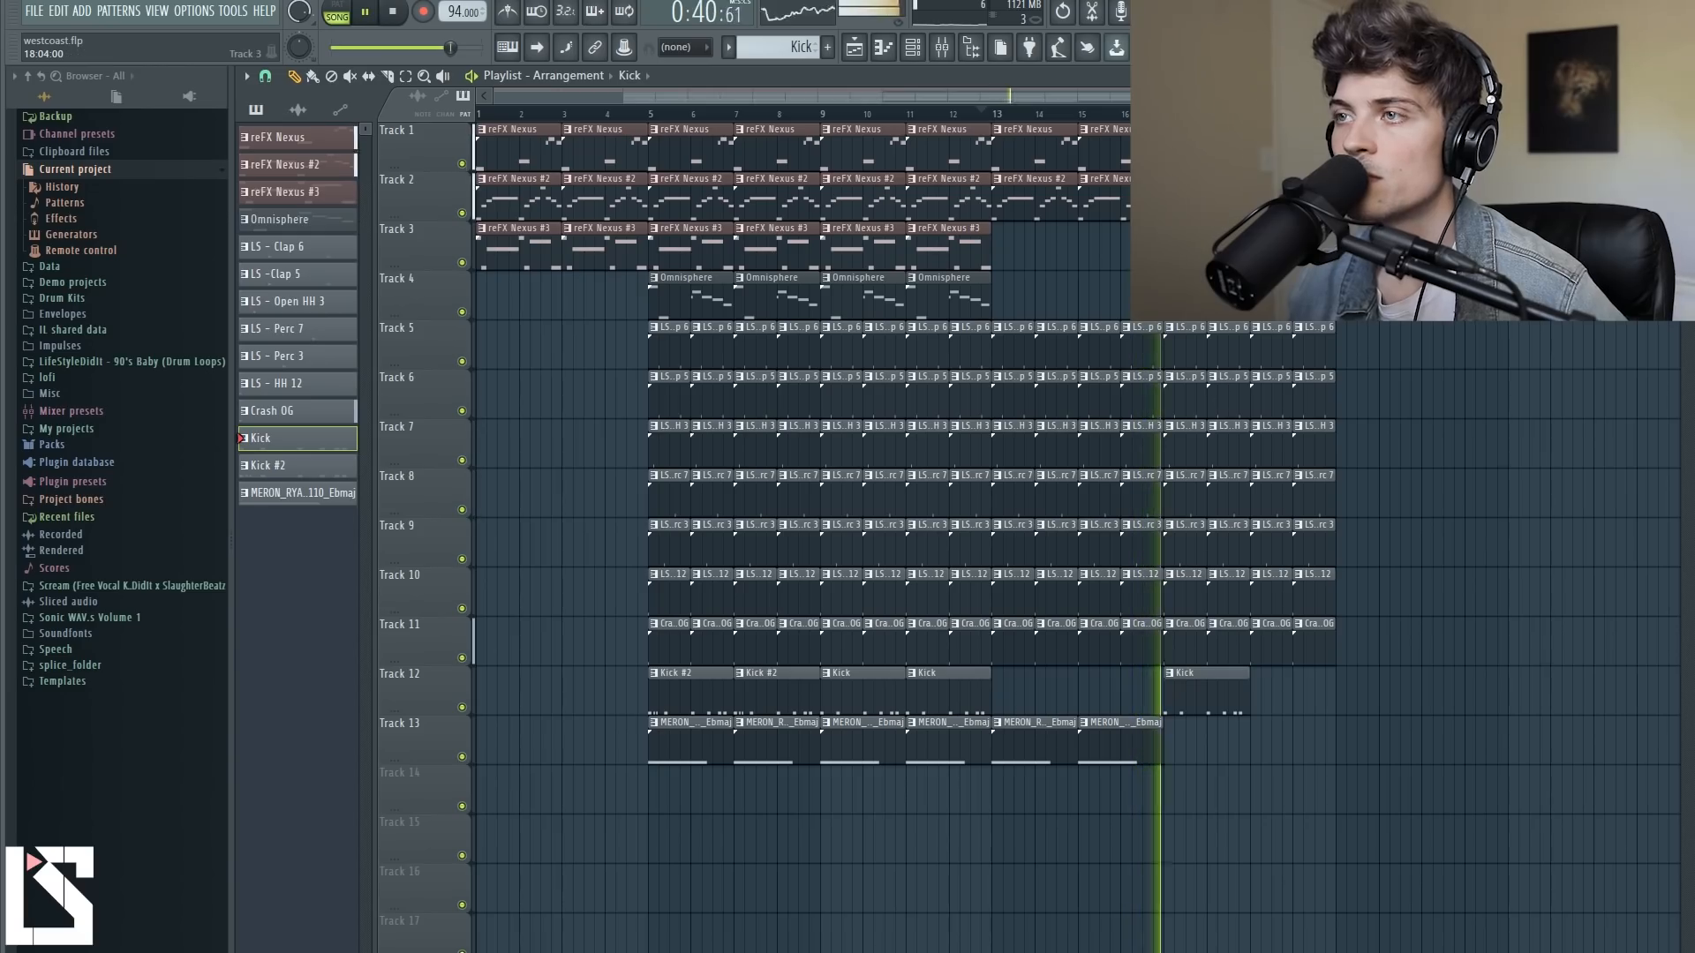
click(1255, 698)
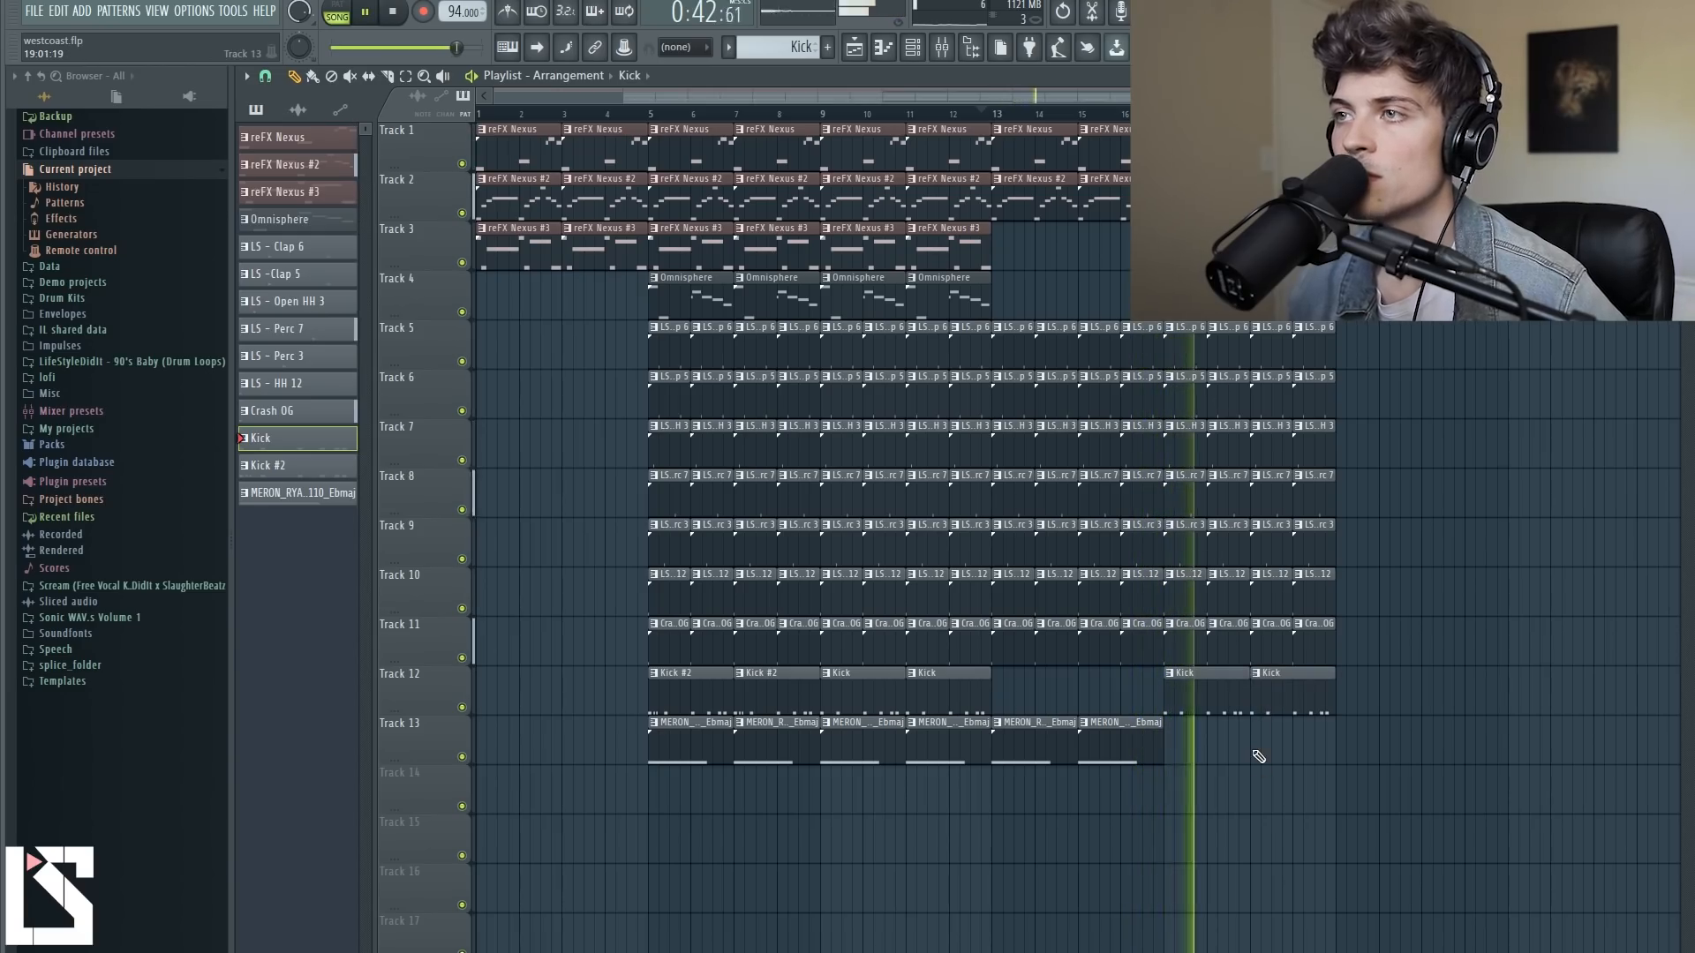
key(space)
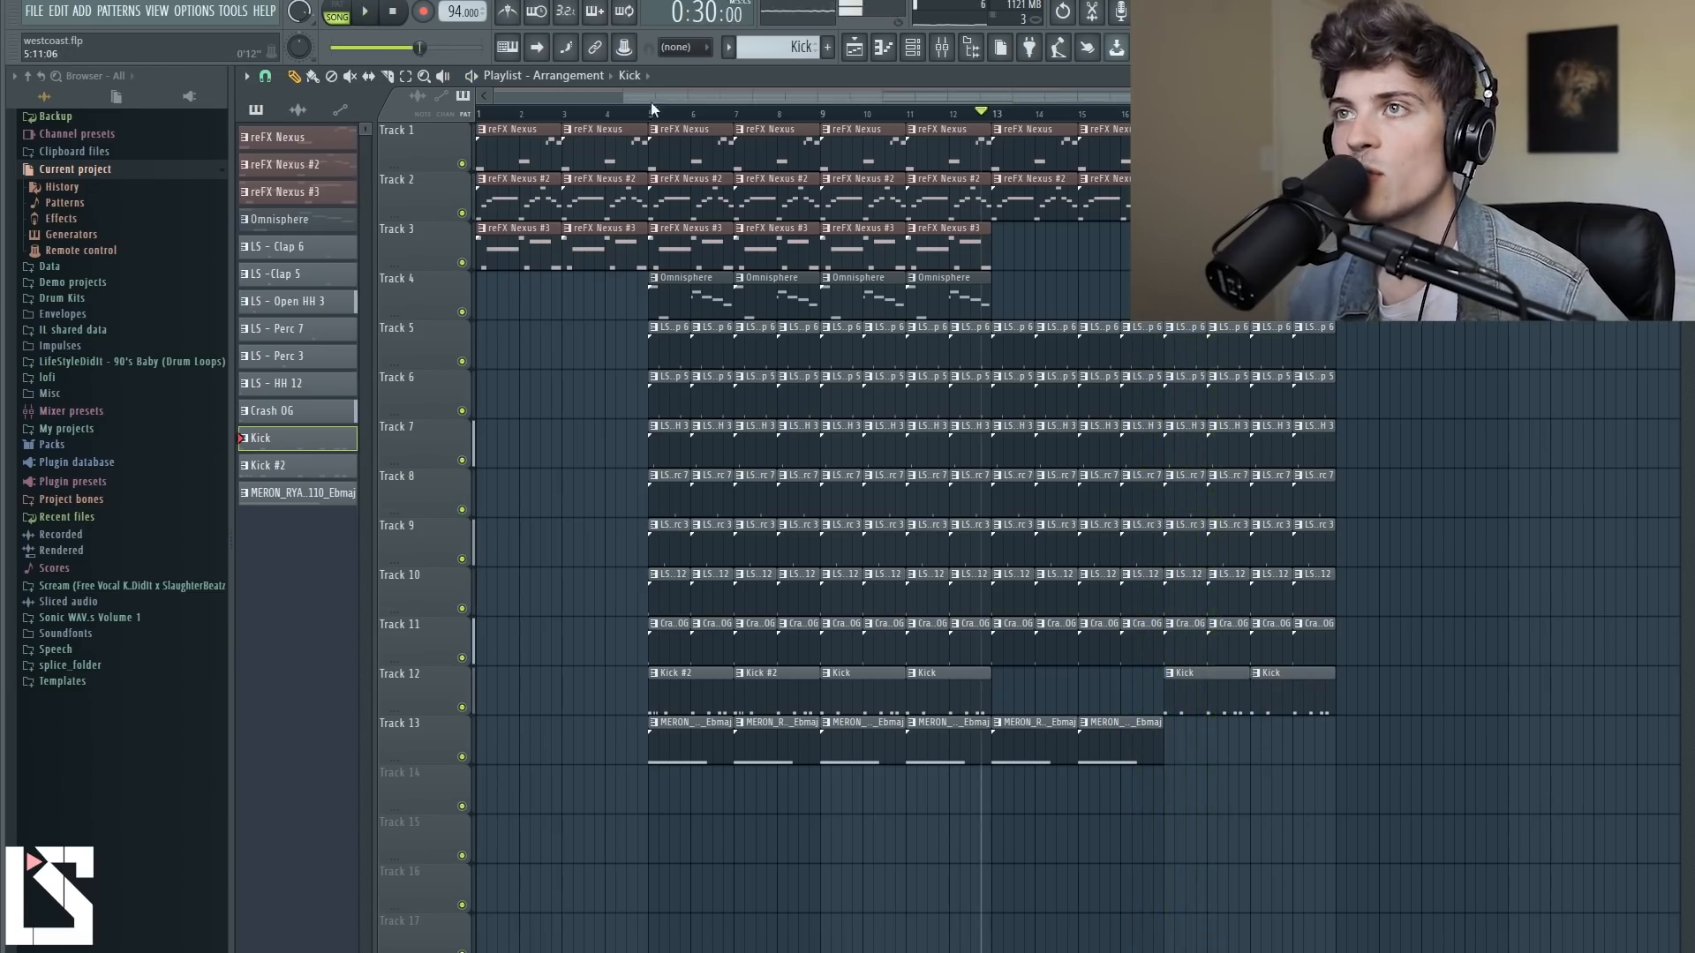